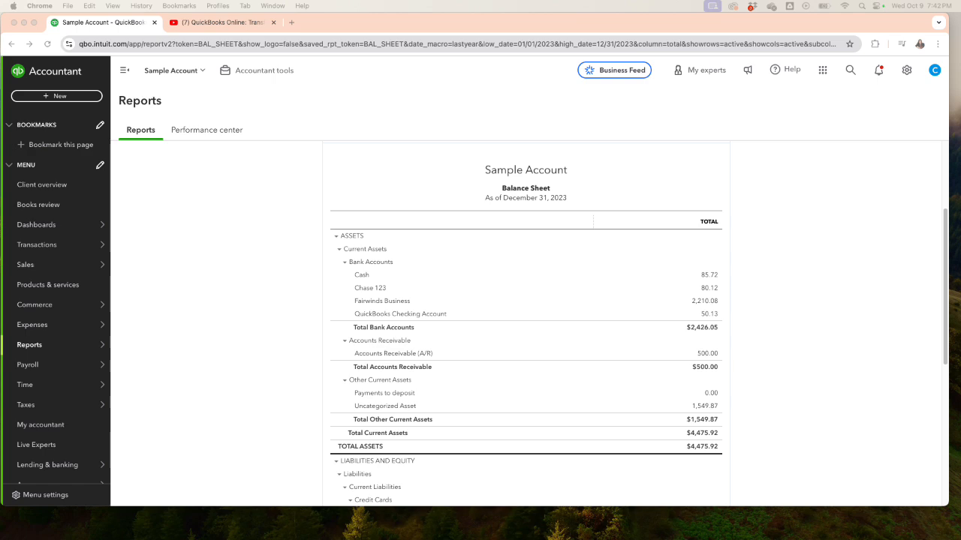
Open the transaction report behind the Uncategorized Asset amount on the balance sheet as of December 31, 2023.
click(700, 407)
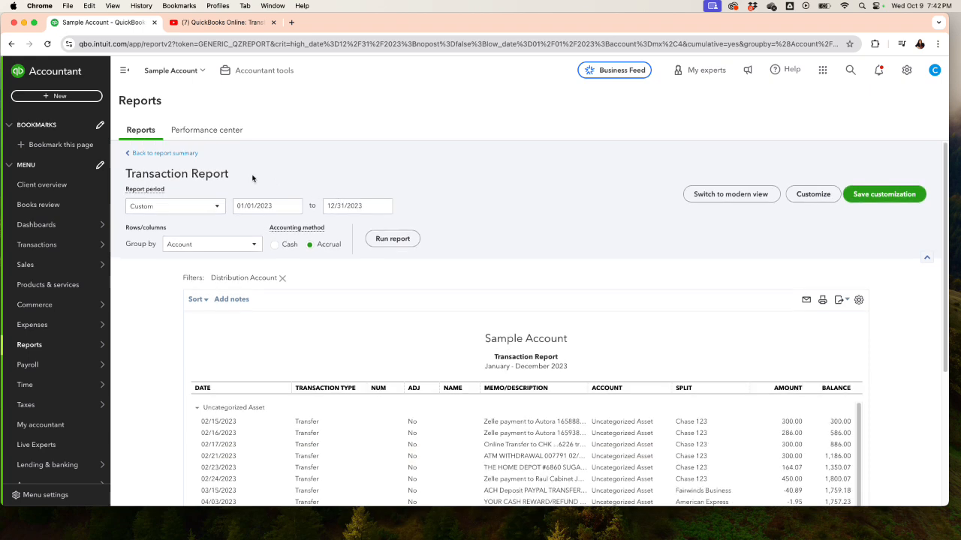
click(179, 156)
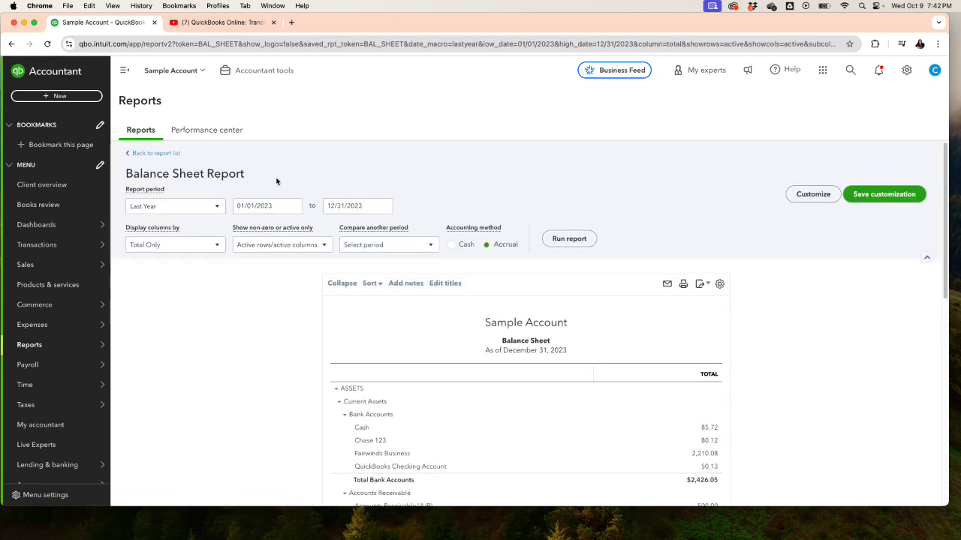
scroll(323, 239, down, 3)
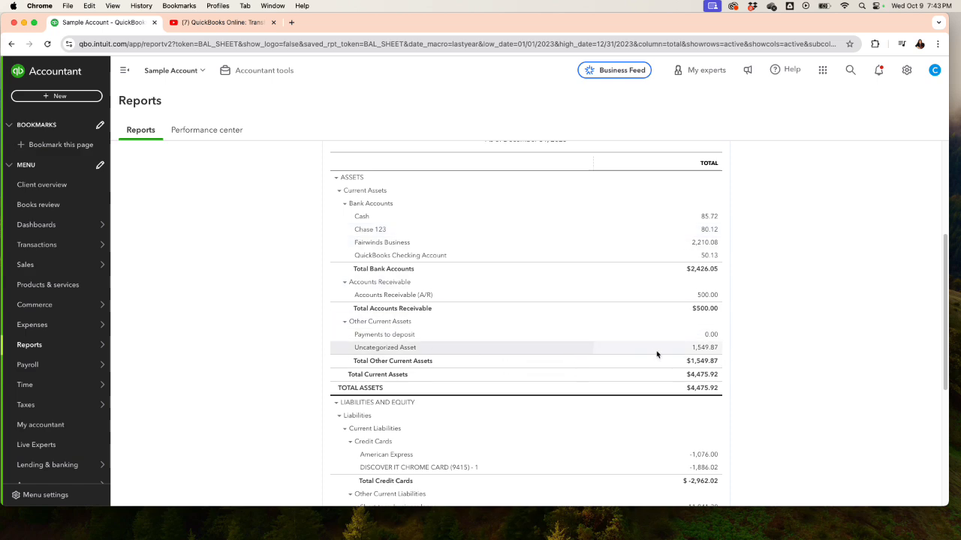
click(704, 349)
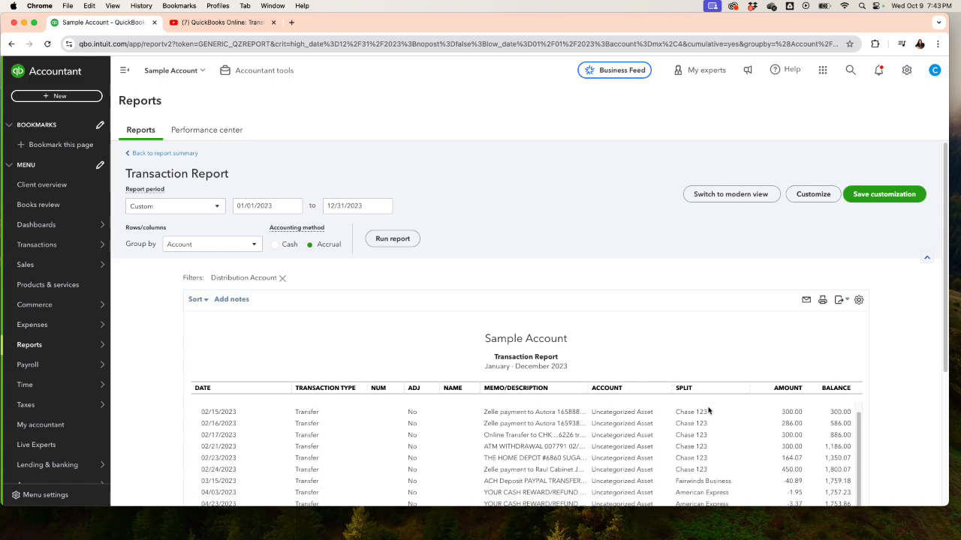
scroll(709, 409, down, 1)
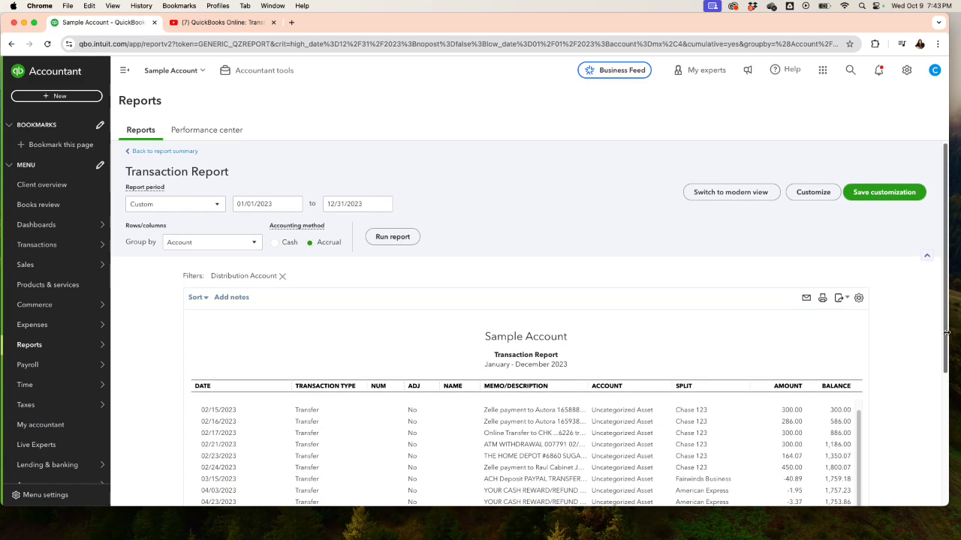
drag(947, 331, 944, 418)
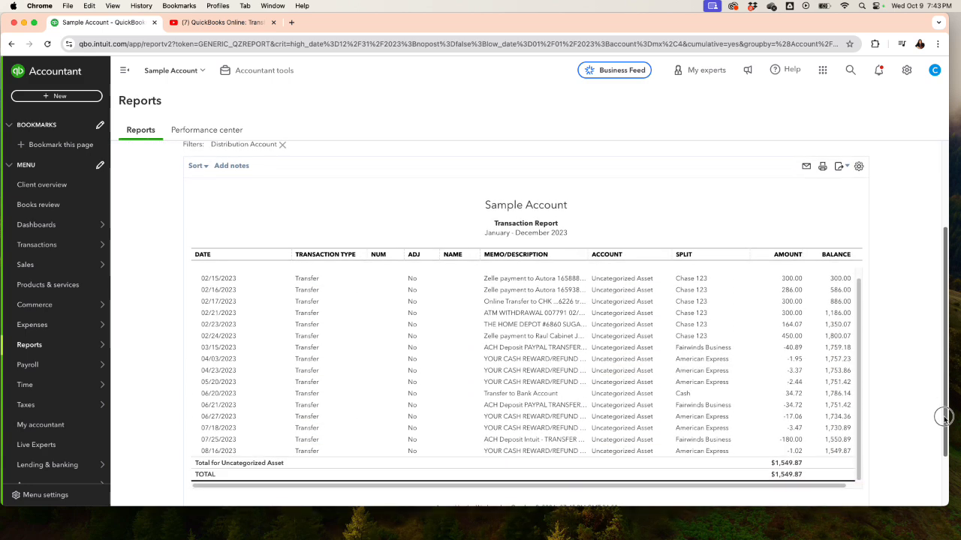
Unmatch the 02/15/2023 transfer of $300.00 to Uncategorized Asset from its bank entry and delete the transfer.
click(793, 280)
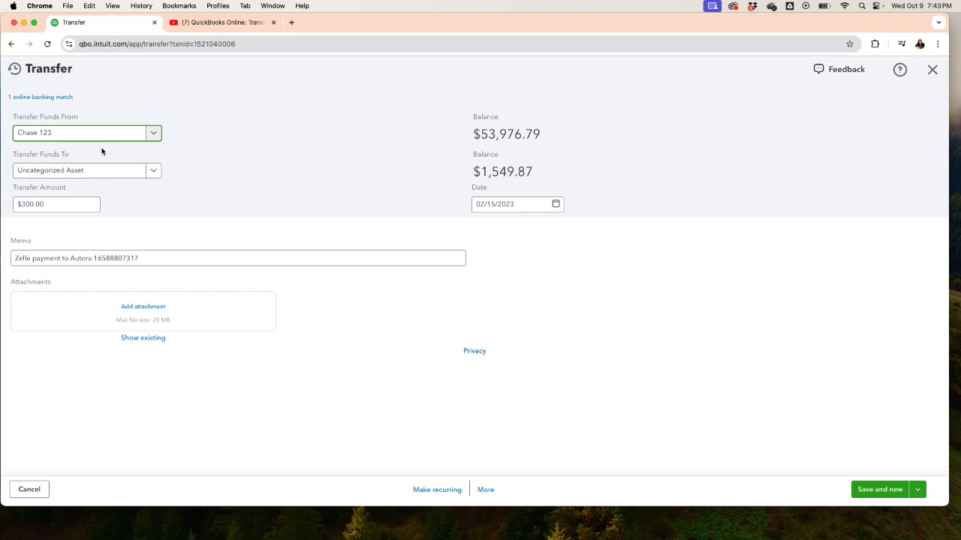
click(63, 98)
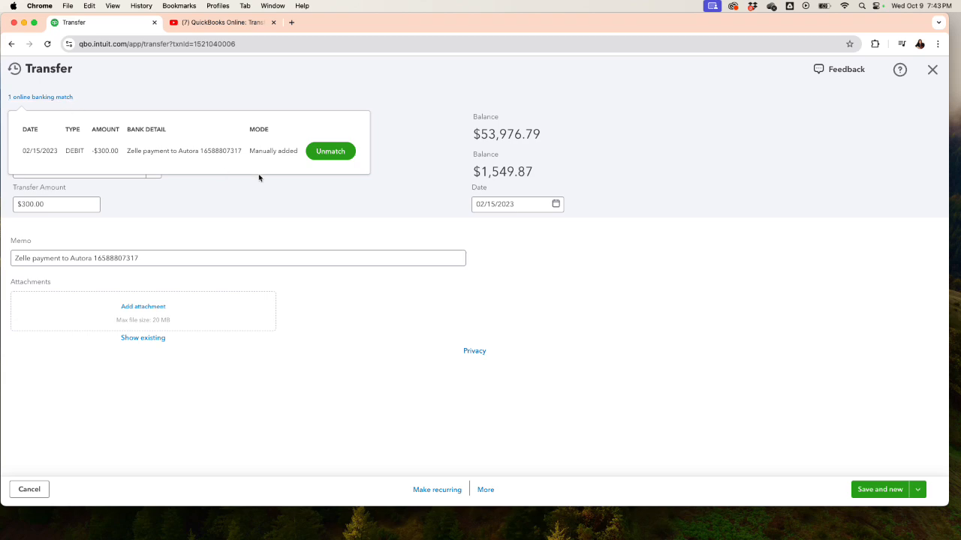
click(330, 154)
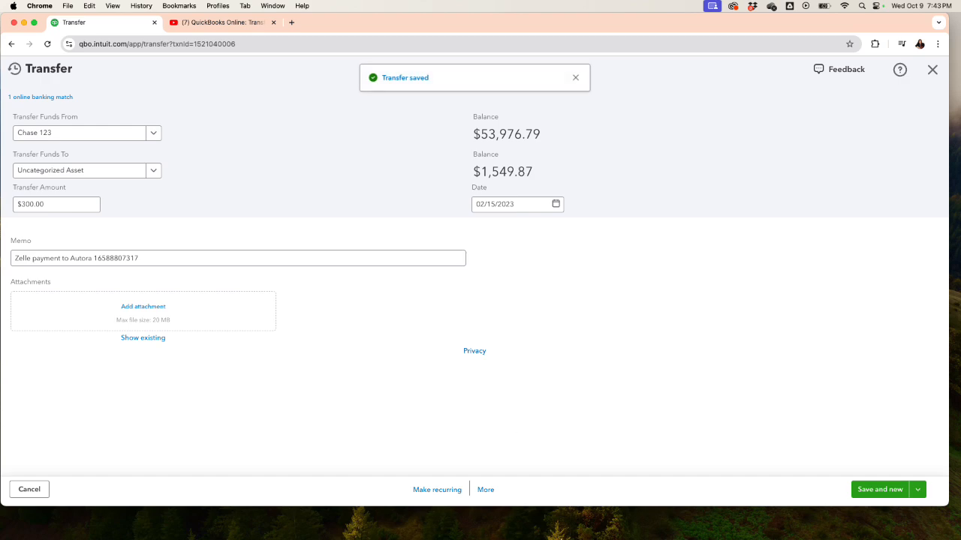
click(486, 489)
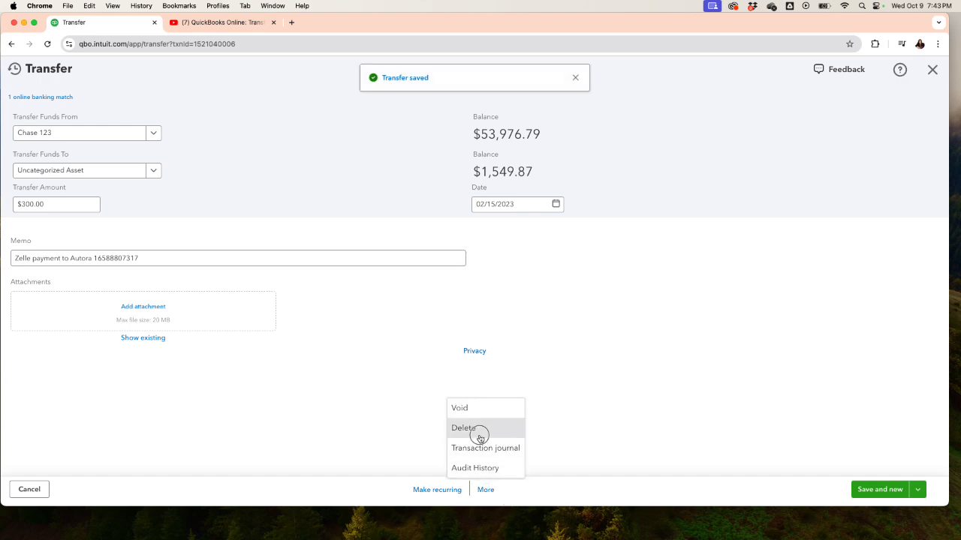
click(478, 430)
click(491, 318)
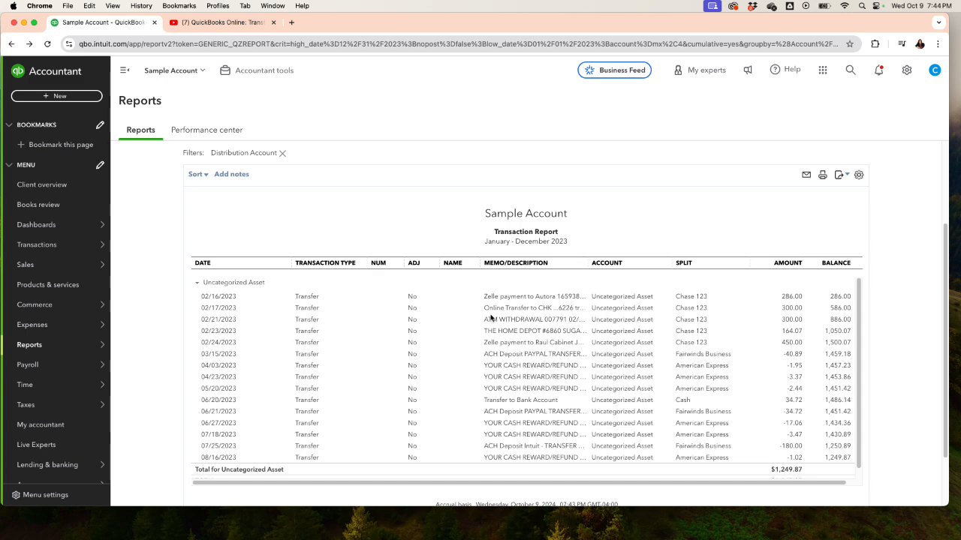
Unmatch the 02/16/2023 transfer of $286.00 to Uncategorized Asset from its bank entry and delete the transfer.
click(789, 298)
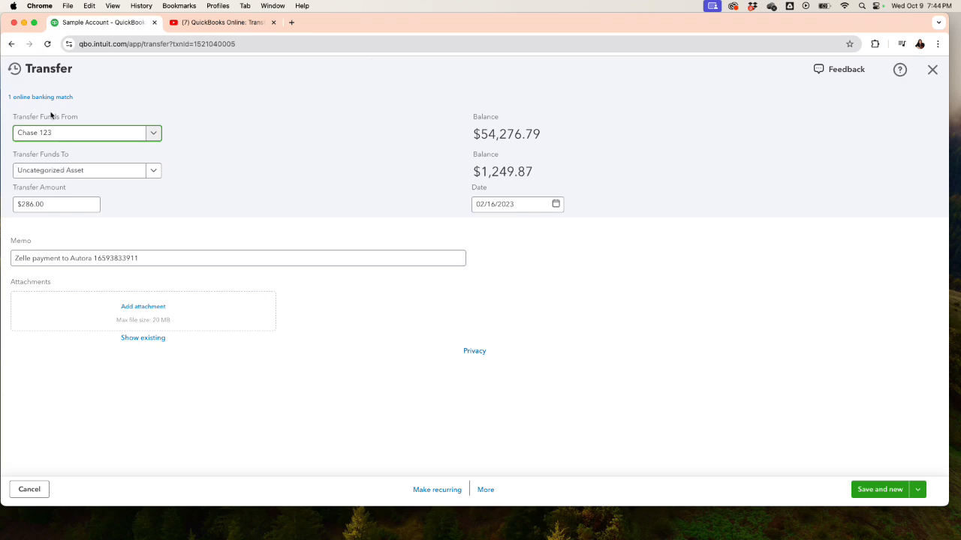
click(46, 98)
click(311, 150)
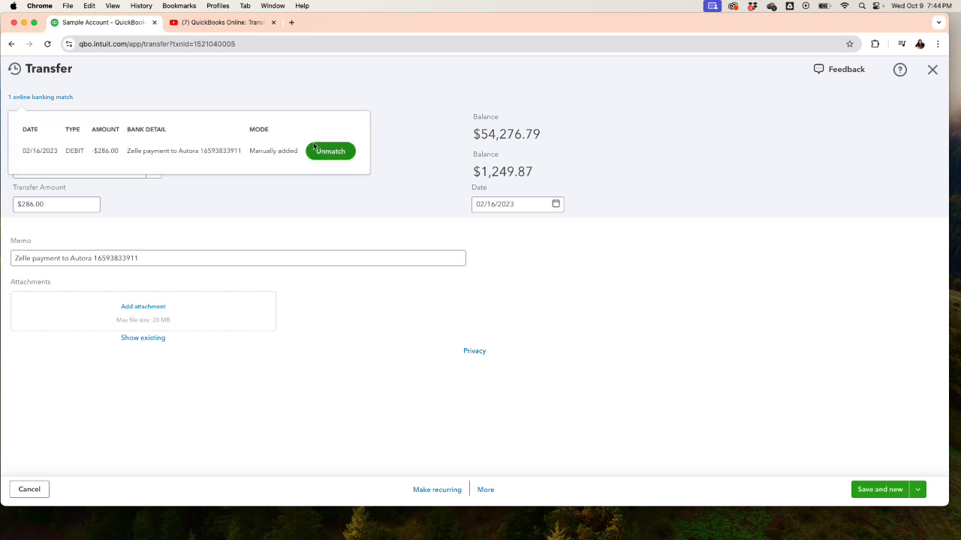
click(486, 489)
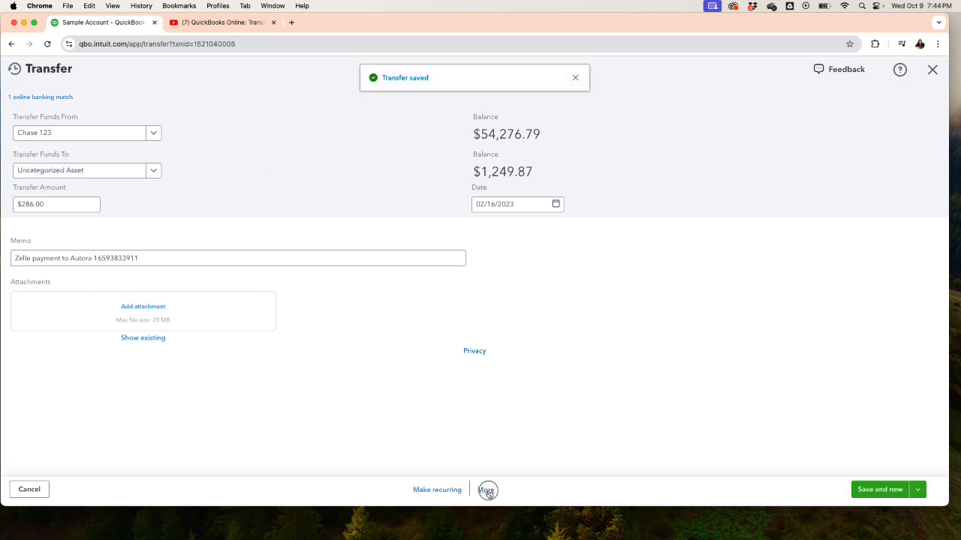
click(477, 430)
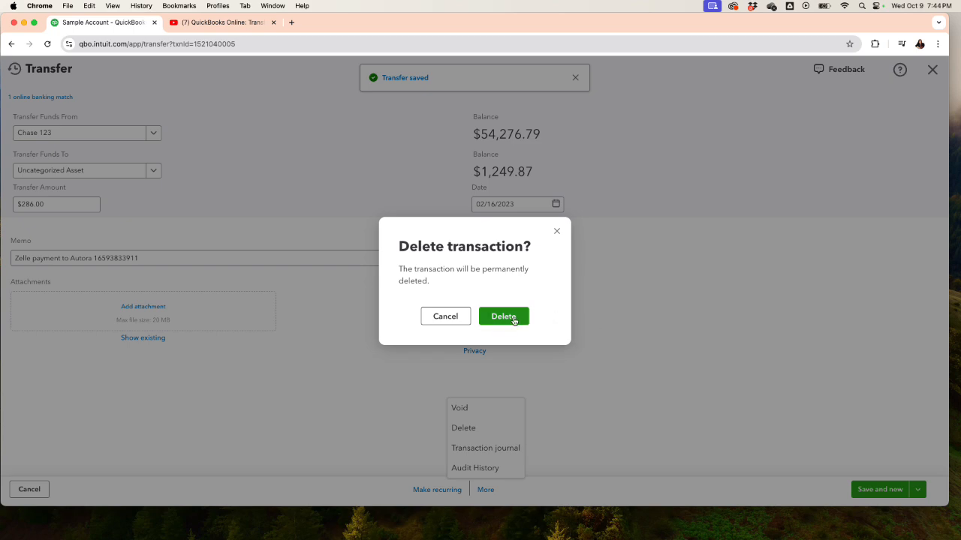
click(515, 319)
click(932, 69)
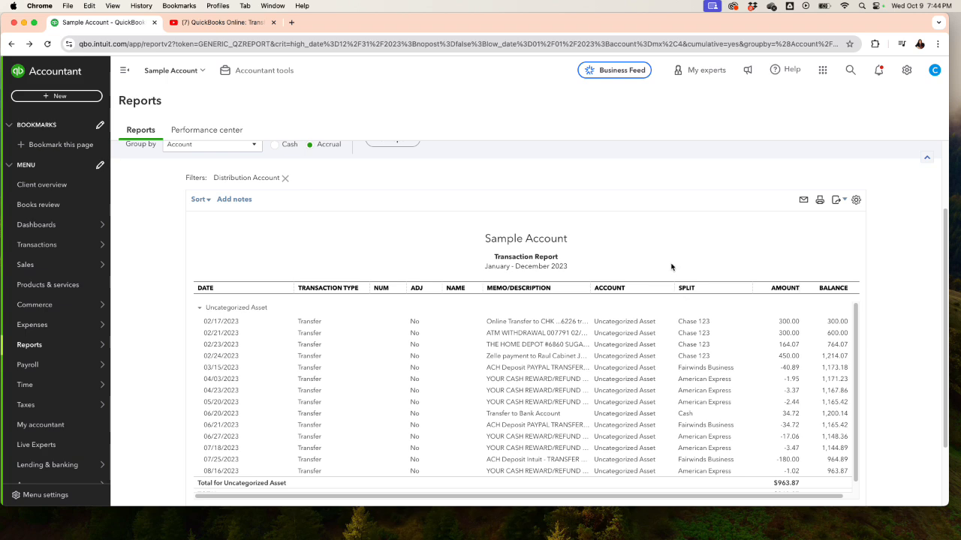
Open the 02/17/2023 transfer of $300.00 and search the receiving accounts for "owner" and "distri".
click(790, 322)
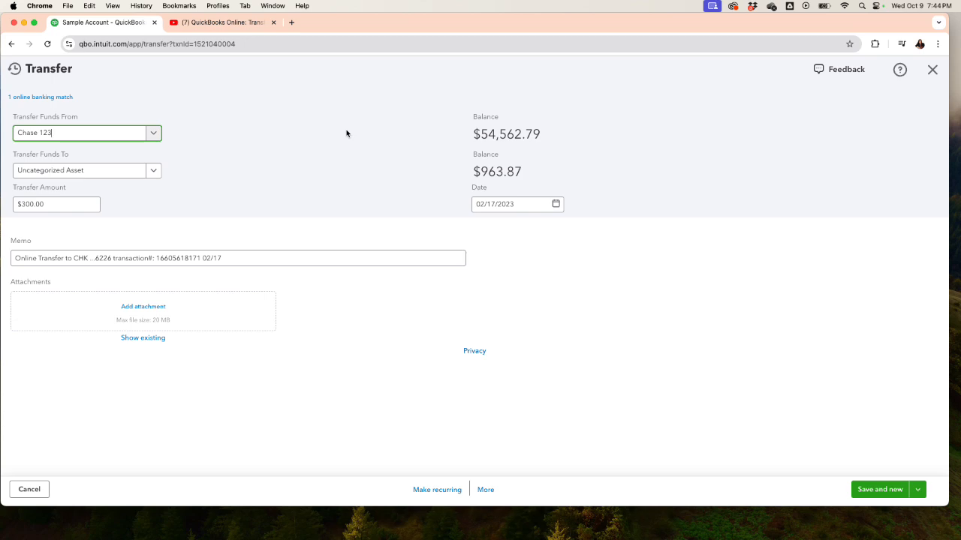
click(97, 171)
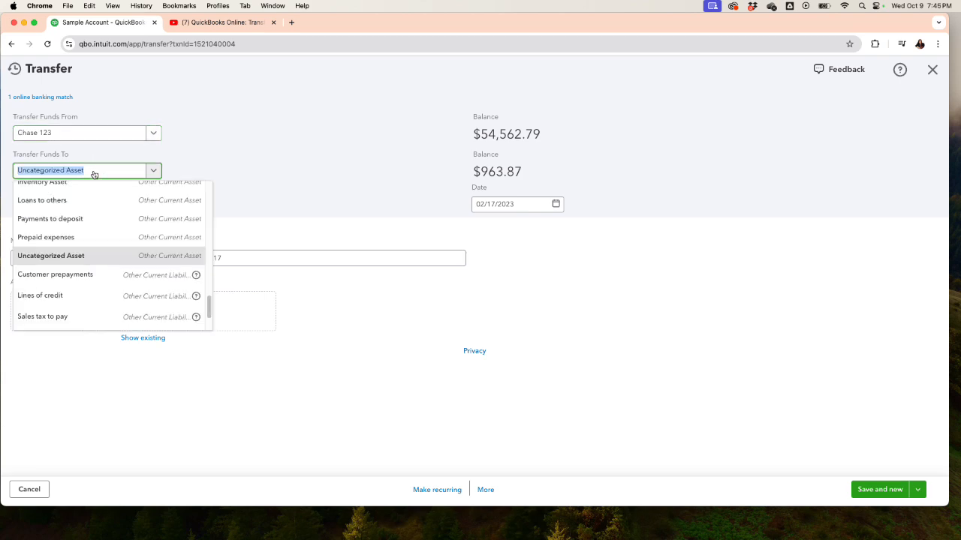
text(owner)
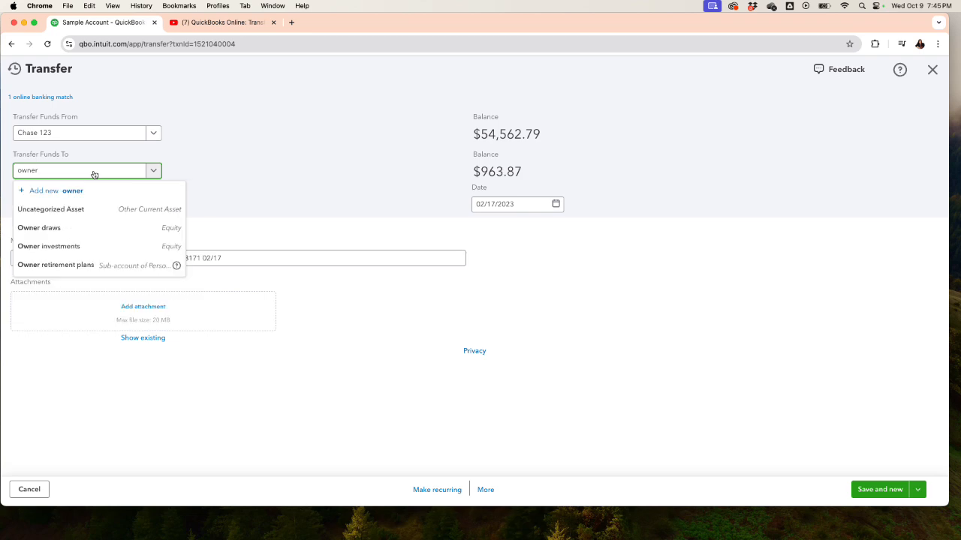
key(BackSpace)
key(BackSpace)
key(BackSpace)
key(BackSpace)
key(BackSpace)
text(distri)
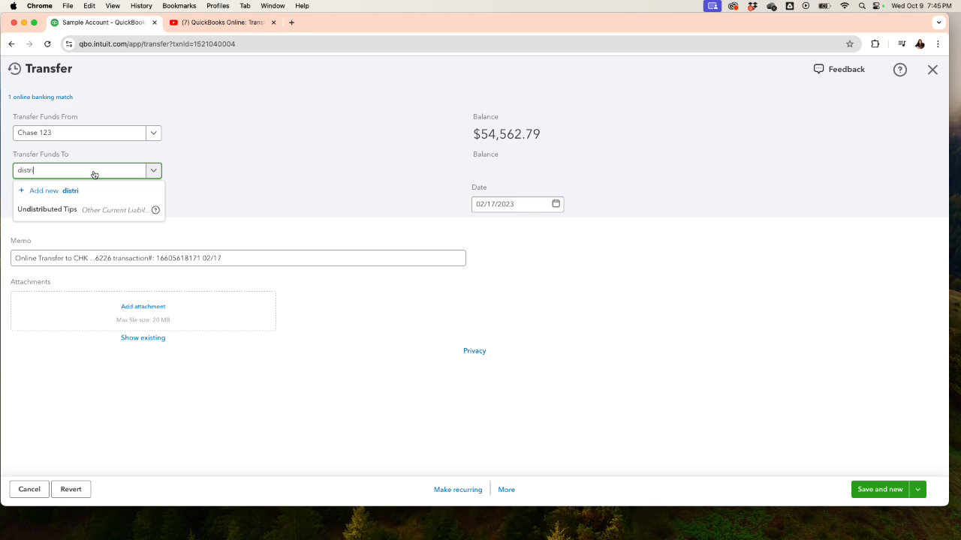
key(BackSpace)
key(BackSpace)
key(BackSpace)
key(BackSpace)
key(BackSpace)
key(BackSpace)
Set the account receiving the 02/17/2023 transfer to Personal expenses, then save and close the transfer.
text(person)
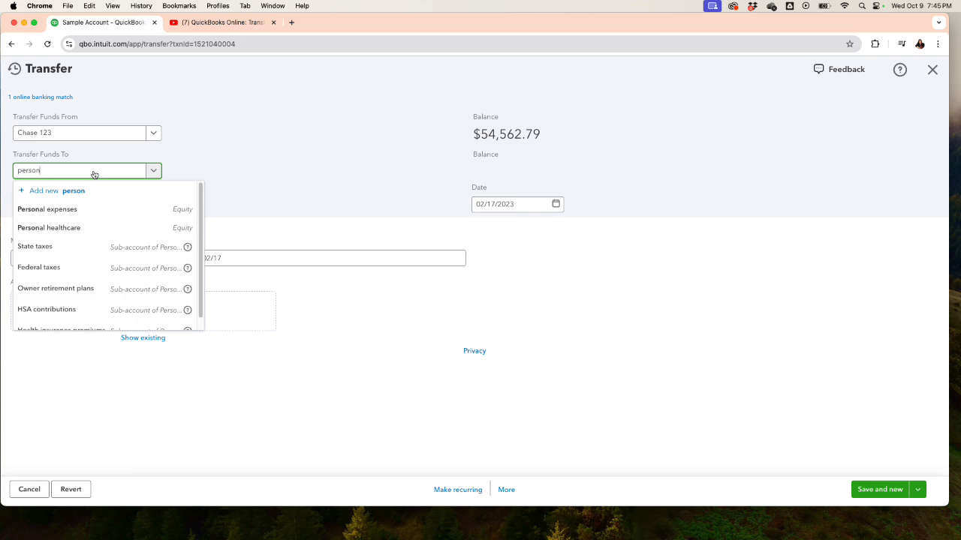
click(93, 209)
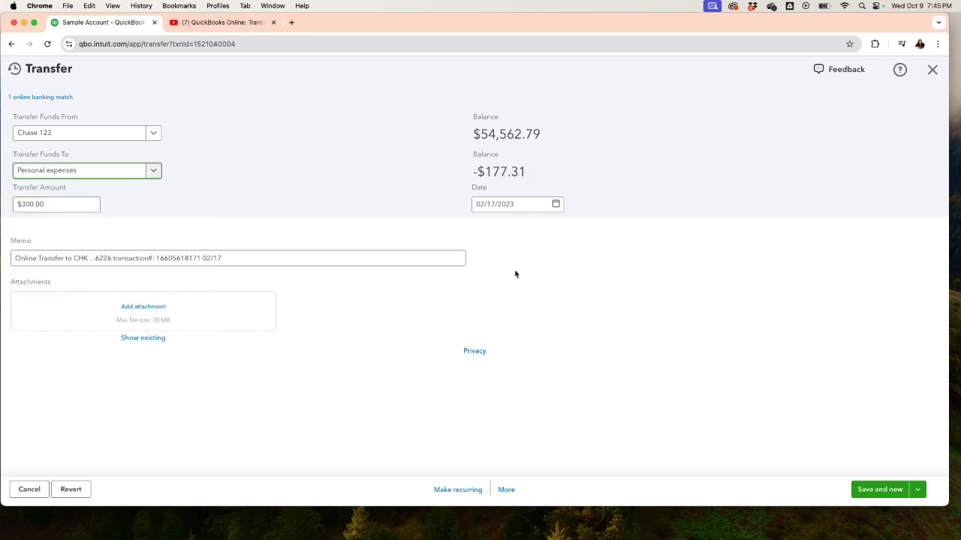
click(917, 490)
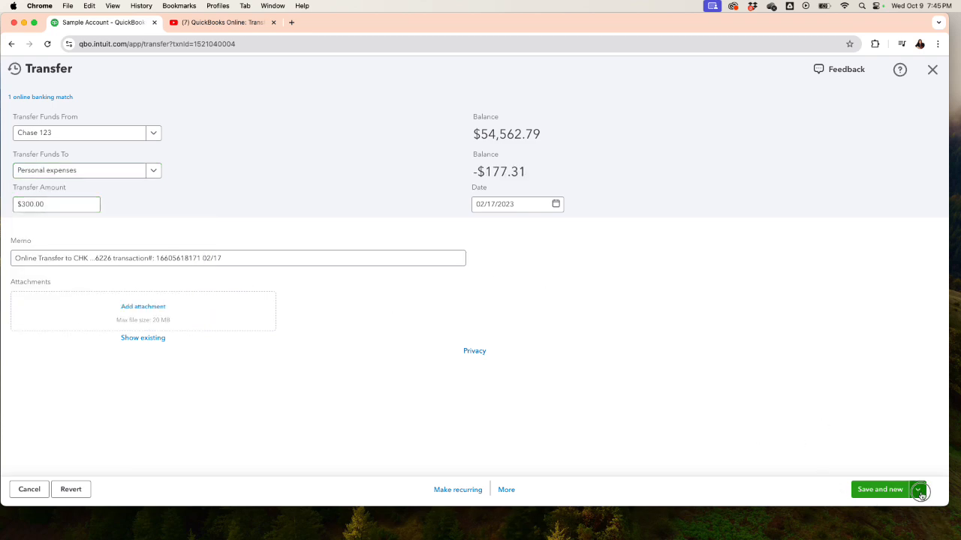
click(884, 475)
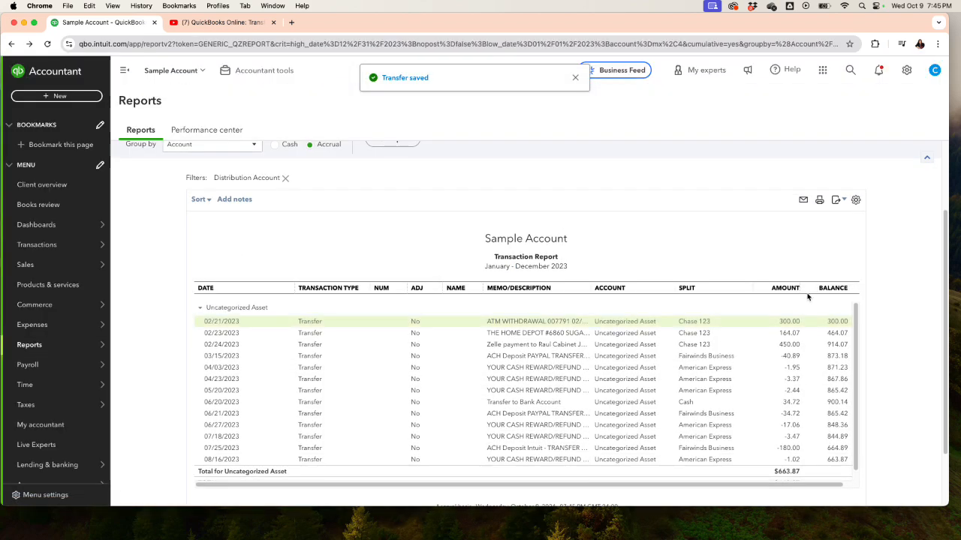
Change the receiving account of the 02/21/2023 ATM withdrawal transfer to Personal expenses, then save and close it.
click(791, 323)
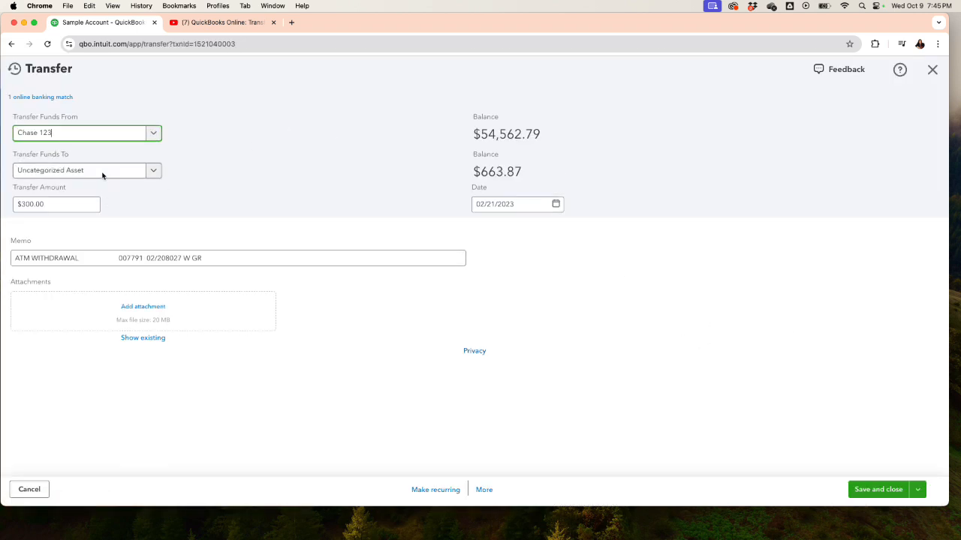
click(102, 172)
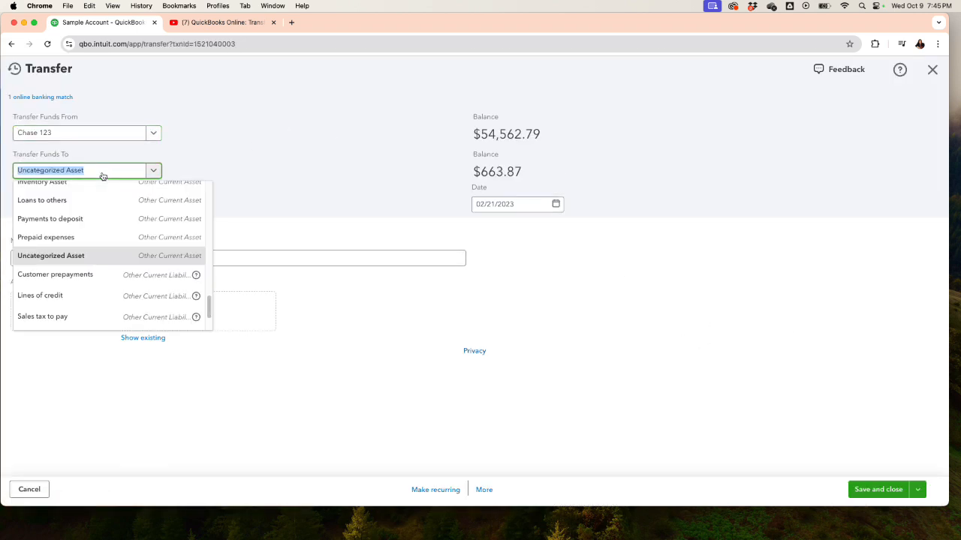
text(person)
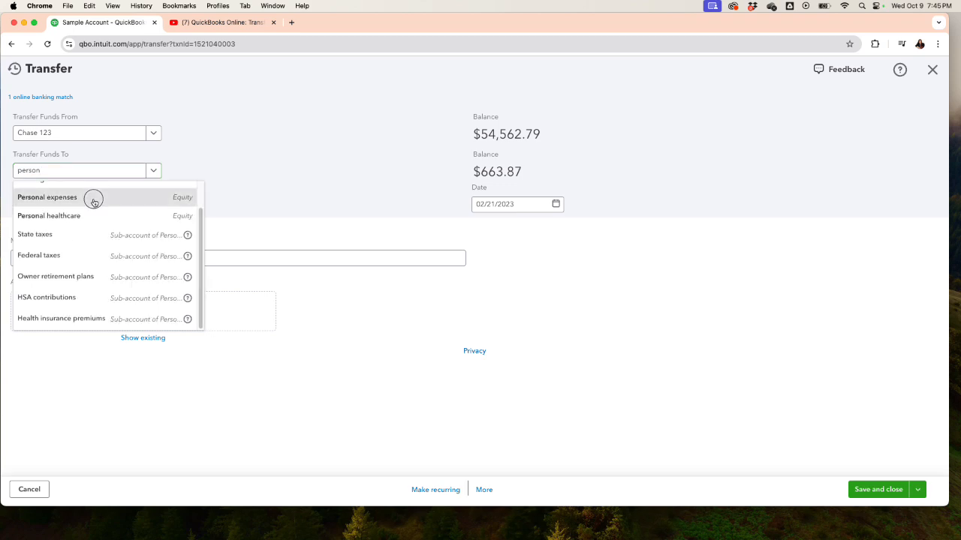
click(91, 198)
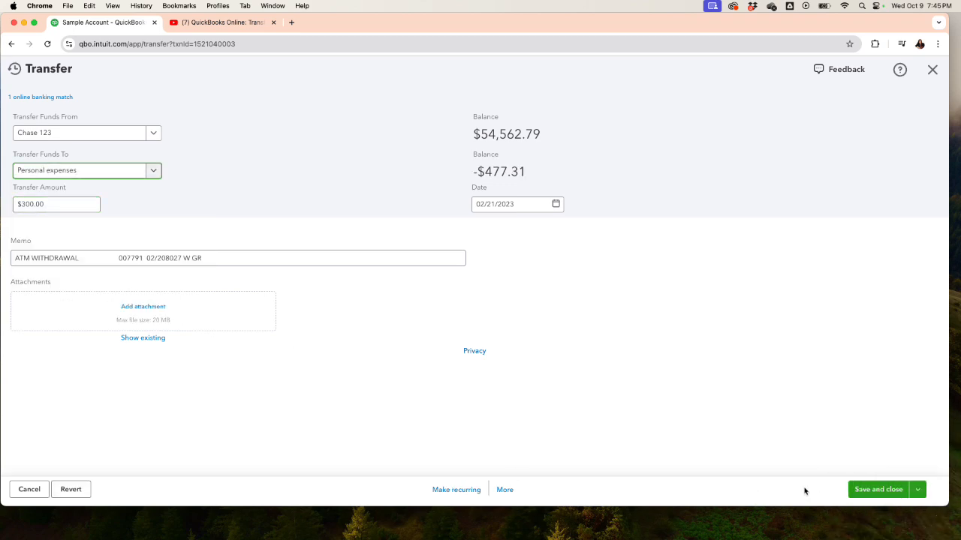
click(860, 490)
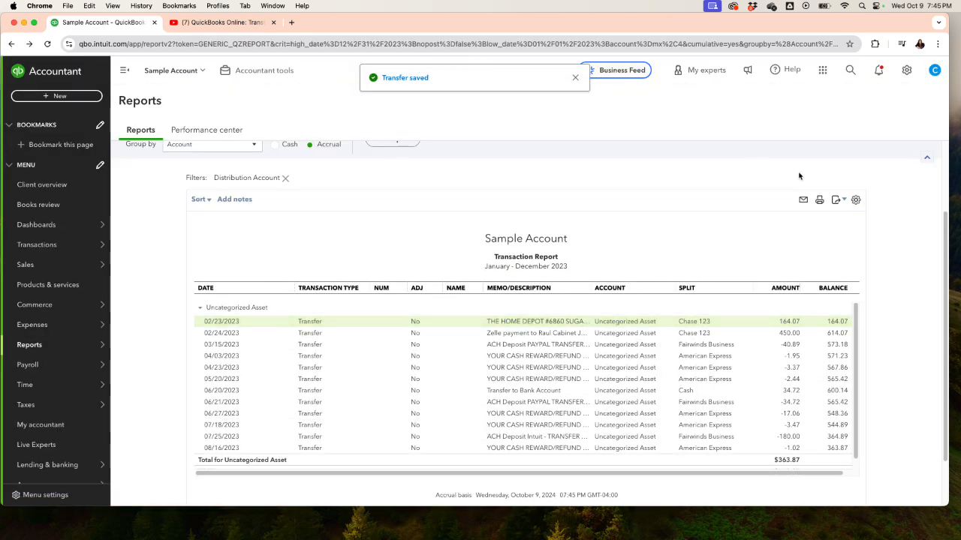
Unmatch the 02/23/2023 Home Depot transfer of $164.07 from its bank entry and delete the transfer.
click(791, 327)
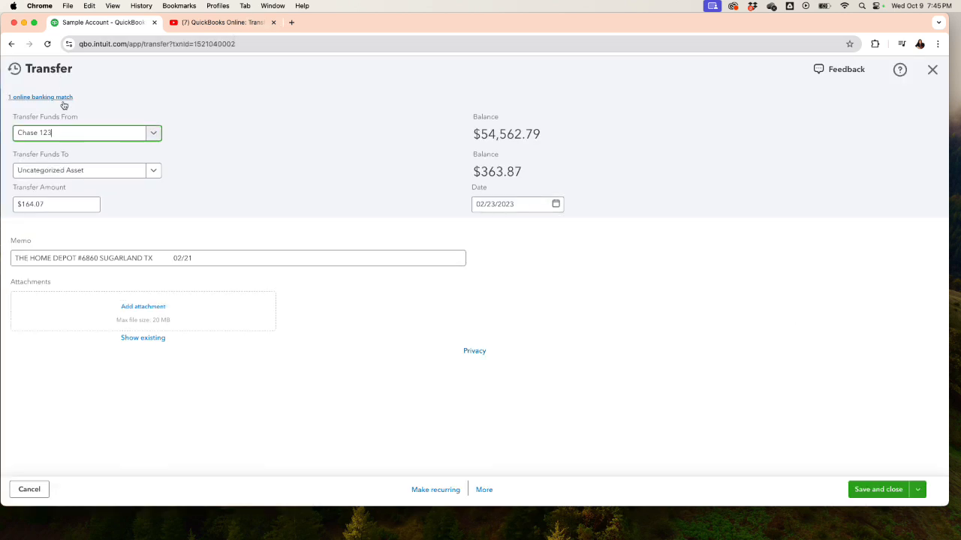
click(60, 97)
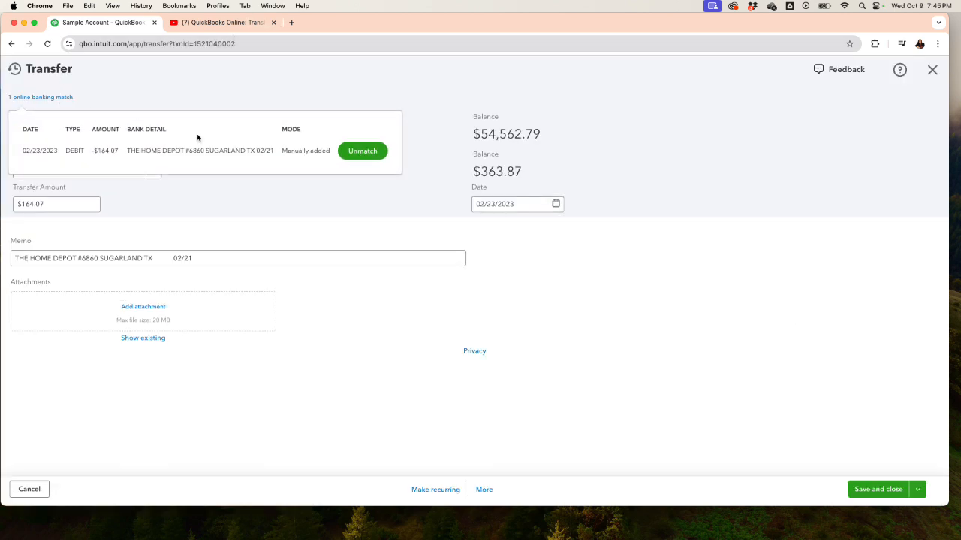
click(349, 153)
click(484, 490)
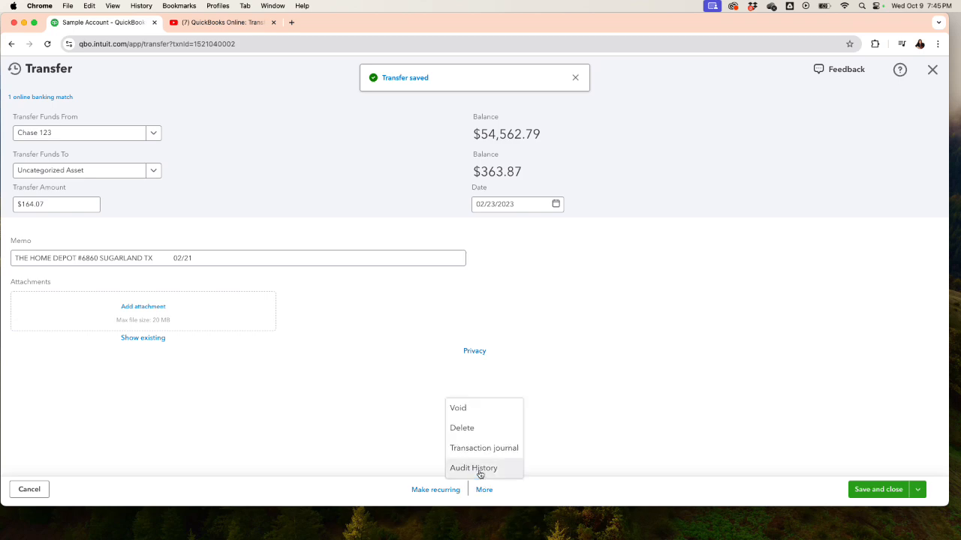
click(470, 429)
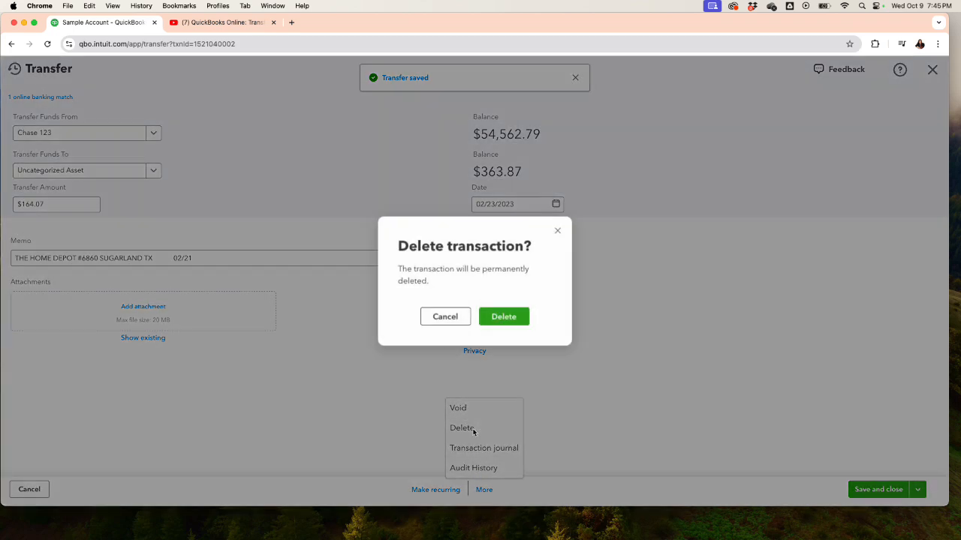
click(514, 316)
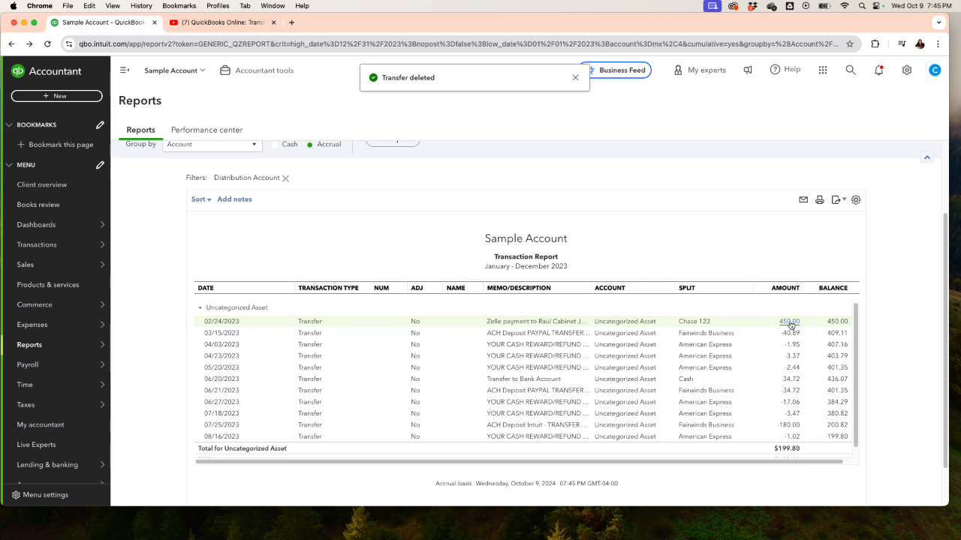
Unmatch the 02/24/2023 Zelle payment transfer of $450.00 from its bank entry and delete the transfer.
click(789, 321)
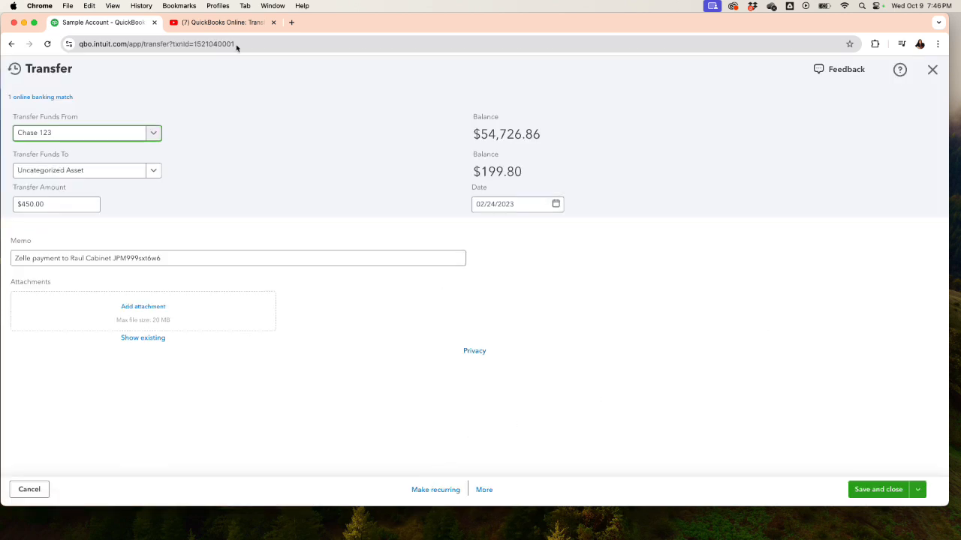
click(64, 98)
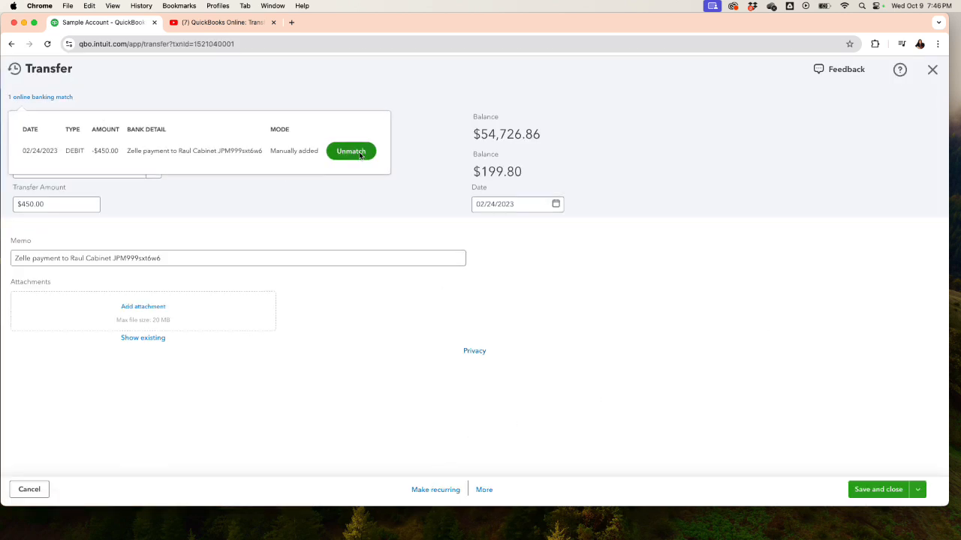
click(353, 154)
click(485, 489)
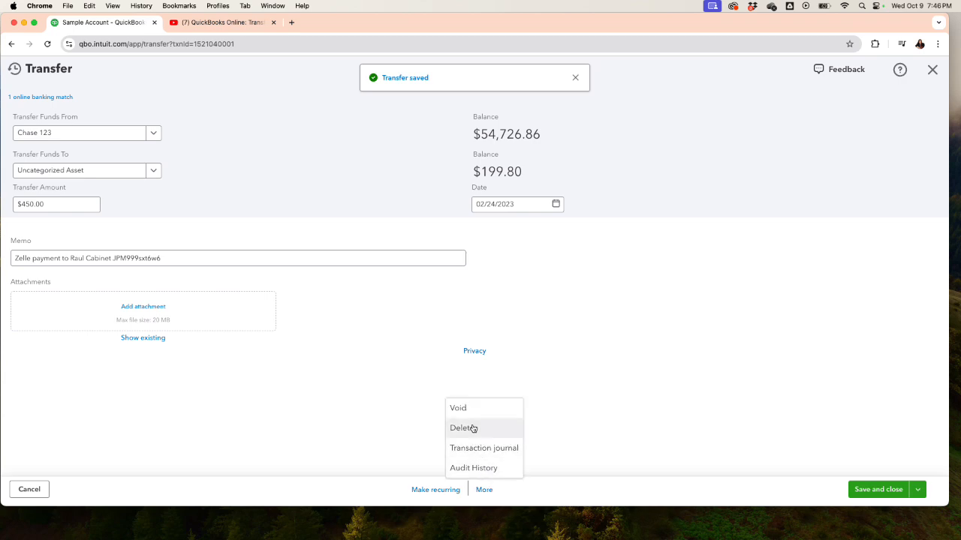
click(462, 428)
click(505, 321)
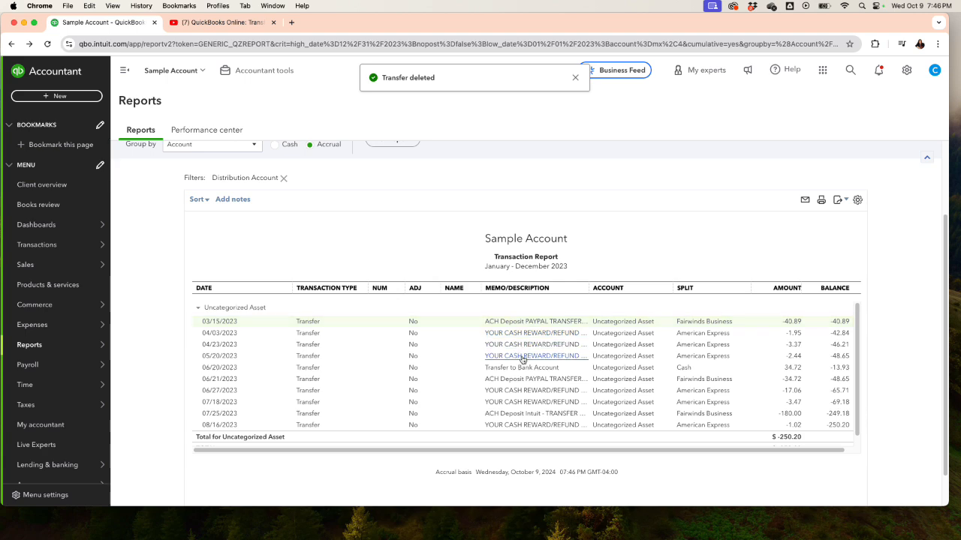
Set the source account of the 03/15/2023 PayPal deposit transfer to Owner investments, then save and close it despite its reconciled status.
click(798, 324)
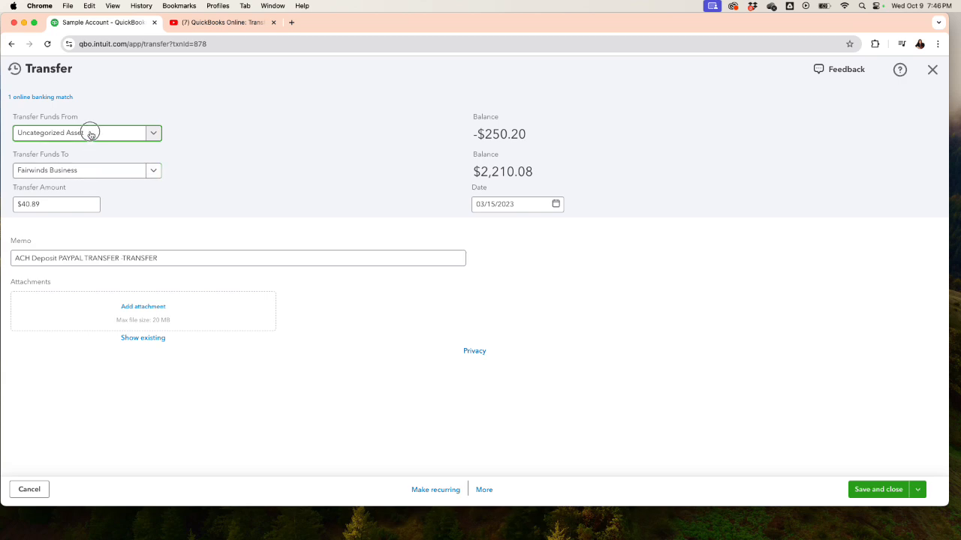
drag(90, 133, 30, 119)
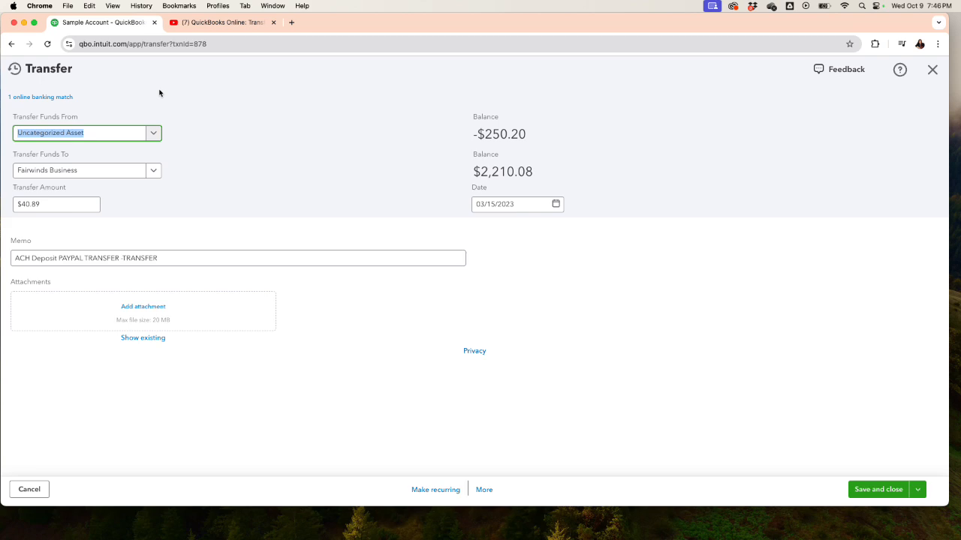
text(ow)
key(BackSpace)
key(BackSpace)
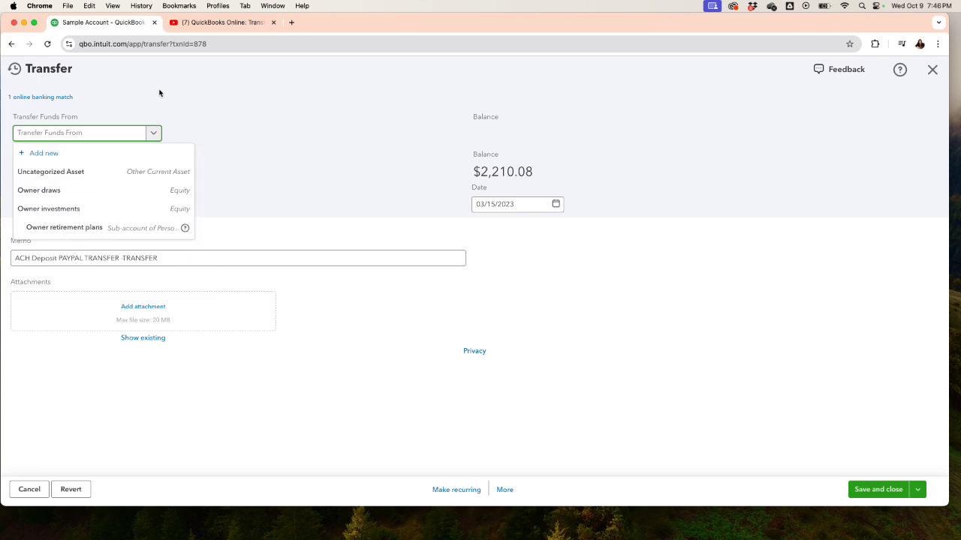
text(invest)
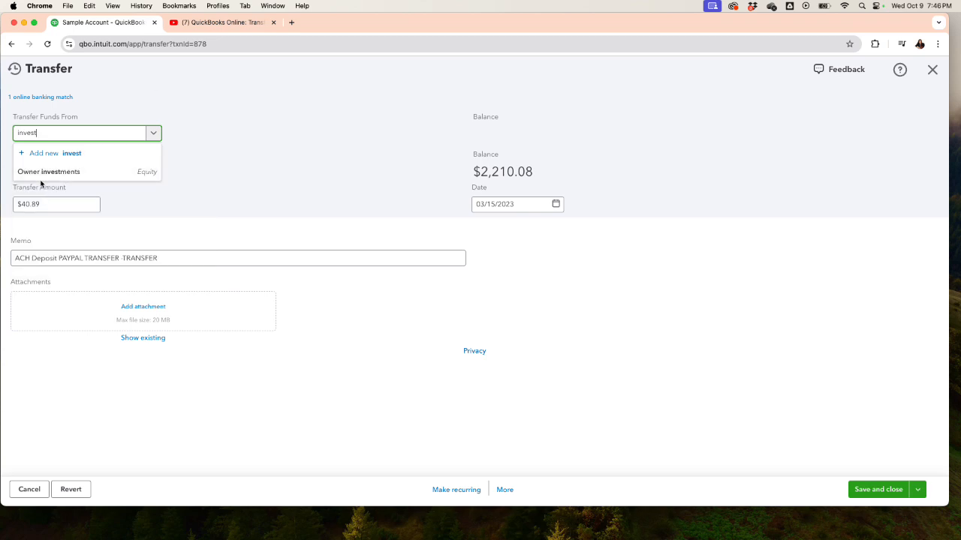
click(60, 170)
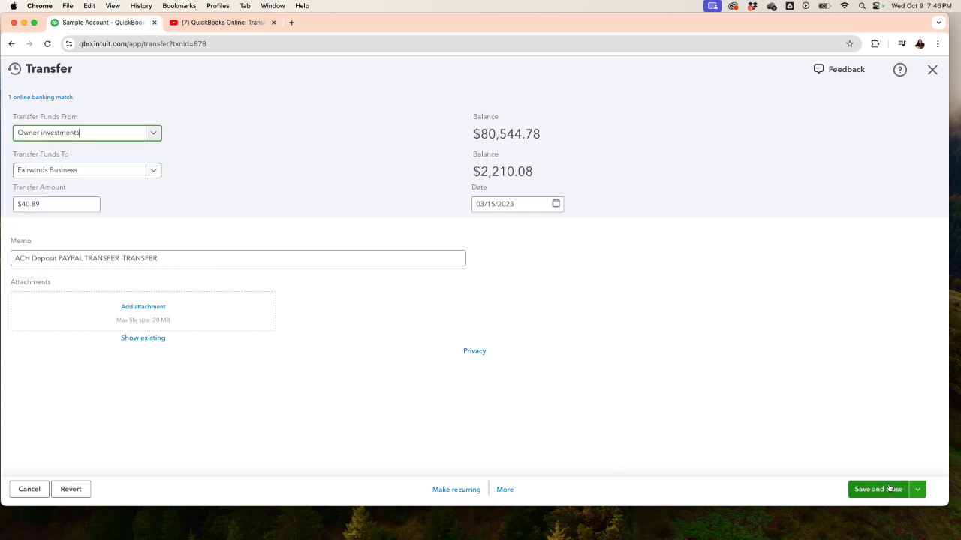
click(889, 489)
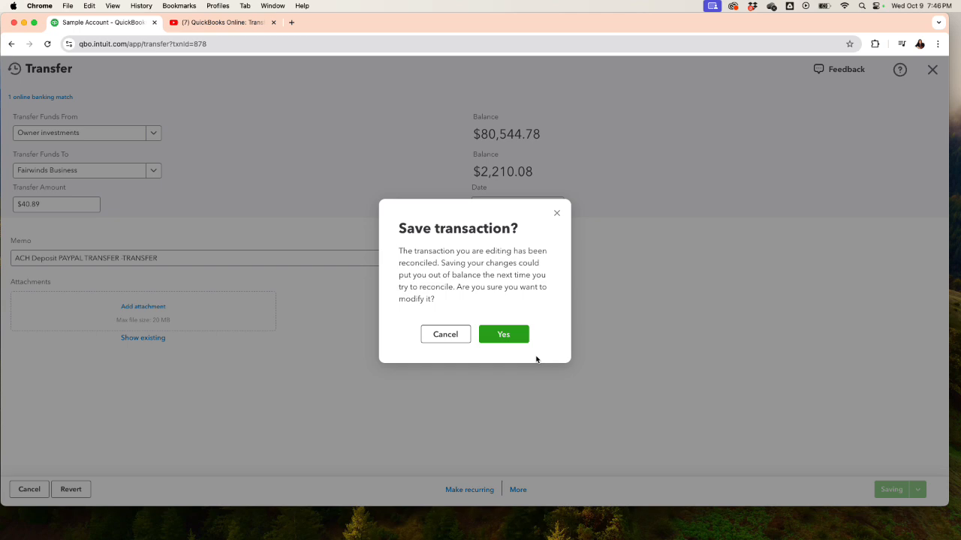
click(493, 333)
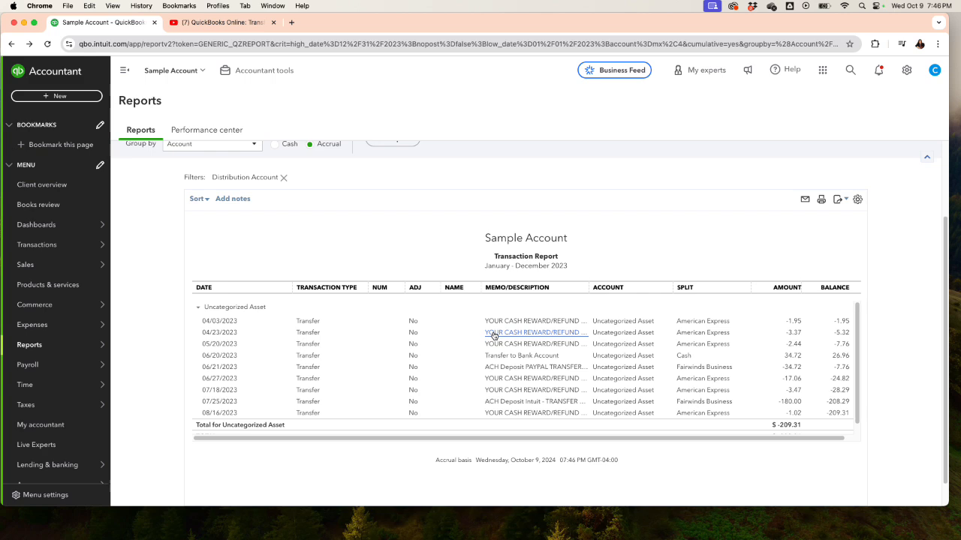
Unmatch the 04/03/2023 cash reward transfer of $1.95 from its bank entry and delete the transfer.
click(795, 322)
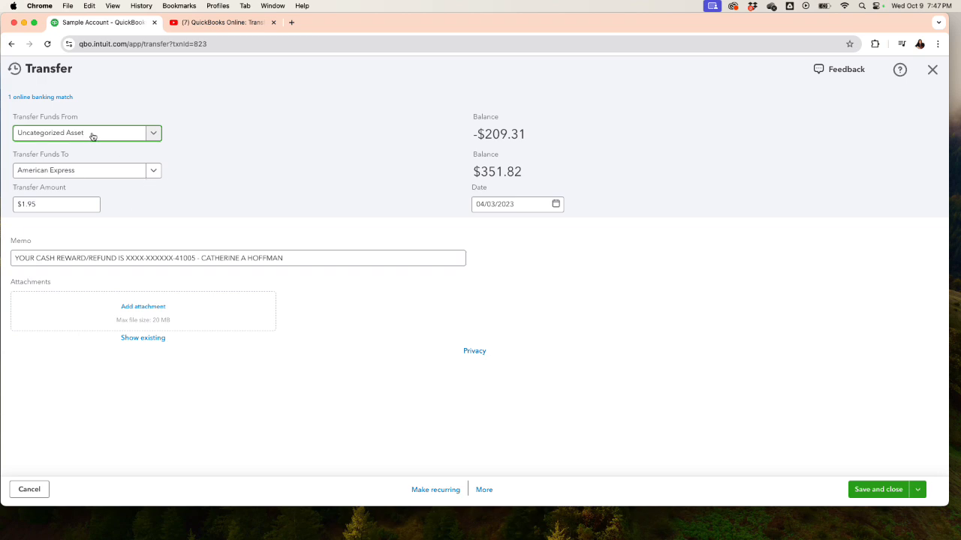
click(56, 98)
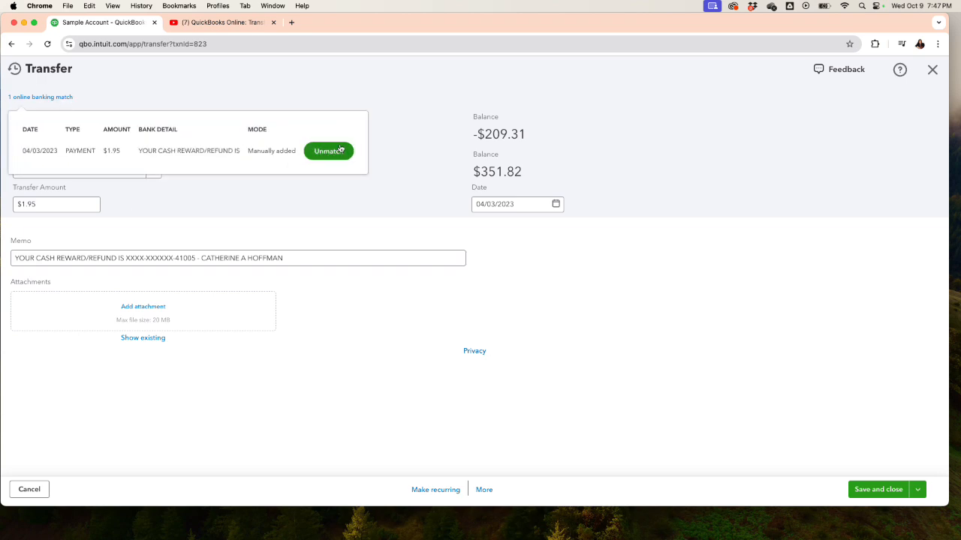
click(342, 153)
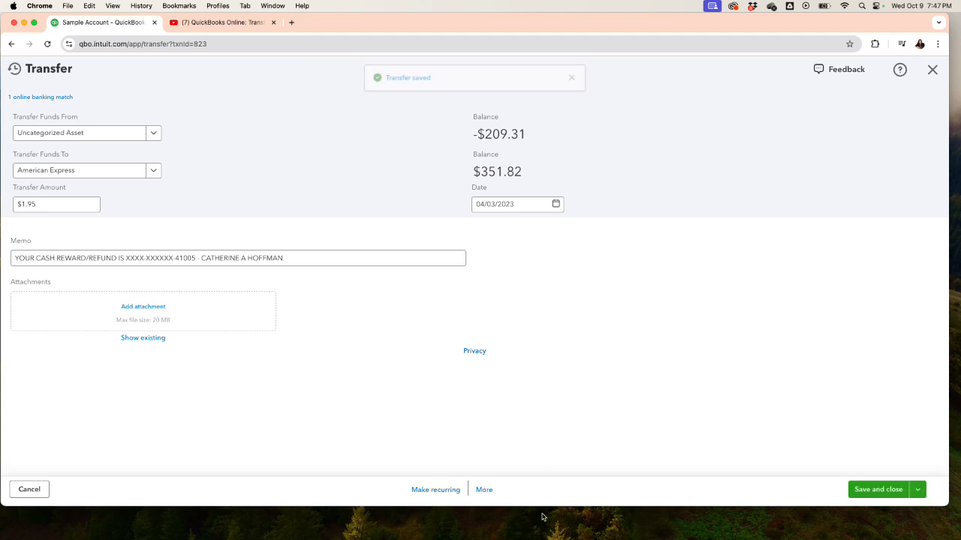
click(484, 489)
click(470, 428)
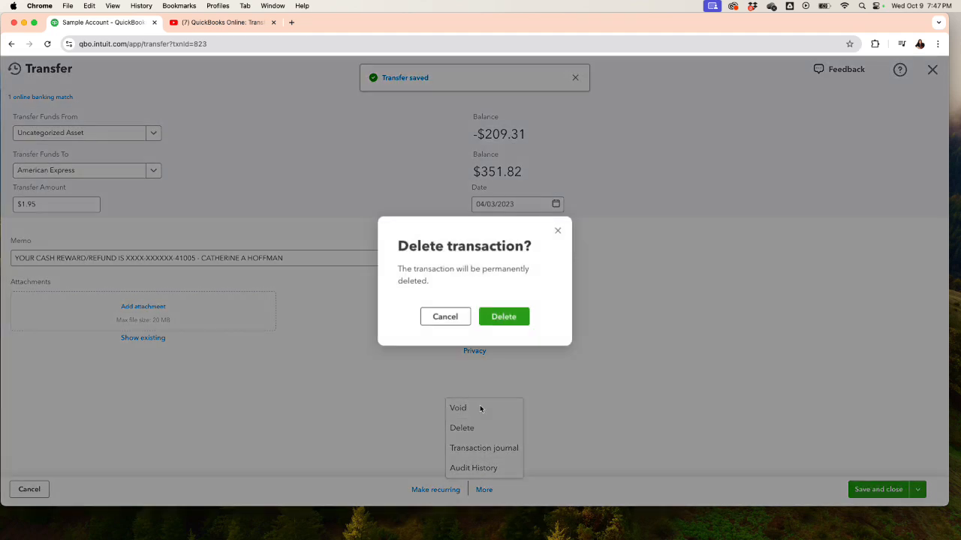
click(502, 318)
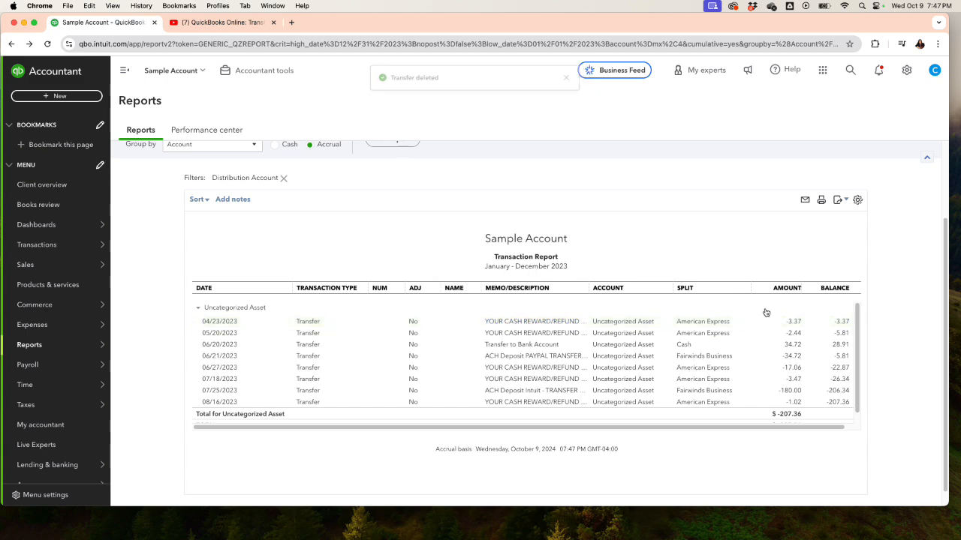
Unmatch the 04/23/2023 cash reward transfer of $3.37 from its bank entry and delete the transfer.
click(794, 324)
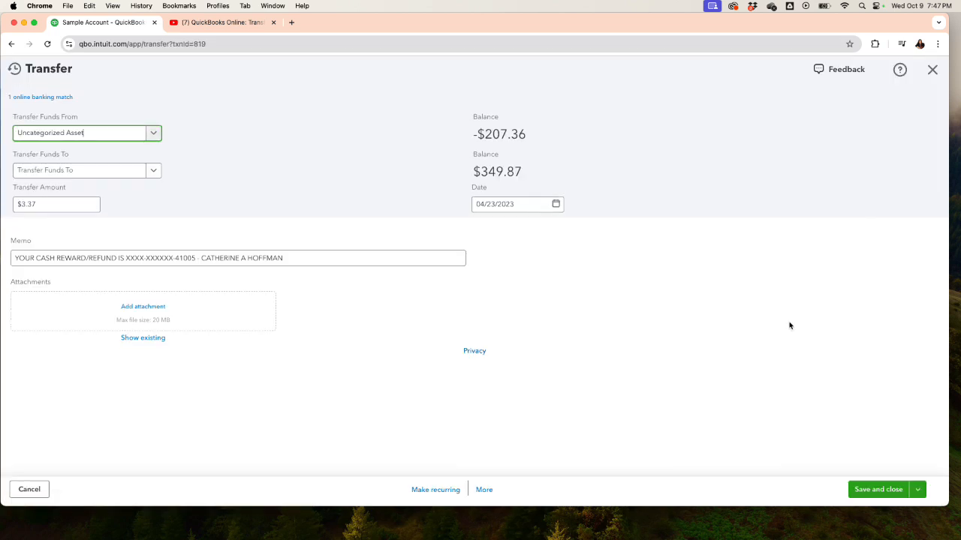
click(67, 97)
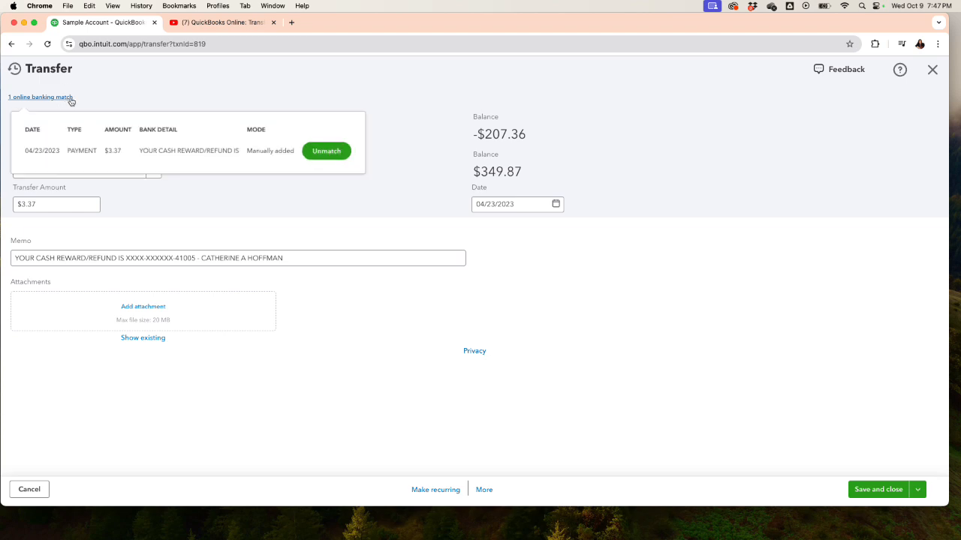
click(328, 151)
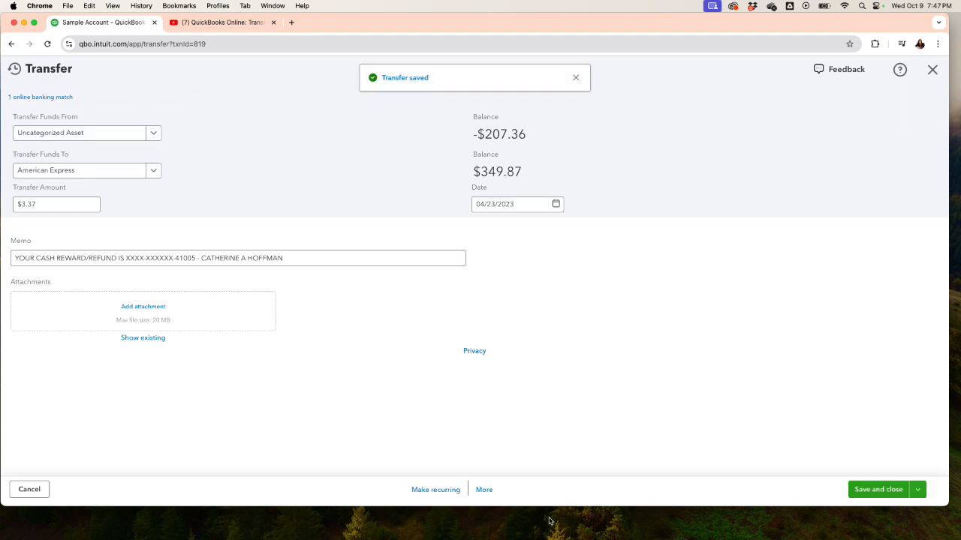
click(484, 489)
click(459, 428)
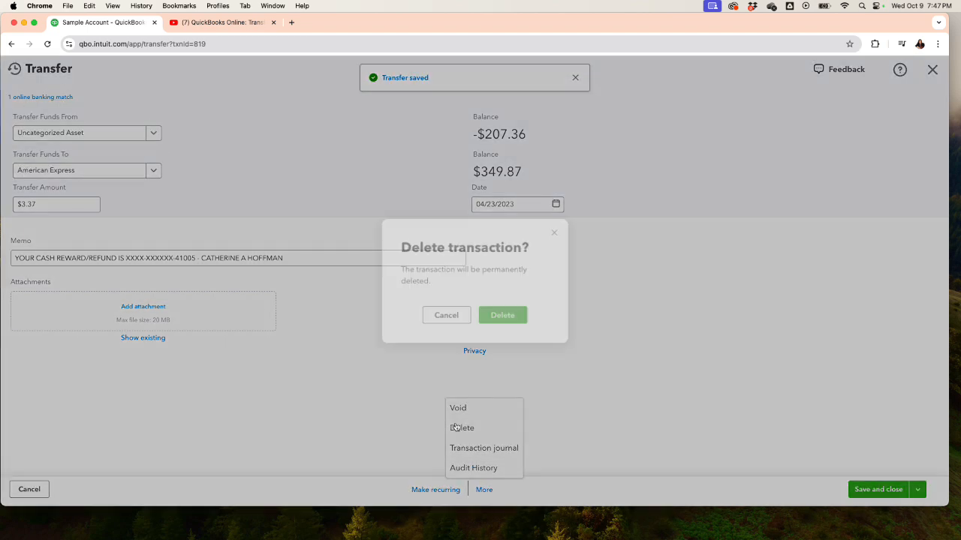
click(487, 318)
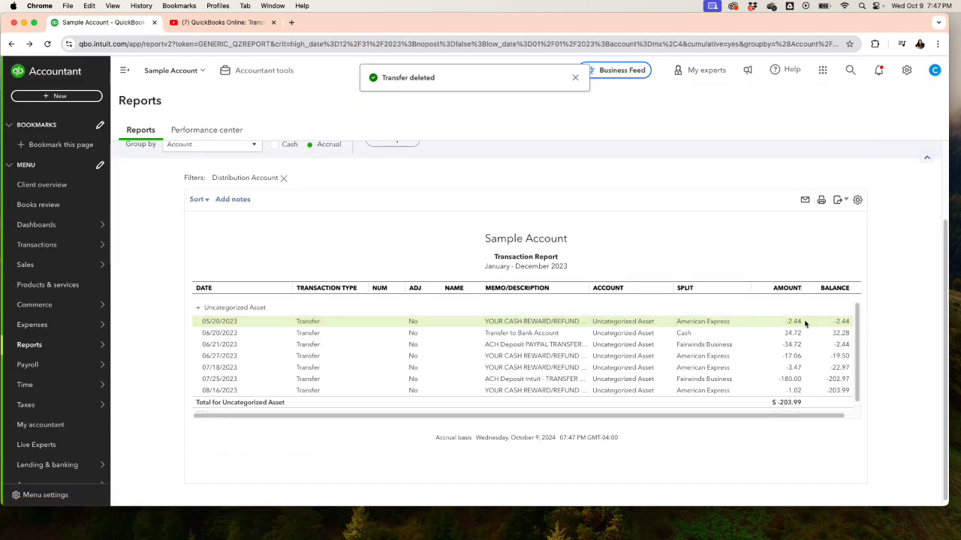
Unmatch the 05/20/2023 cash reward transfer of $2.44 from its bank entry and delete the transfer.
click(795, 323)
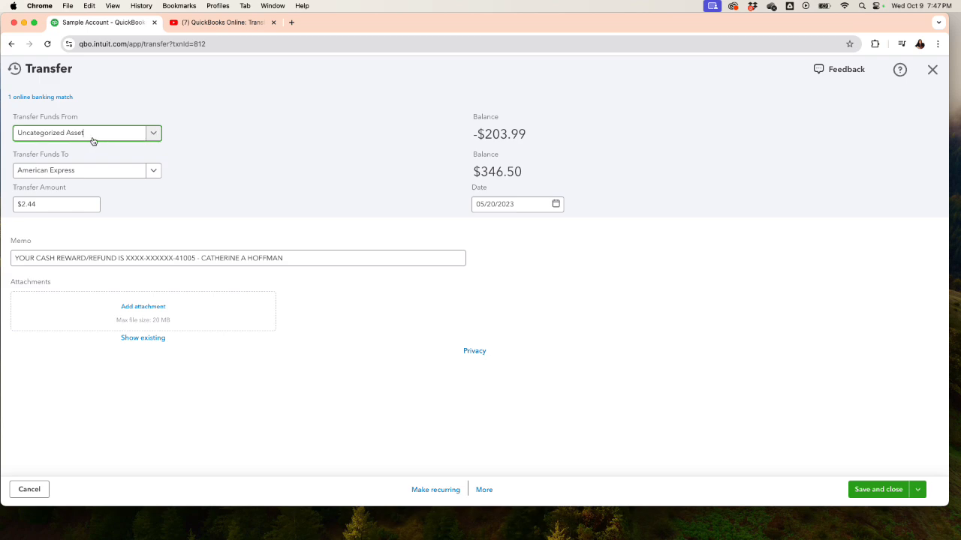
click(30, 133)
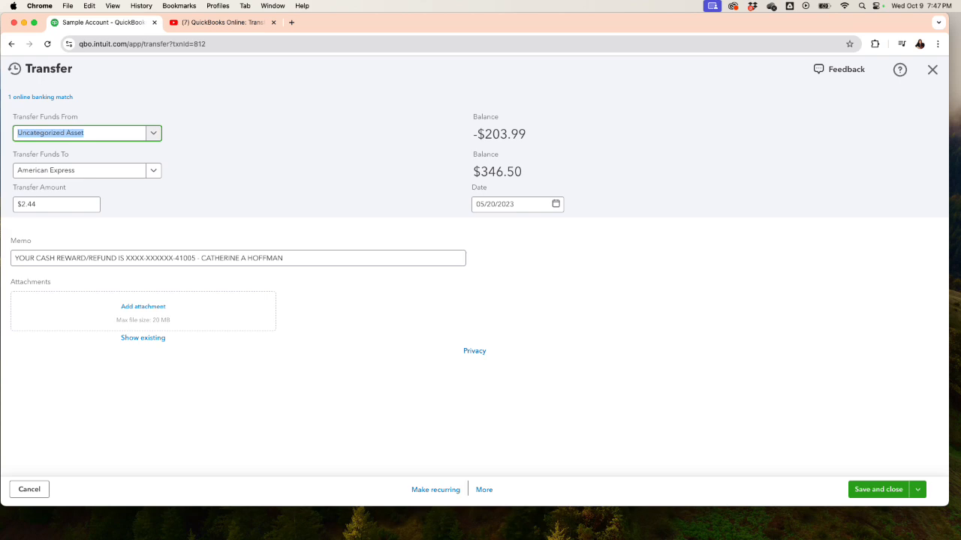
click(66, 97)
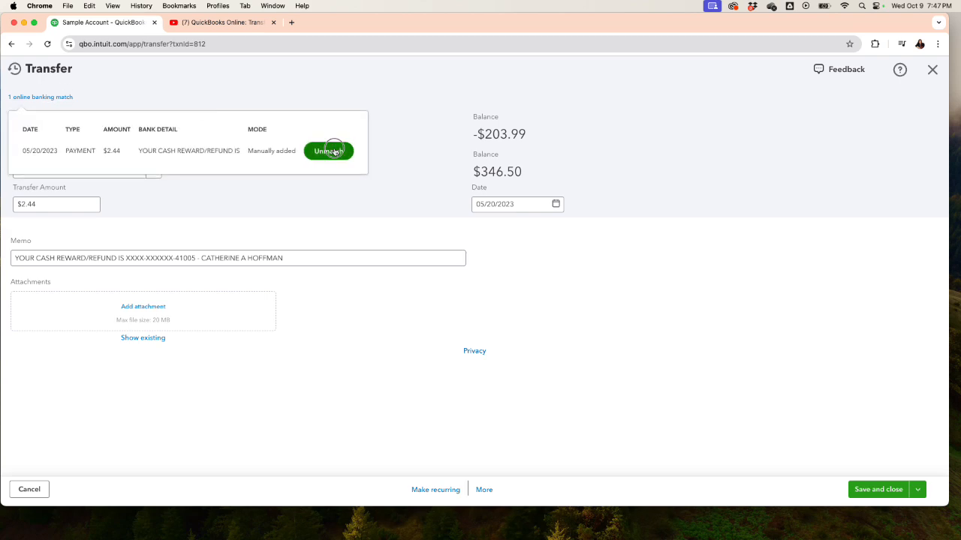
click(328, 150)
click(484, 490)
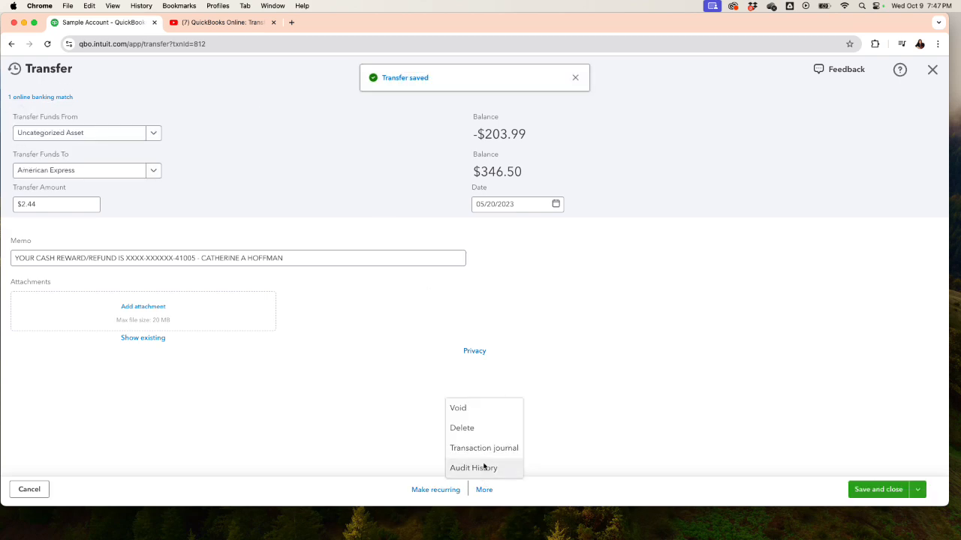
click(481, 435)
click(497, 318)
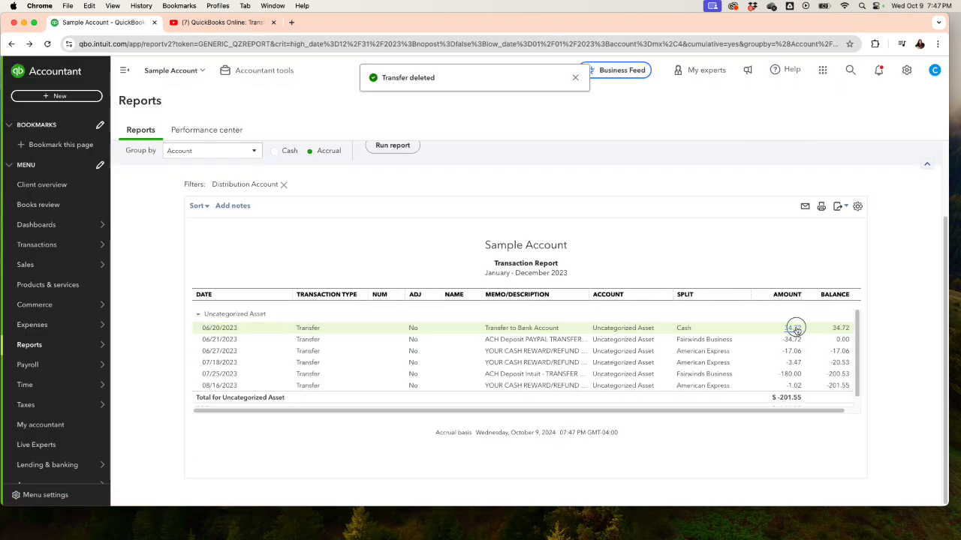
Set the account receiving the 06/20/2023 transfer from Cash to Owner draws, then save and close it despite its reconciled status.
click(794, 329)
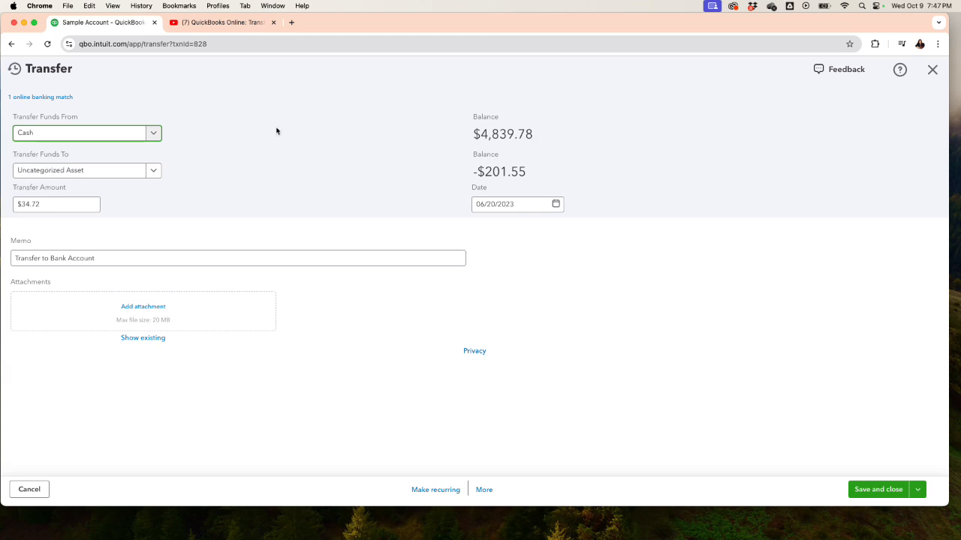
click(60, 171)
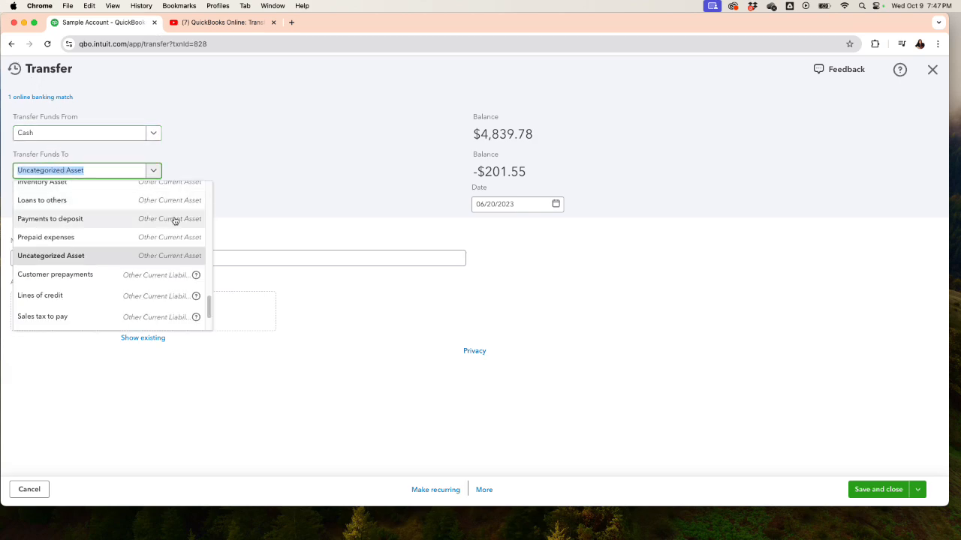
key(BackSpace)
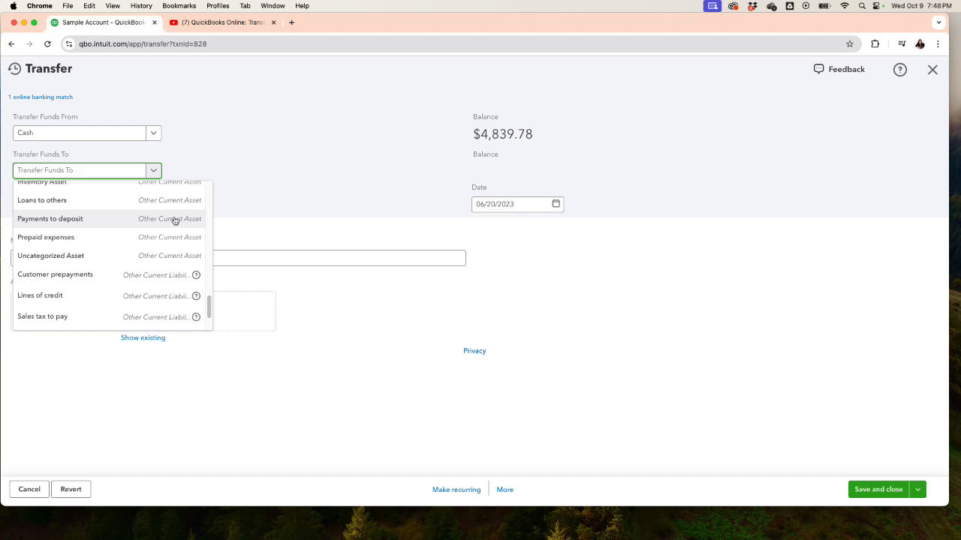
text(own)
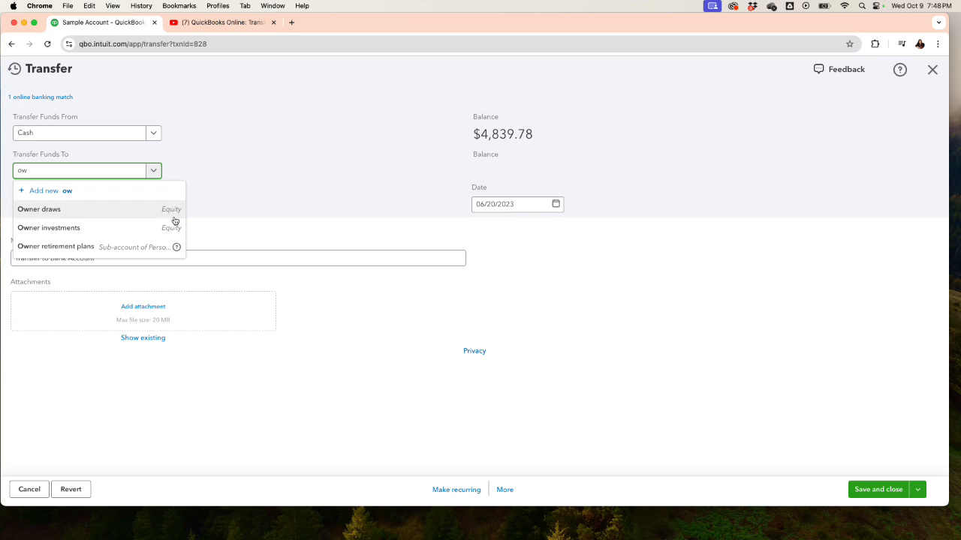
click(108, 216)
click(874, 493)
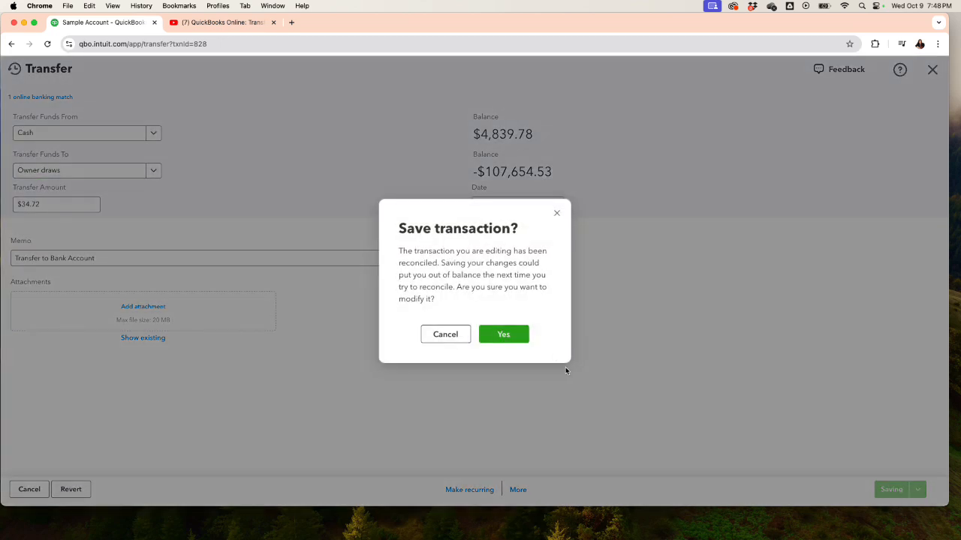
click(503, 334)
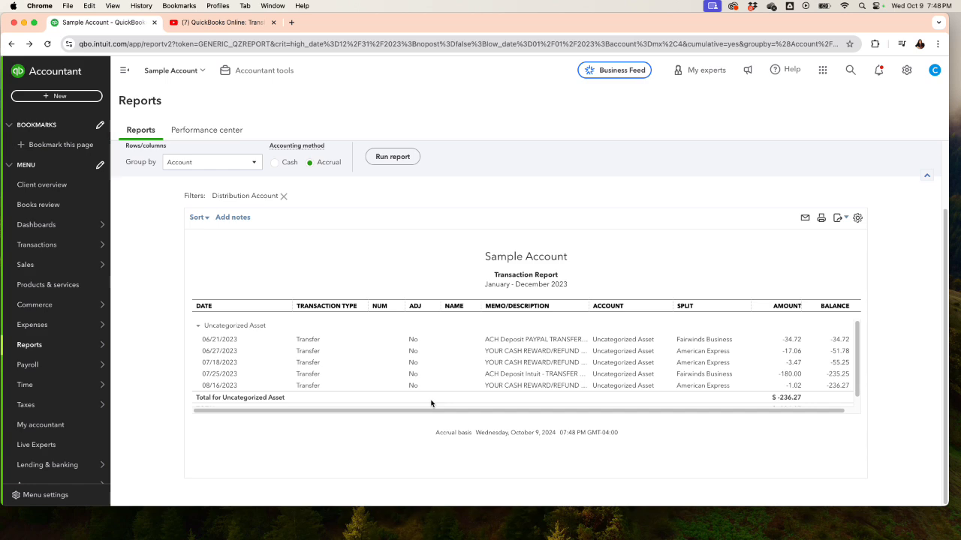
Set the account funding the 06/21/2023 PayPal transfer of $34.72 to Owner investments, then save and close it.
click(788, 341)
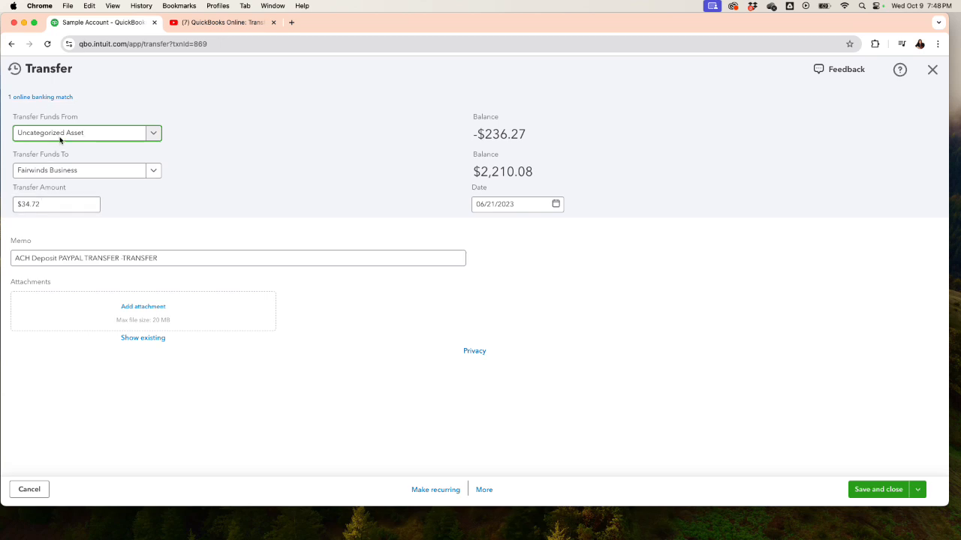
drag(94, 132, 11, 131)
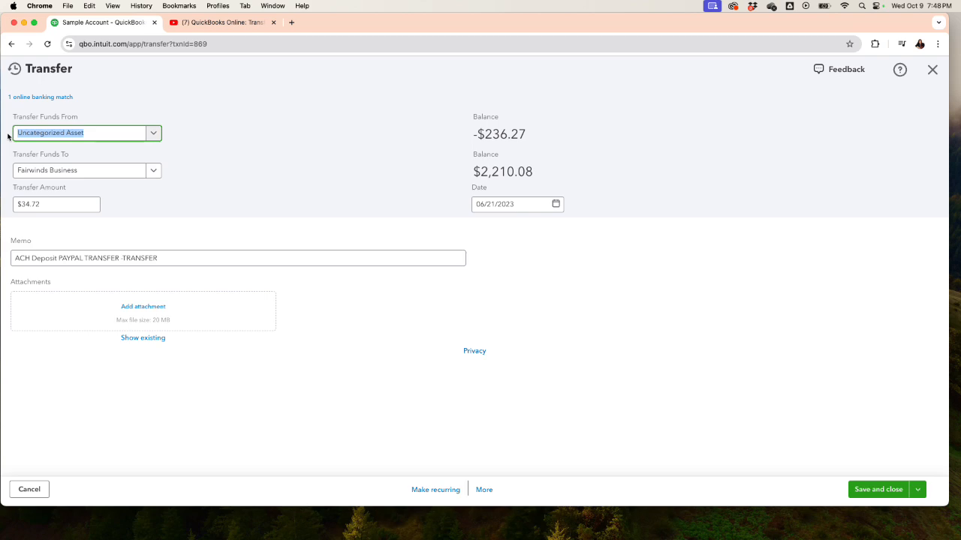
key(BackSpace)
text(owner)
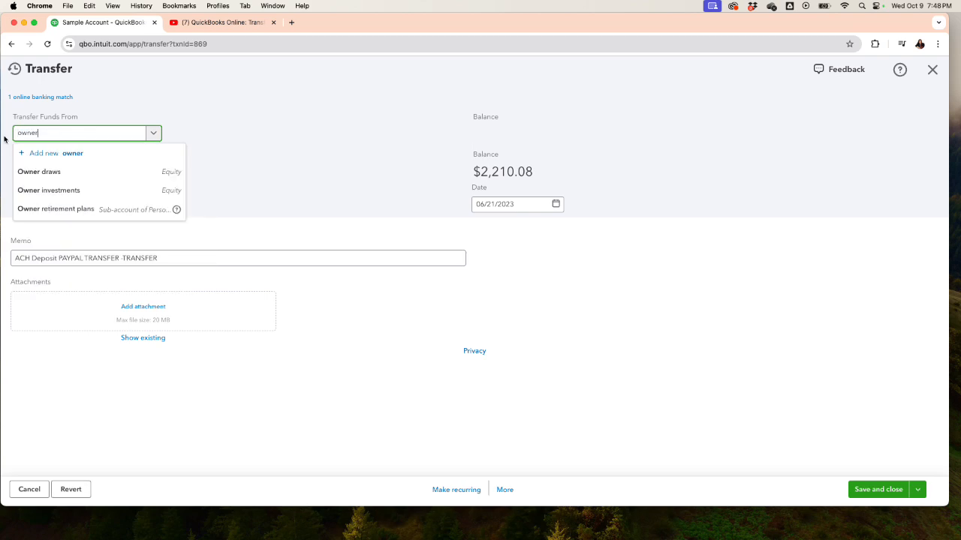
click(60, 191)
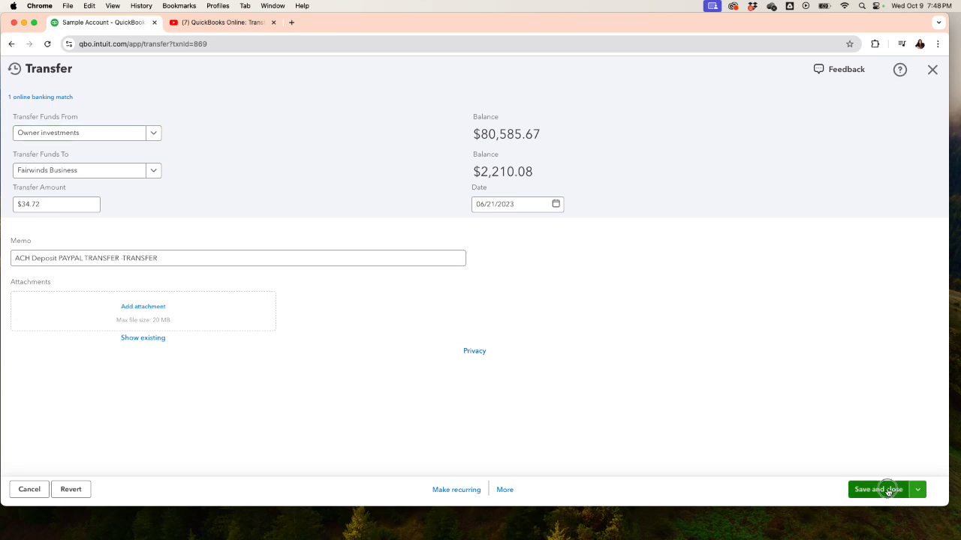
click(886, 490)
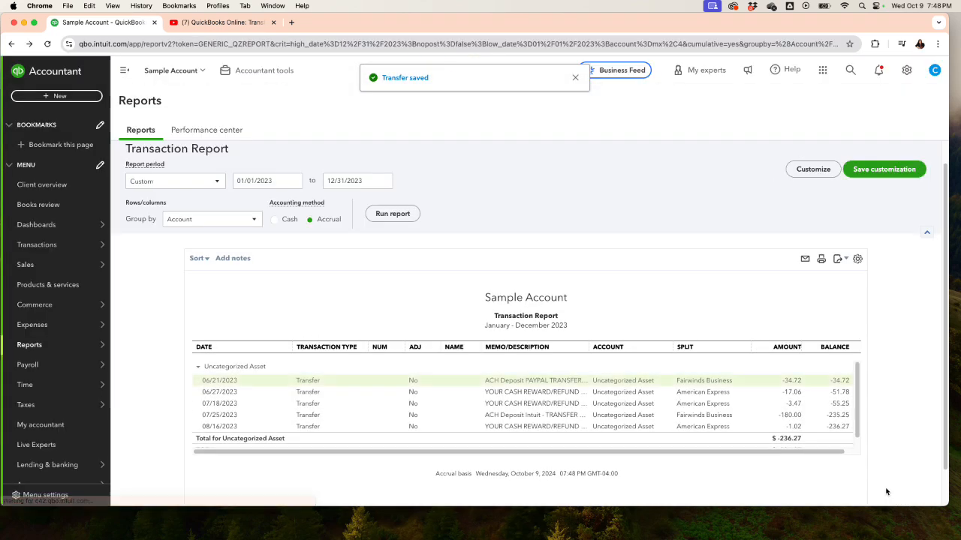
Set the account funding the 06/27/2023 cash reward transfer of $17.06 to Owner investments, then save and close it.
click(789, 352)
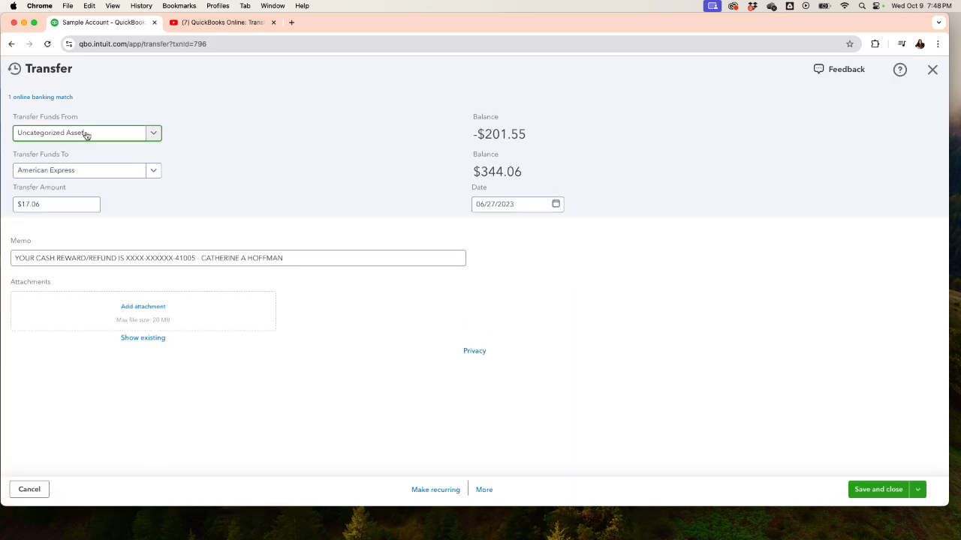
drag(83, 132, 0, 126)
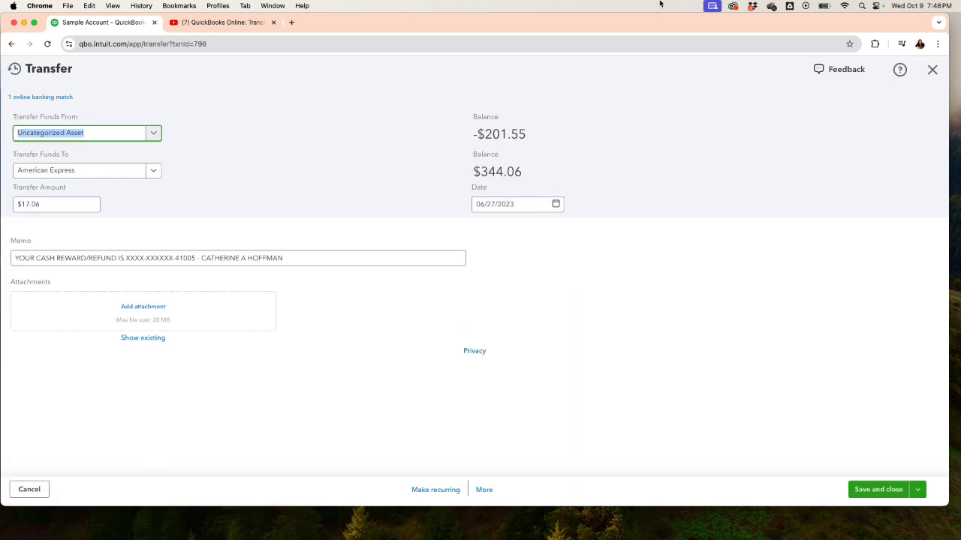
key(BackSpace)
text(owner)
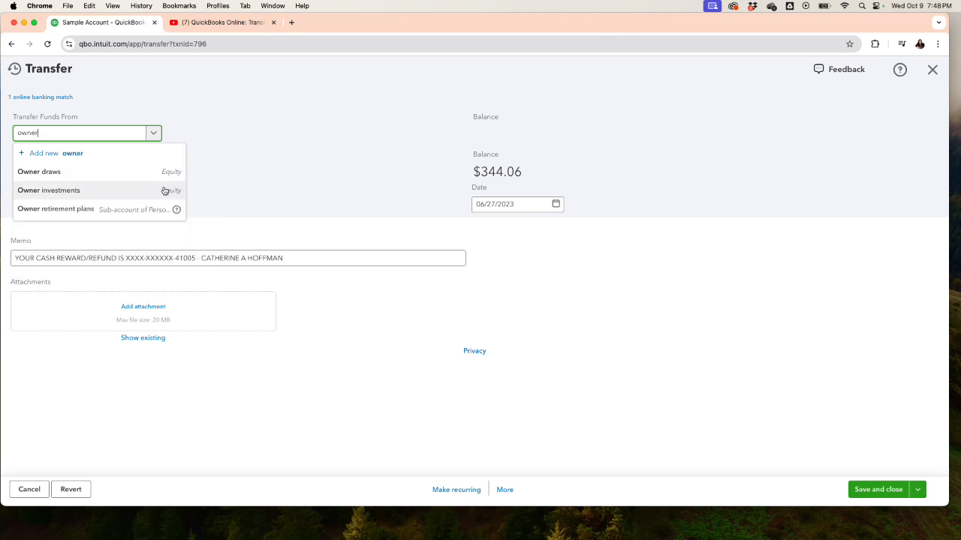
click(165, 190)
click(891, 497)
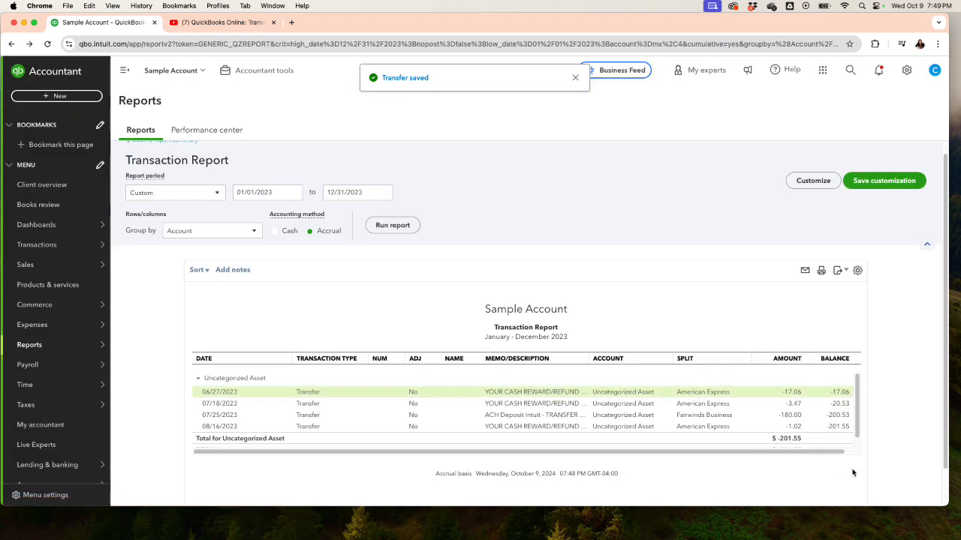
Set the account funding the 07/18/2023 cash reward transfer of $3.47 to Owner investments, then save and close it.
click(795, 363)
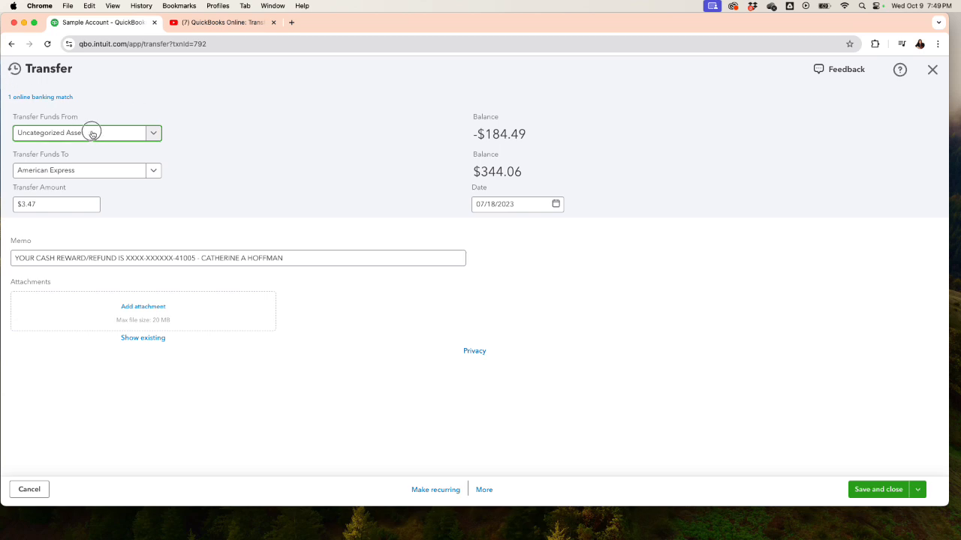
click(90, 132)
text(owner)
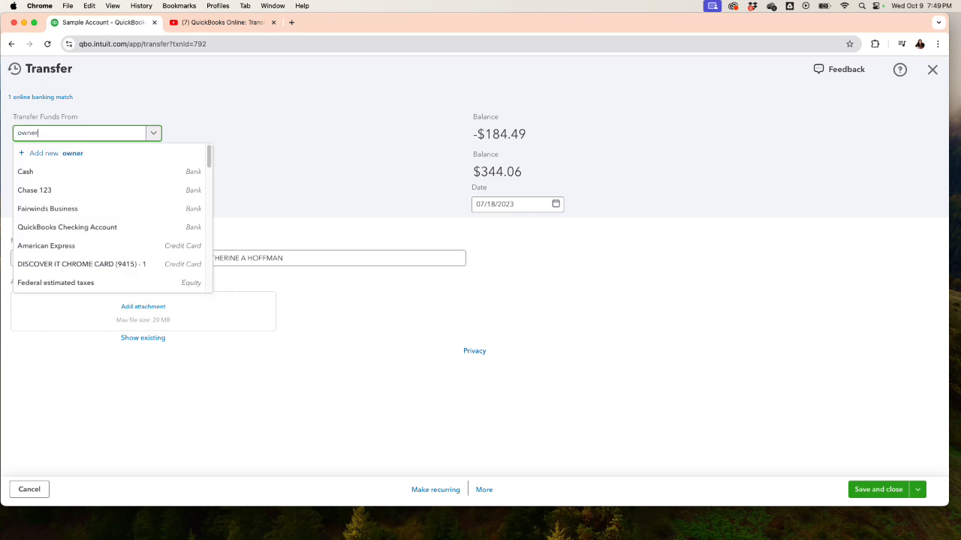
click(90, 209)
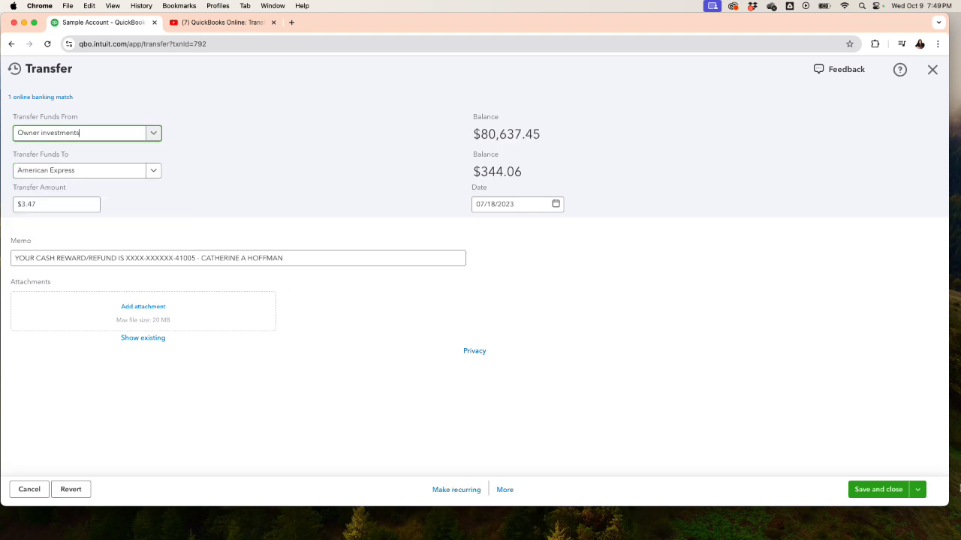
click(867, 490)
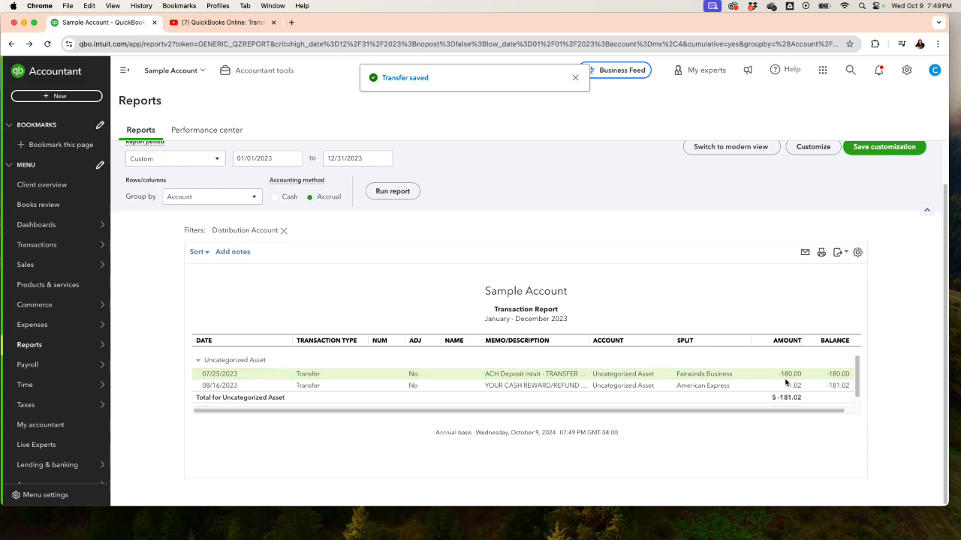
Set the account funding the 07/25/2023 Intuit deposit transfer of $180.00 to Owner investments, then save and close it.
click(788, 378)
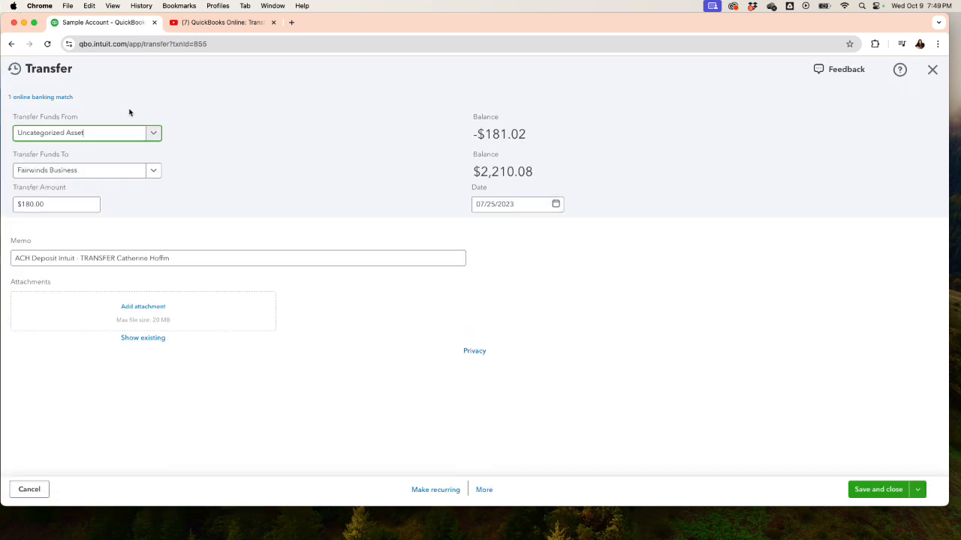
click(105, 137)
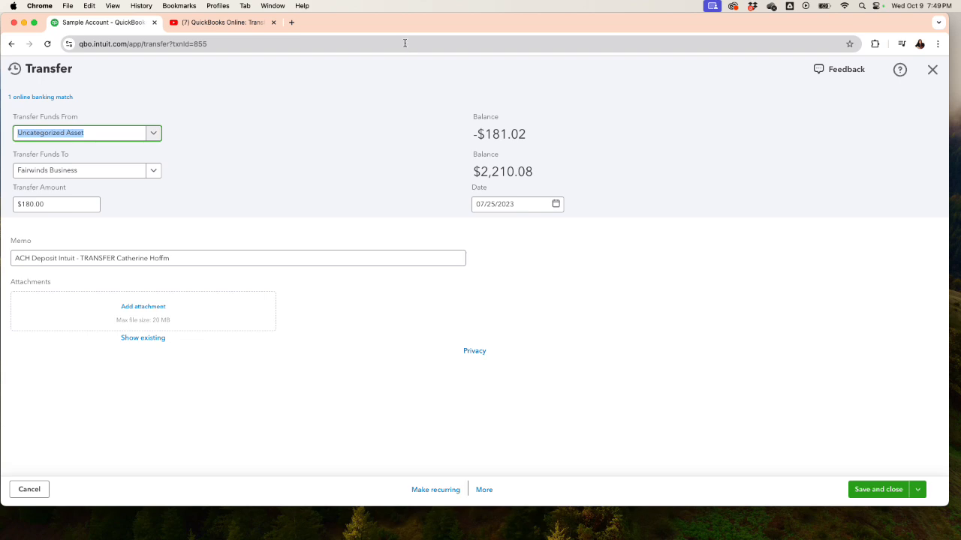
key(BackSpace)
text(owner)
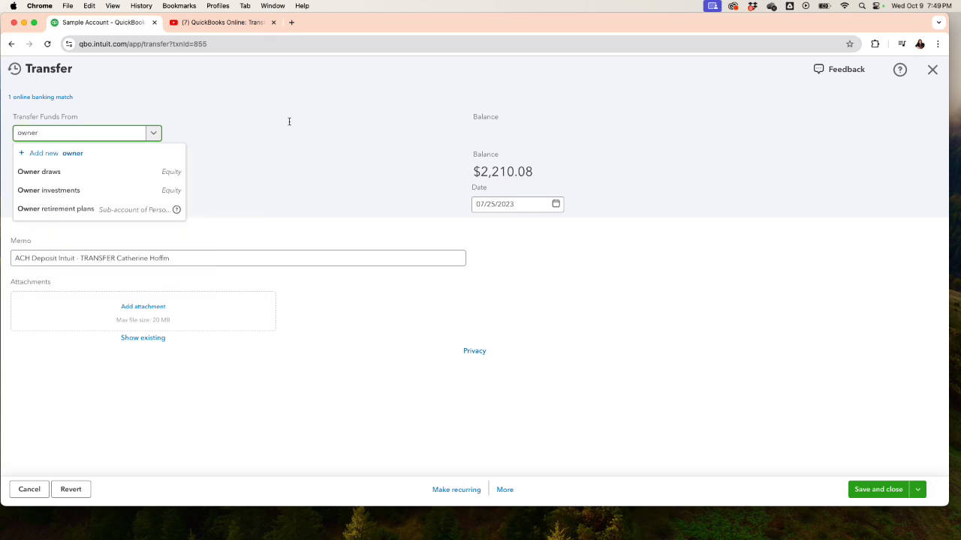
click(61, 192)
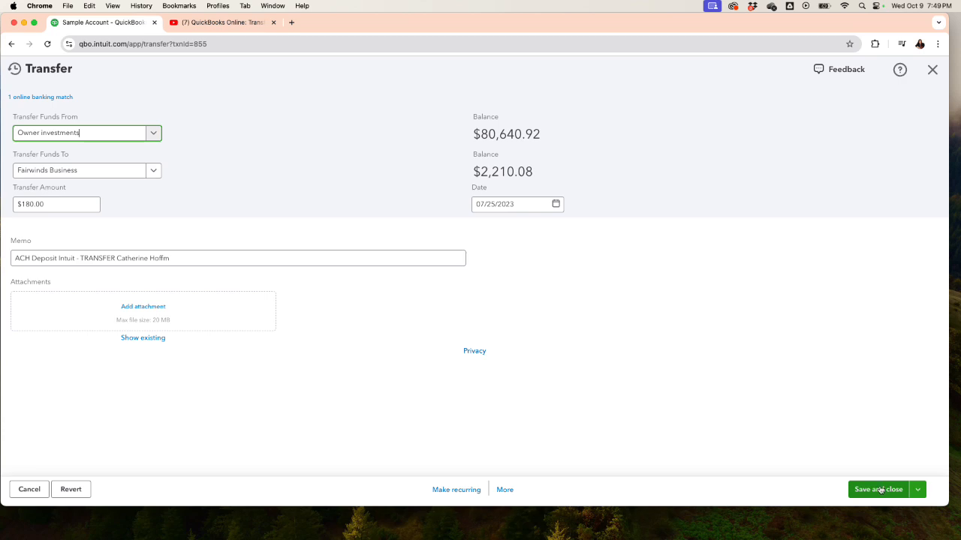
click(880, 490)
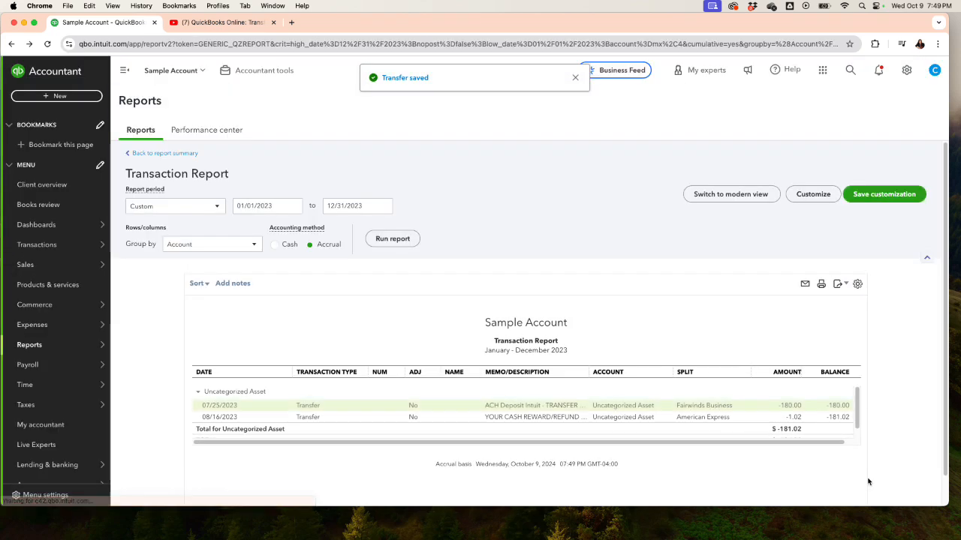
Open the 08/16/2023 cash reward transfer of $1.02 from the transaction report.
click(787, 384)
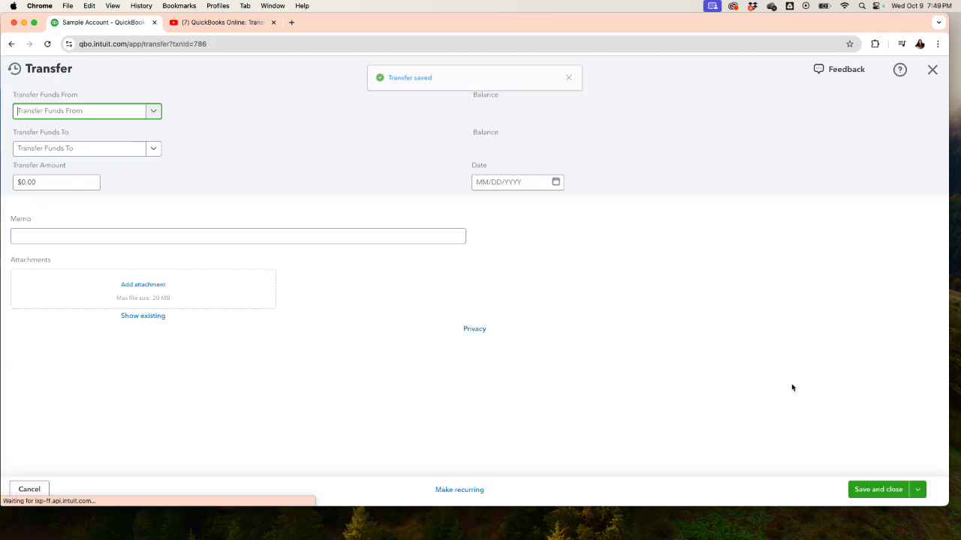
key(super+a)
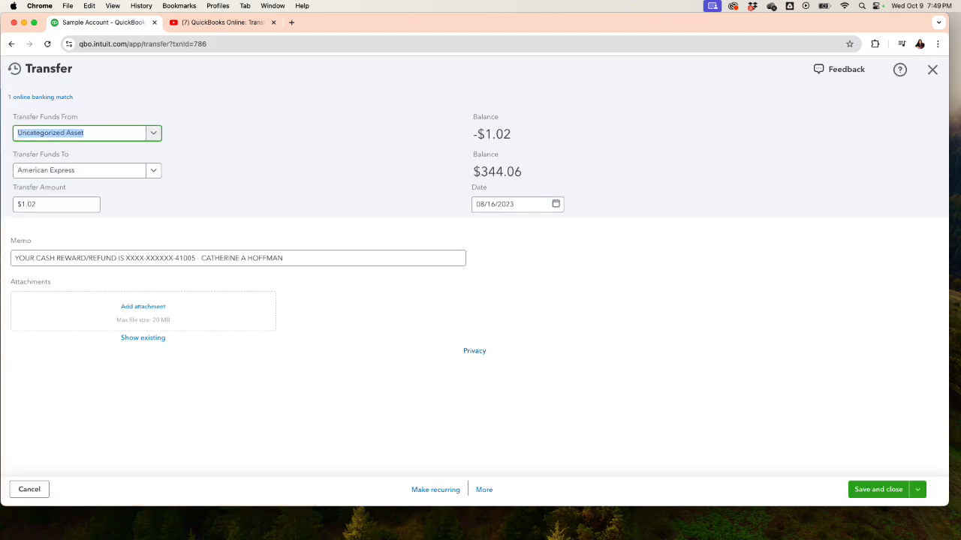
text(own)
key(BackSpace)
key(BackSpace)
key(BackSpace)
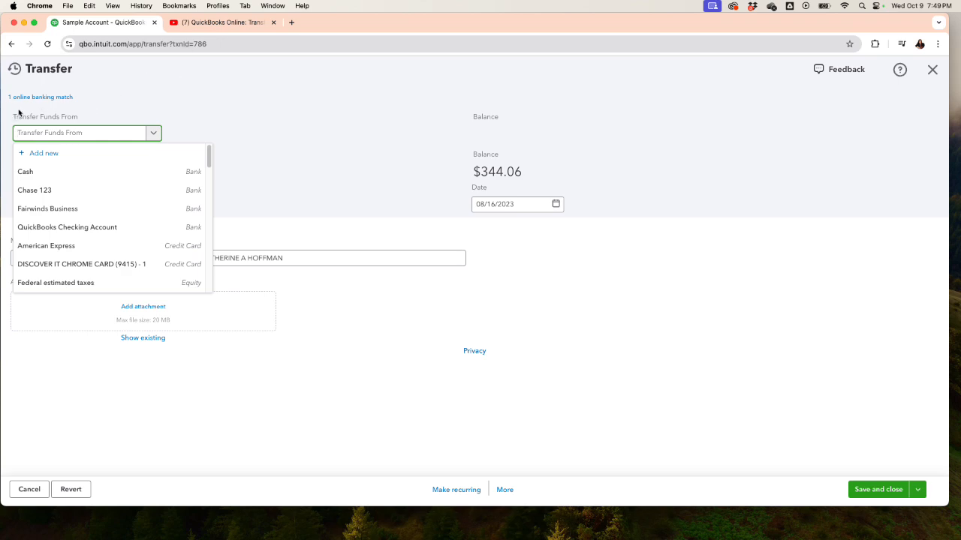
Unmatch the 08/16/2023 cash reward transfer of $1.02 from its bank entry and delete the transfer.
click(50, 96)
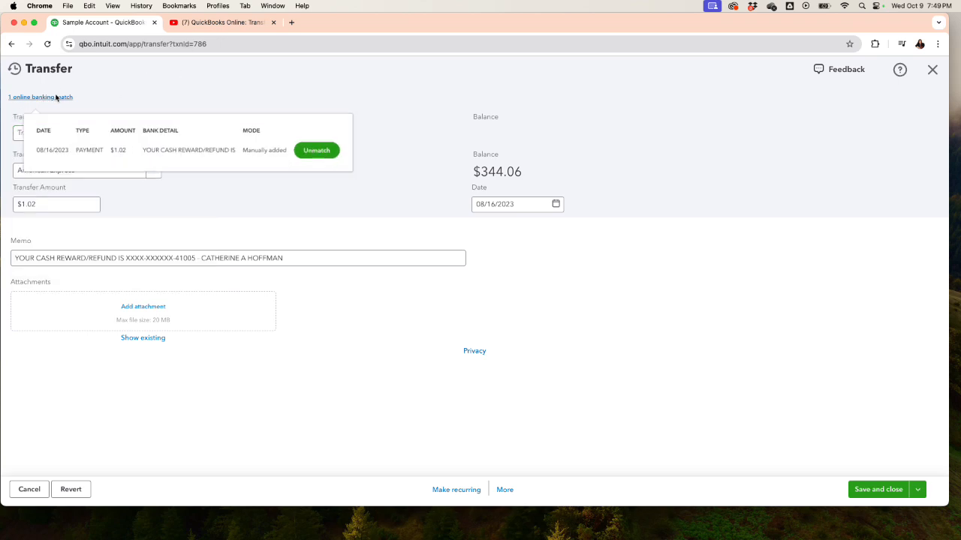
click(330, 151)
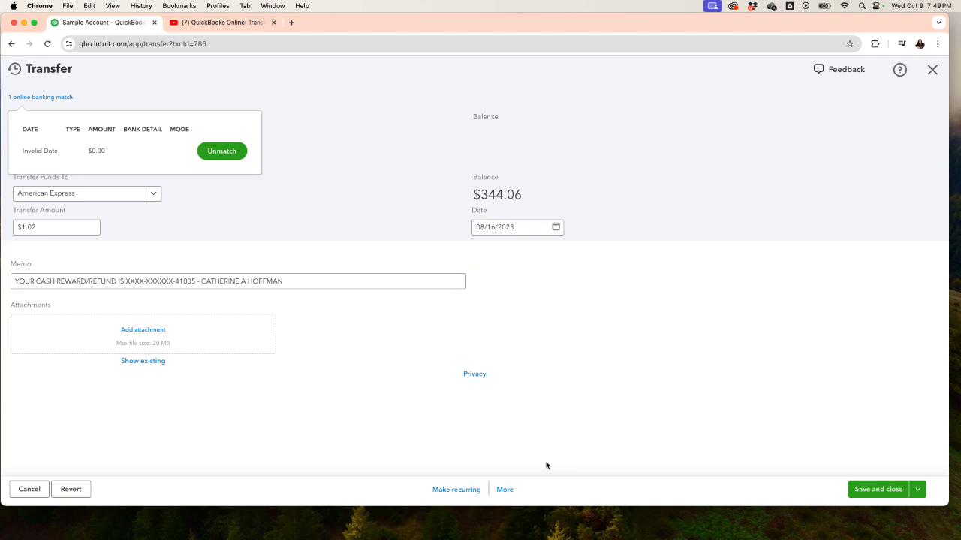
click(504, 489)
click(484, 428)
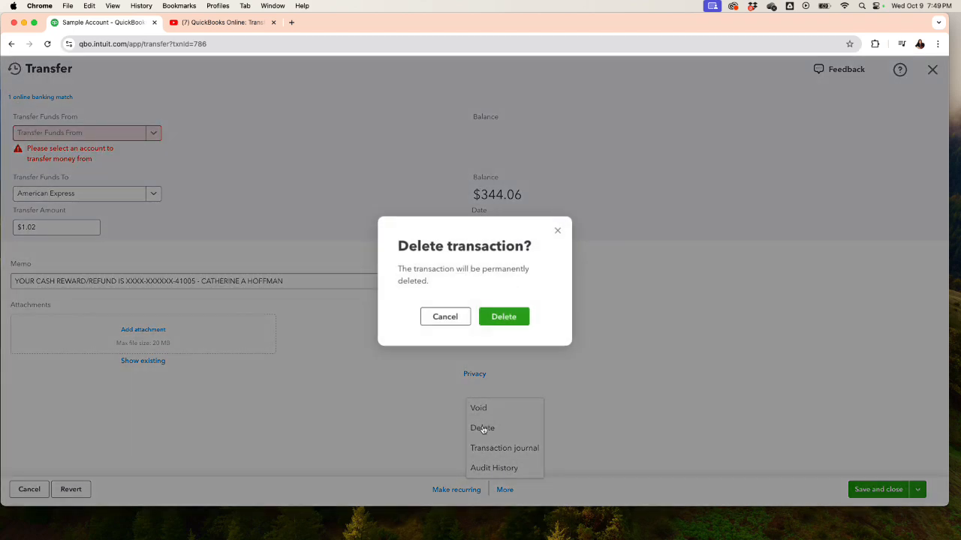
click(502, 316)
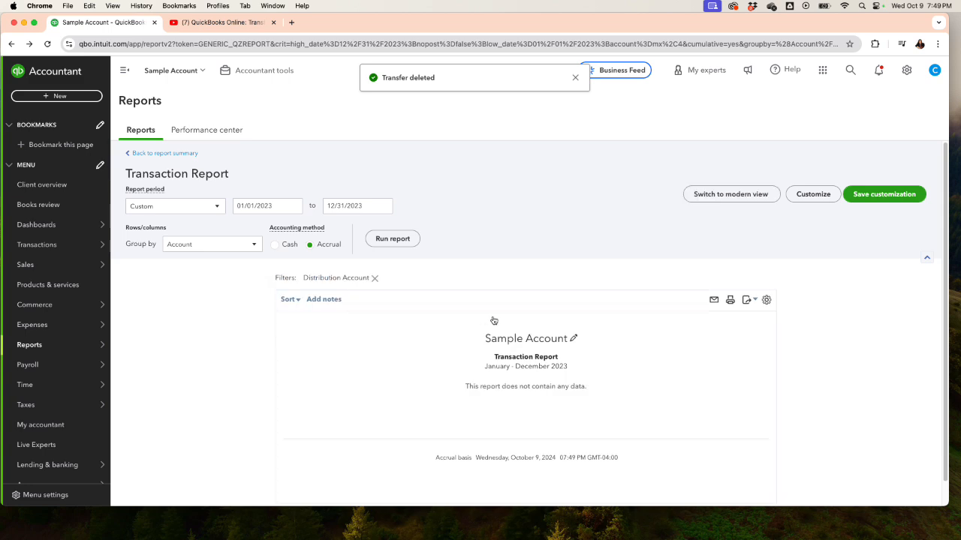
Open the bank transactions and show the Chase 123 account's entries for review.
mouse_move(49, 246)
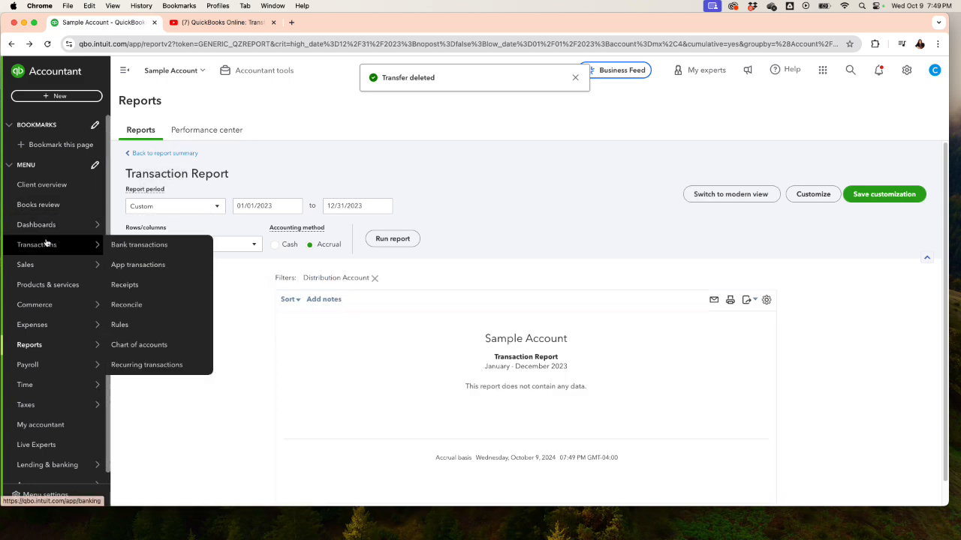
click(142, 247)
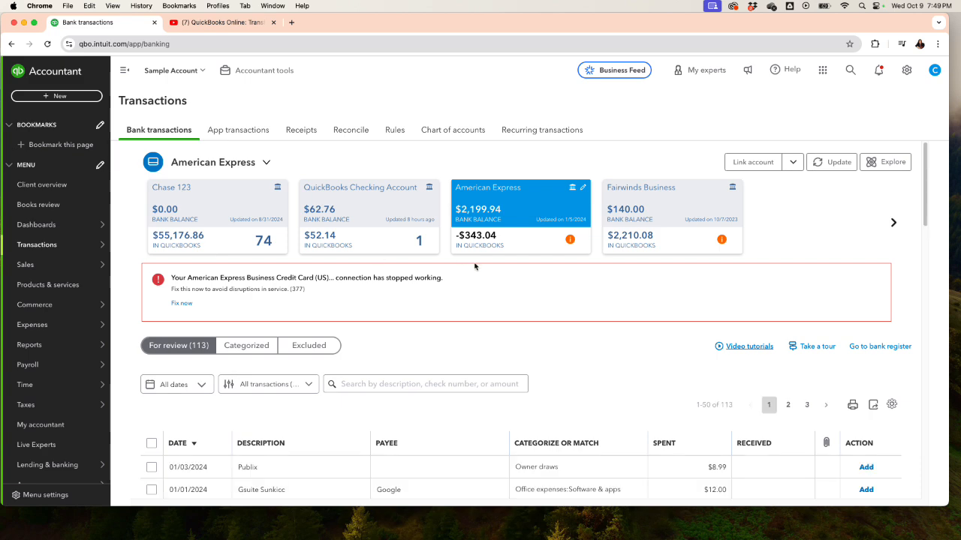
scroll(473, 275, down, 2)
scroll(473, 275, up, 2)
click(244, 210)
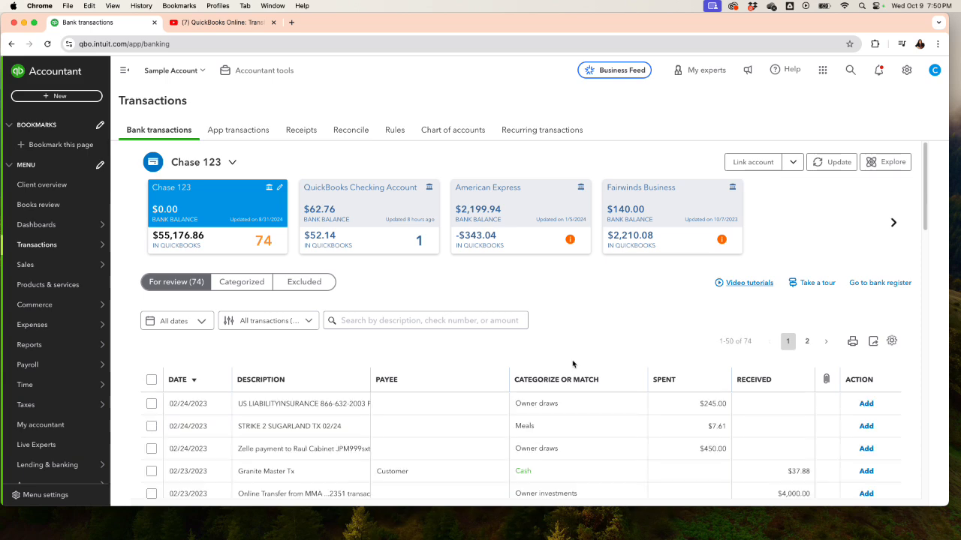
Open the 02/24/2023 Zelle payment of $450.00 in the review list and assign Vendor as its payee.
scroll(572, 364, down, 1)
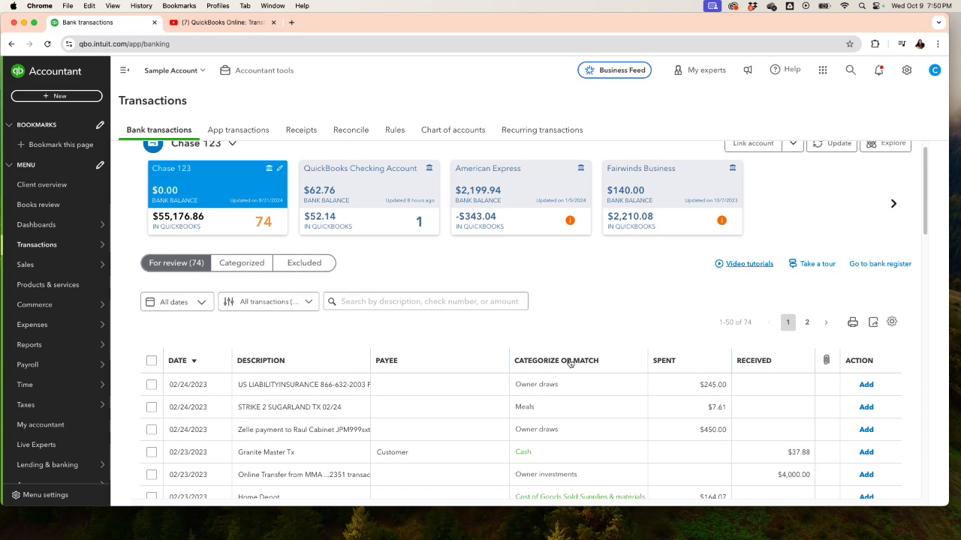
scroll(569, 364, down, 1)
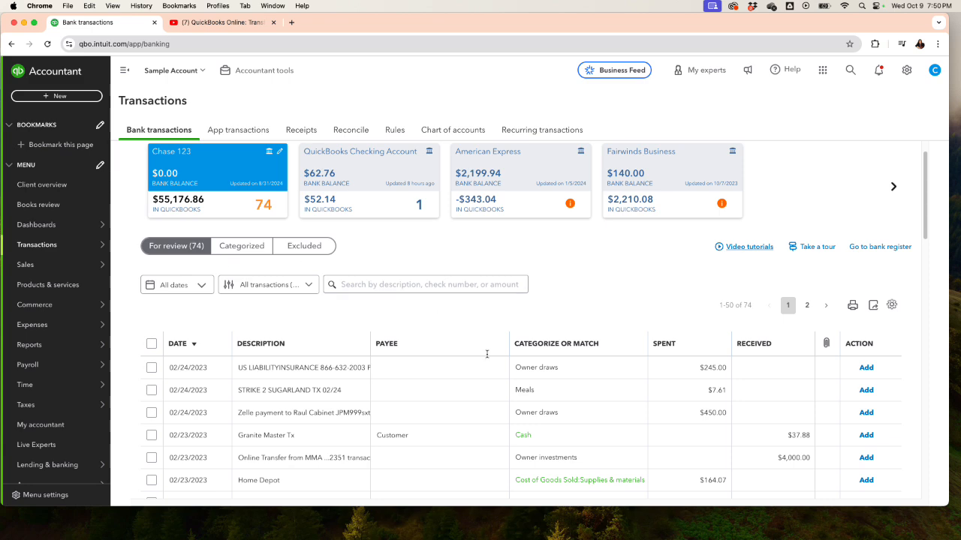
scroll(506, 369, down, 1)
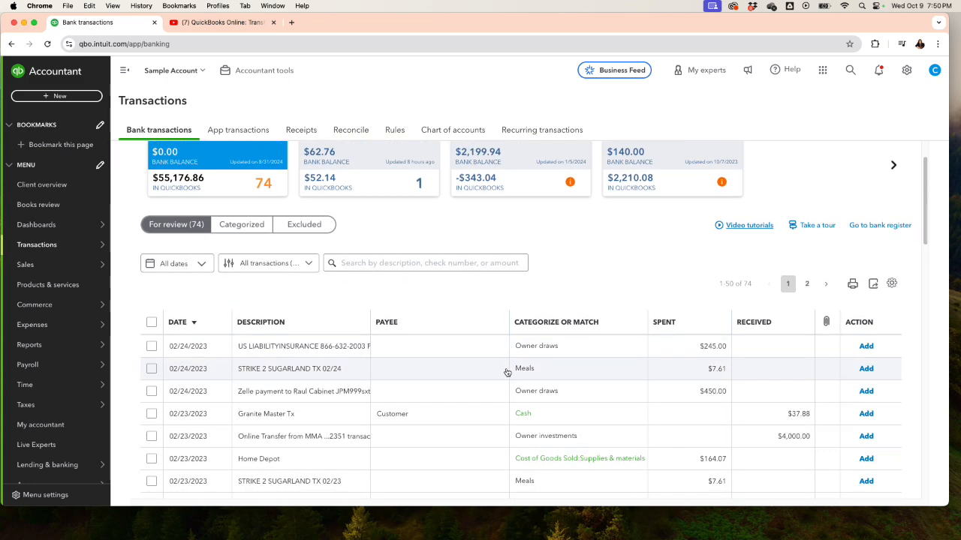
scroll(506, 372, down, 1)
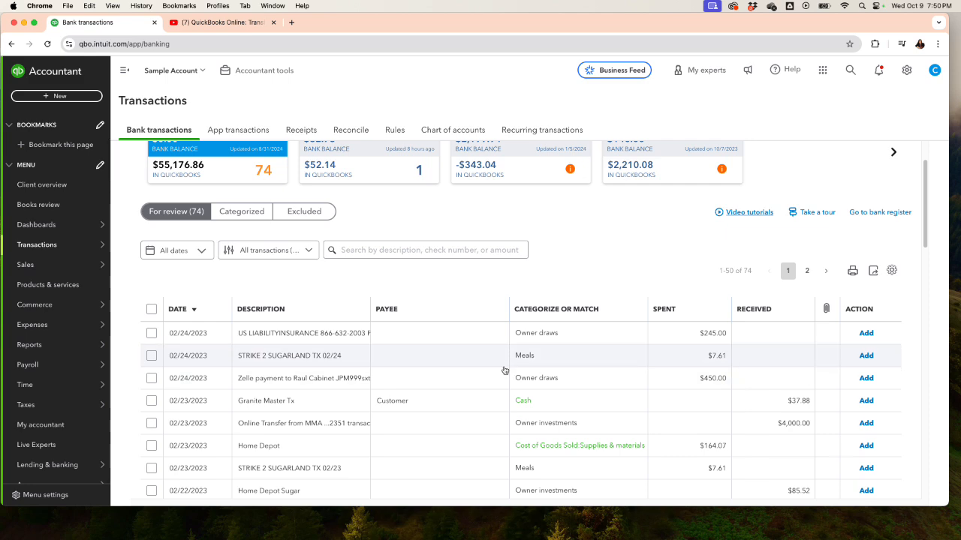
click(713, 387)
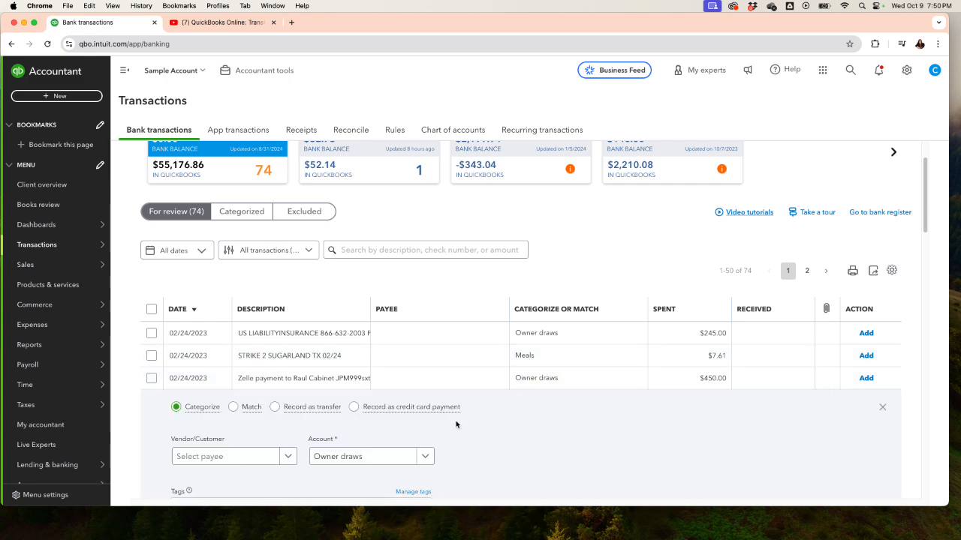
scroll(214, 424, down, 1)
click(223, 439)
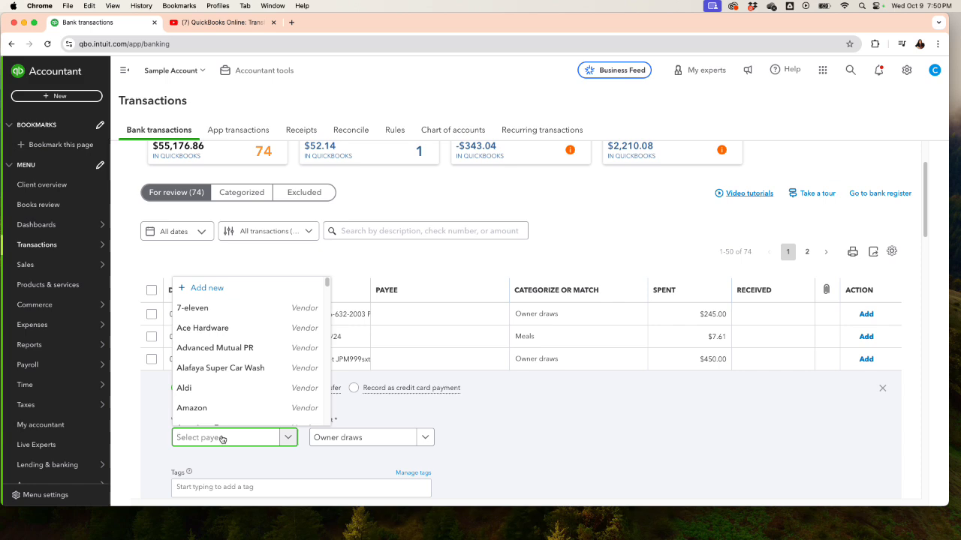
text(v)
key(BackSpace)
text(Vendor)
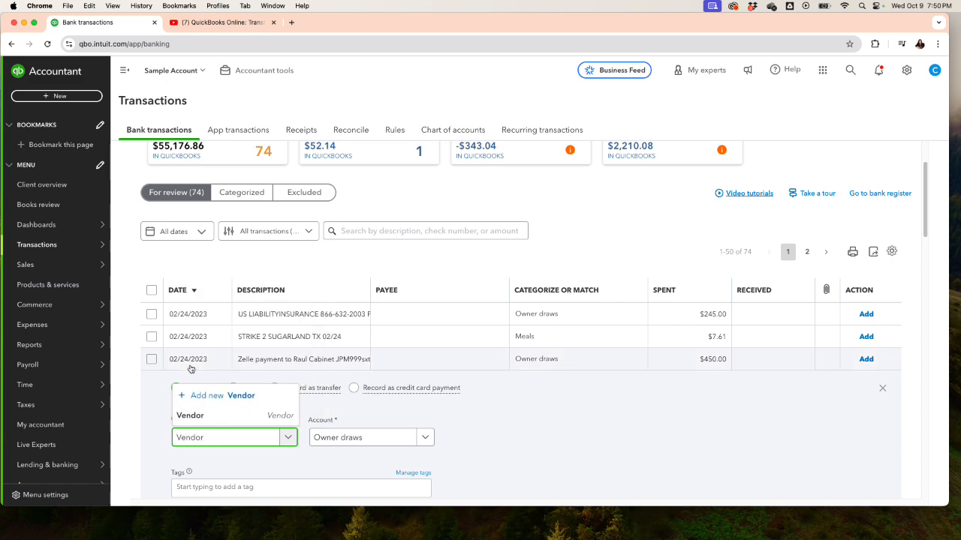
click(190, 415)
Categorize the $450.00 Zelle payment as Contract labor and add it to the books.
click(358, 440)
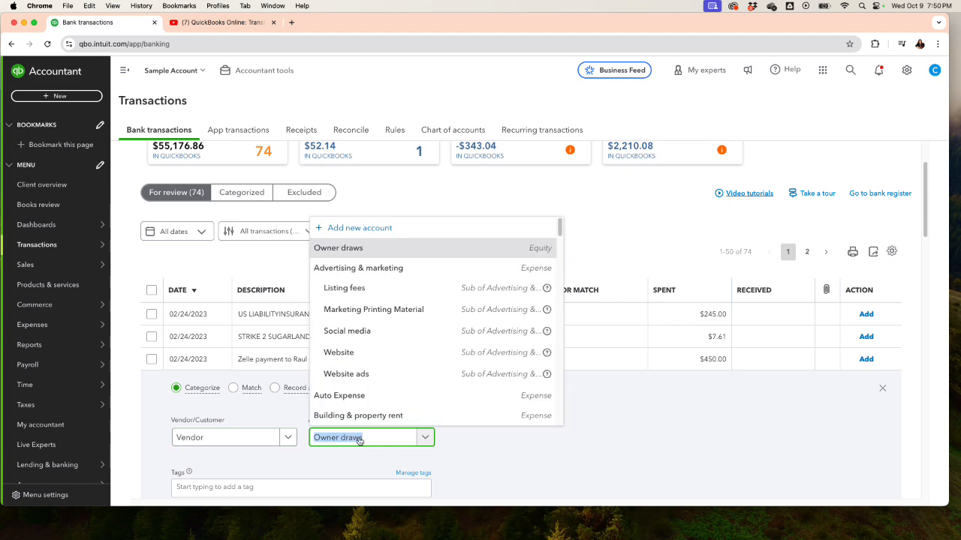
key(BackSpace)
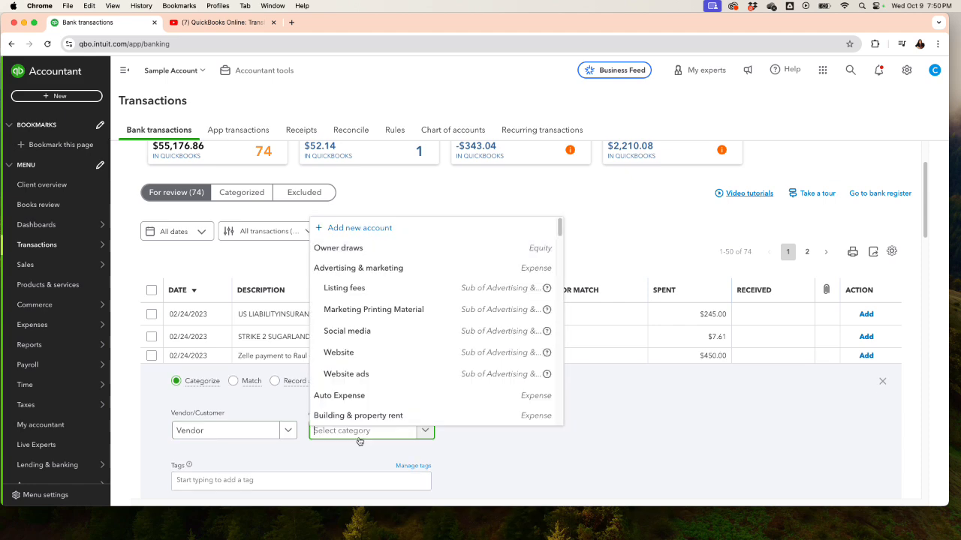
text(contra)
click(359, 393)
scroll(712, 389, down, 2)
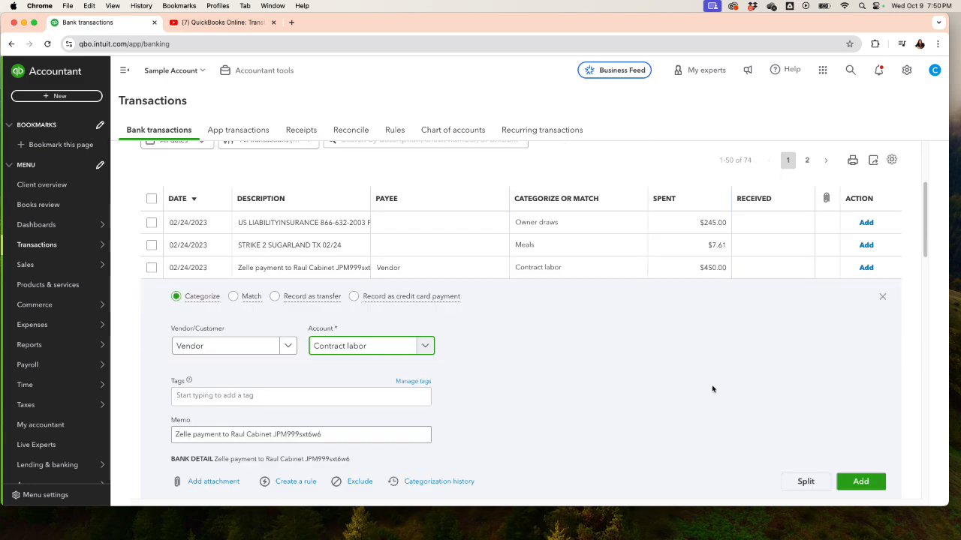
scroll(712, 389, down, 2)
click(861, 388)
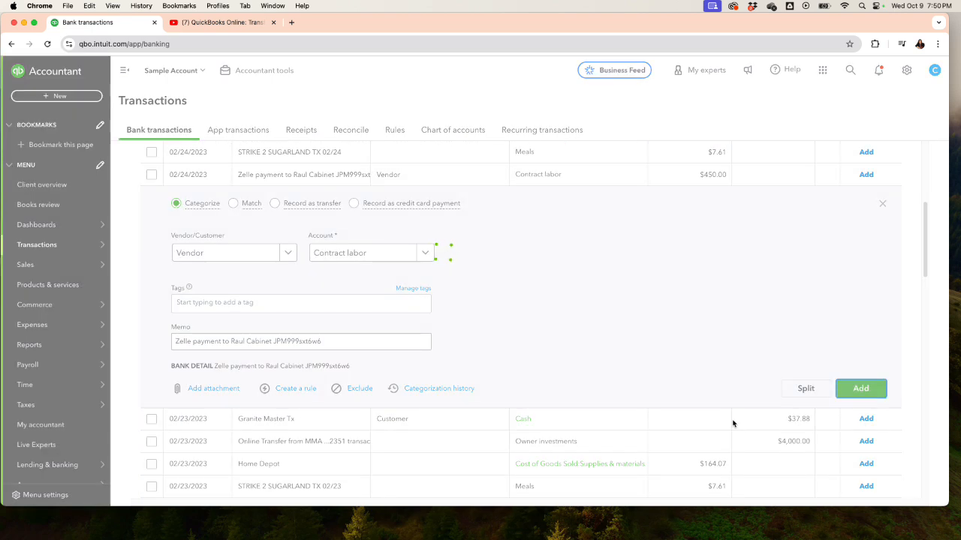
Open the 02/24/2023 US LIABILITYINSURANCE entry of $245.00 and create "US insurance" as its new payee.
scroll(732, 422, up, 2)
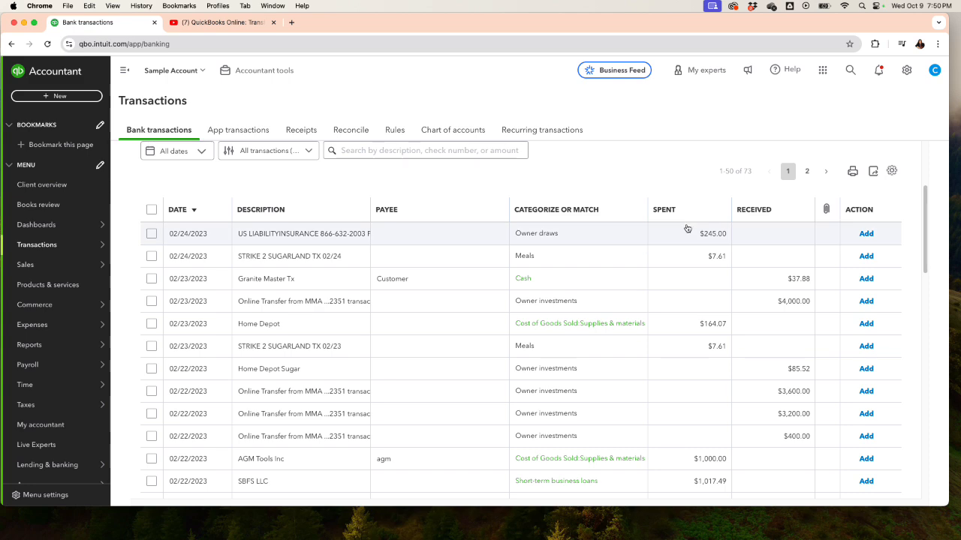
click(714, 234)
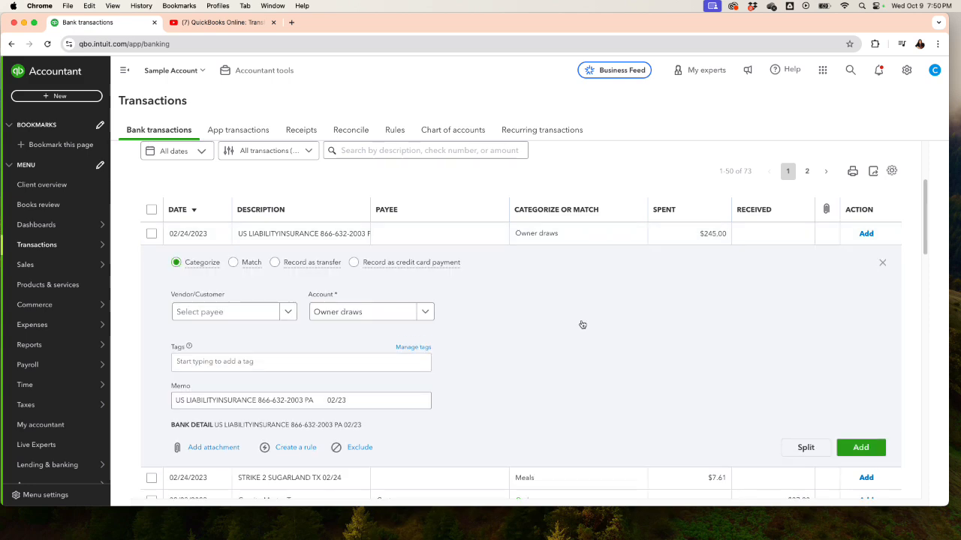
click(249, 312)
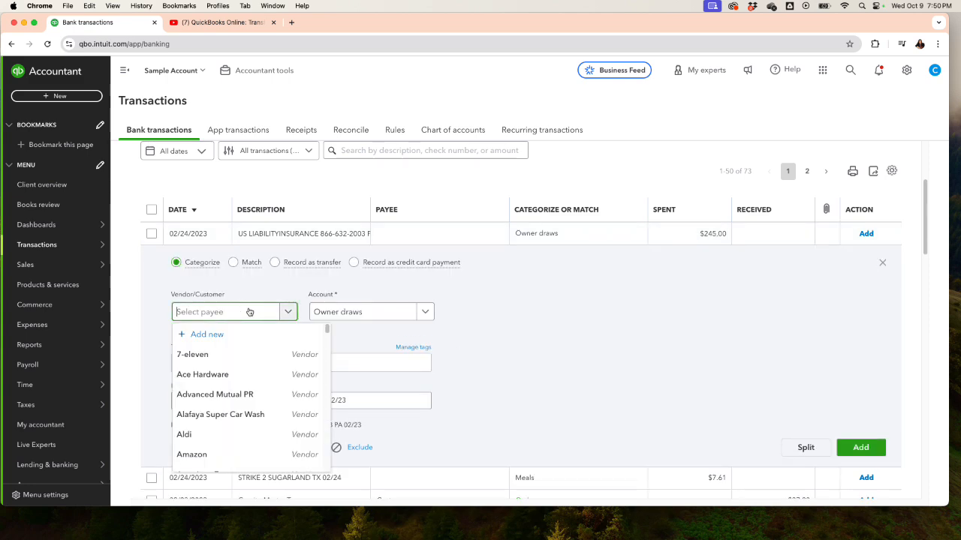
text(Liabity)
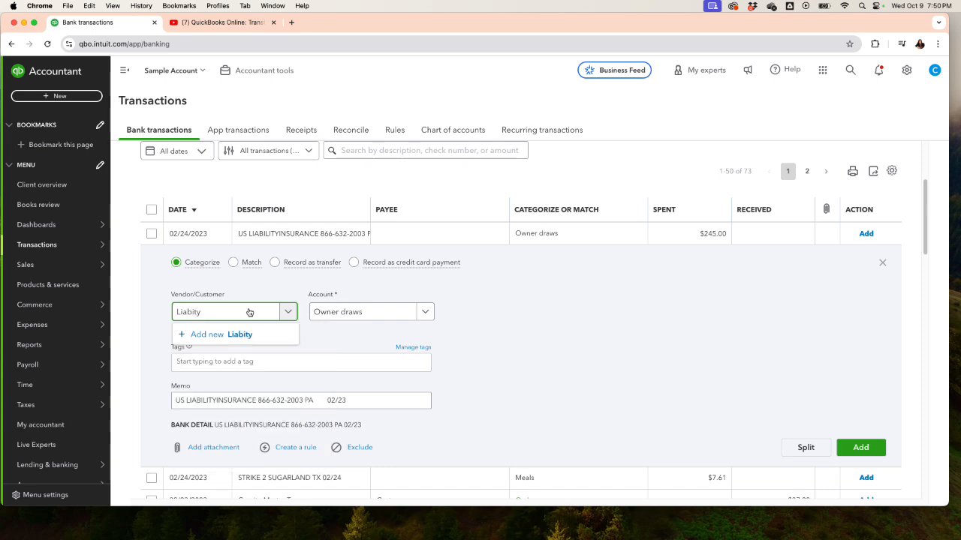
key(BackSpace)
key(BackSpace)
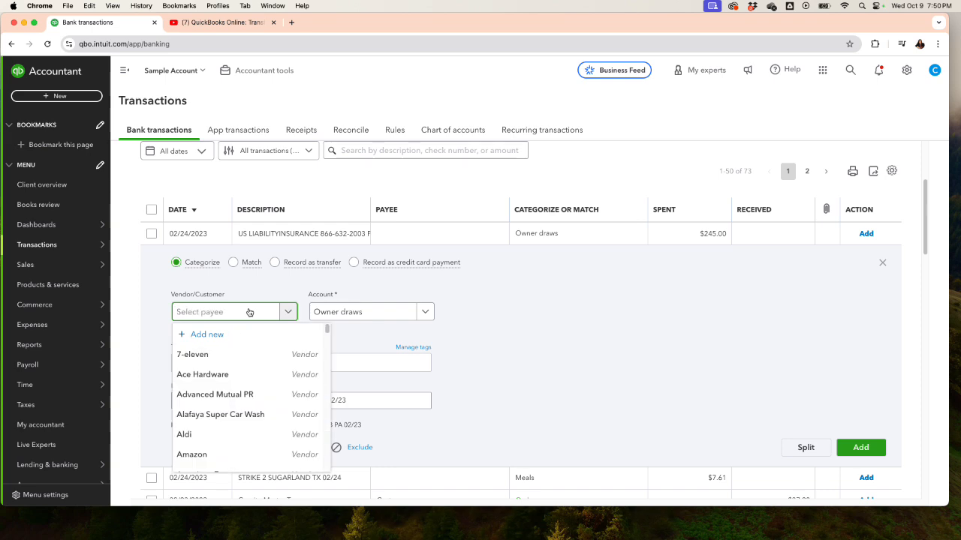
text(US insurance)
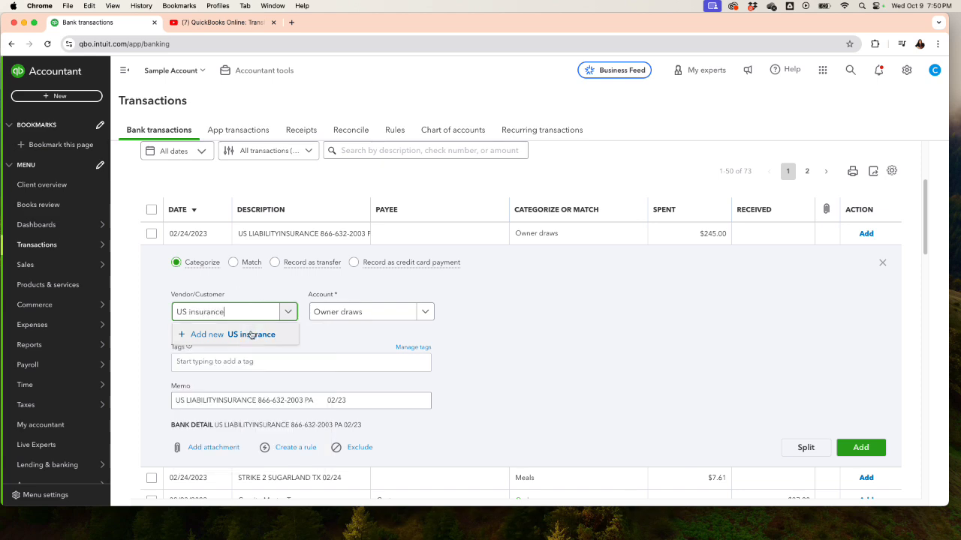
click(251, 335)
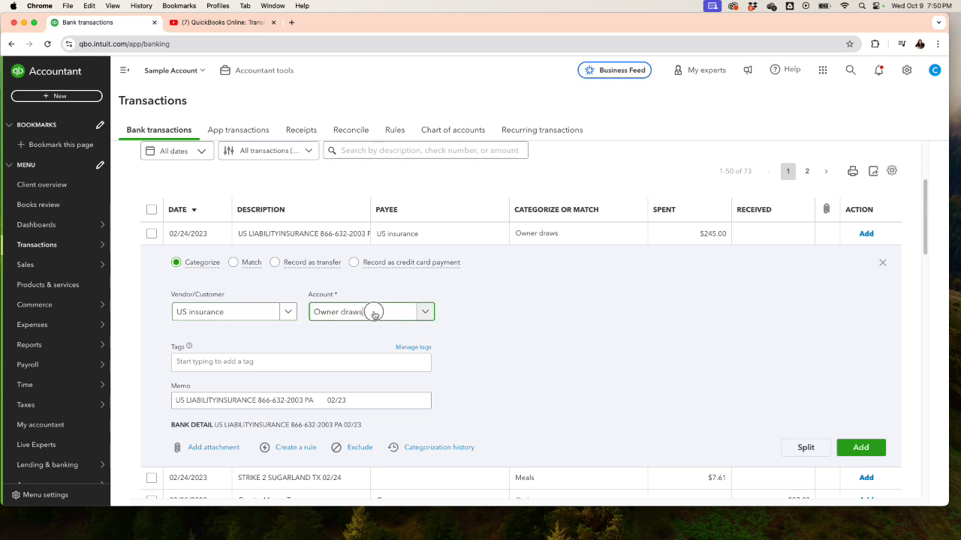
Categorize the $245.00 liability insurance entry under the Insurance expense account and add it to the books.
click(374, 311)
text(insura)
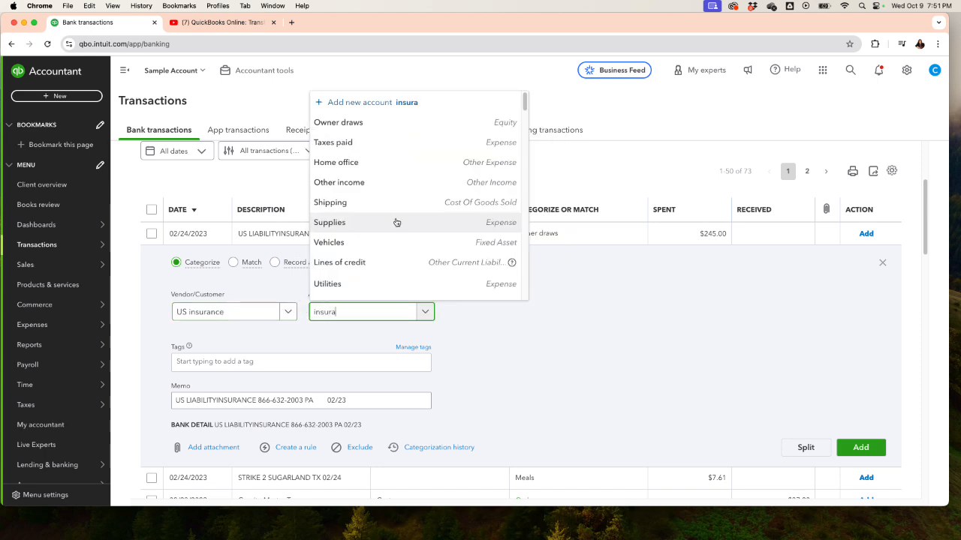
text(nce)
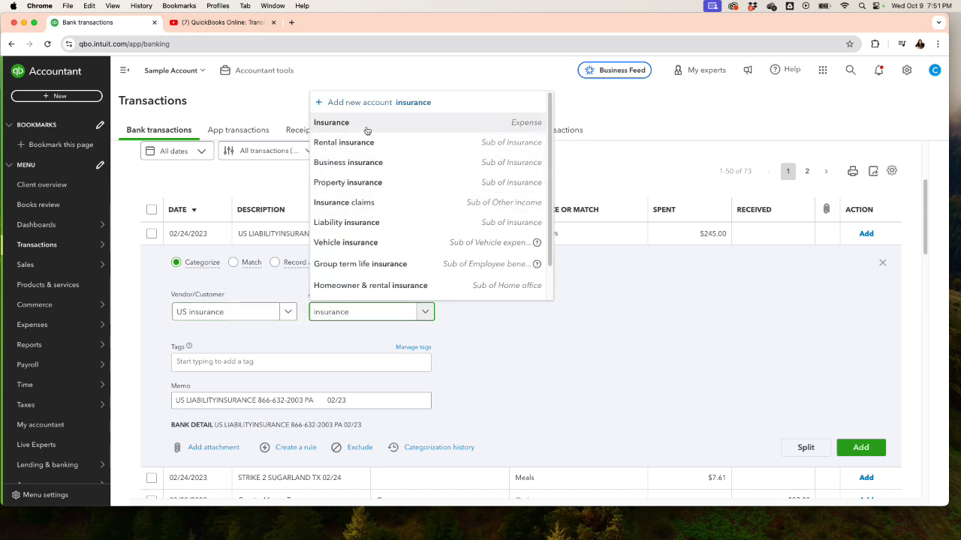
click(366, 129)
click(874, 447)
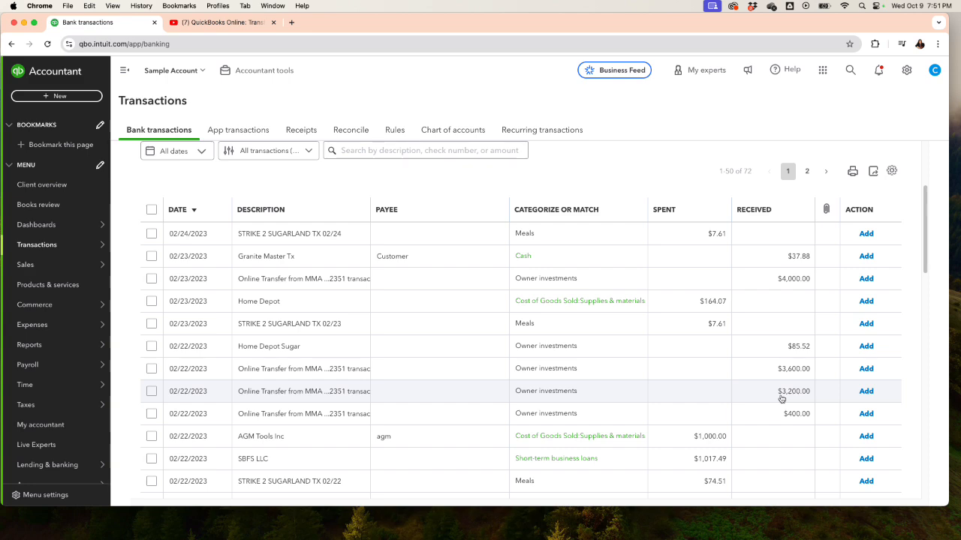
Switch to the American Express account's entries for review and sort them by date, oldest first.
scroll(293, 376, up, 1)
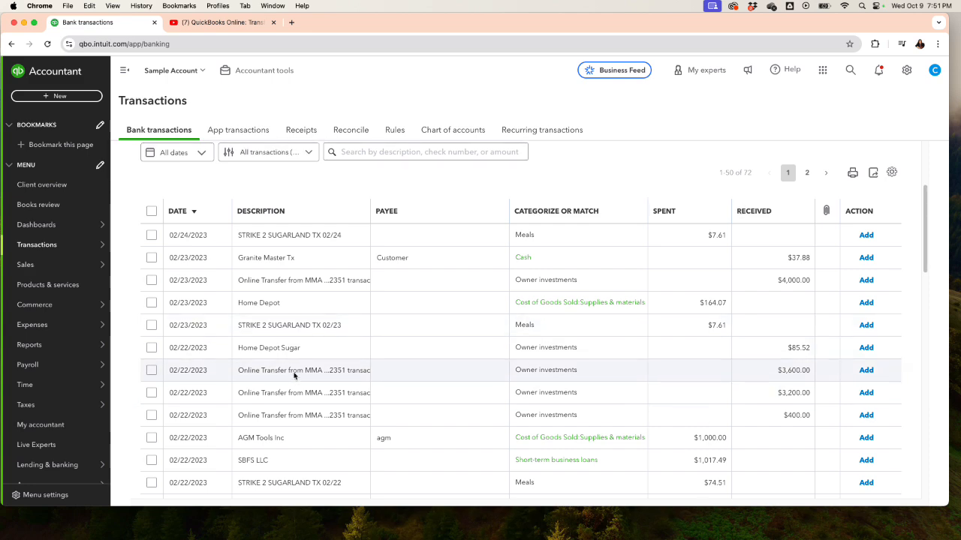
scroll(293, 376, up, 5)
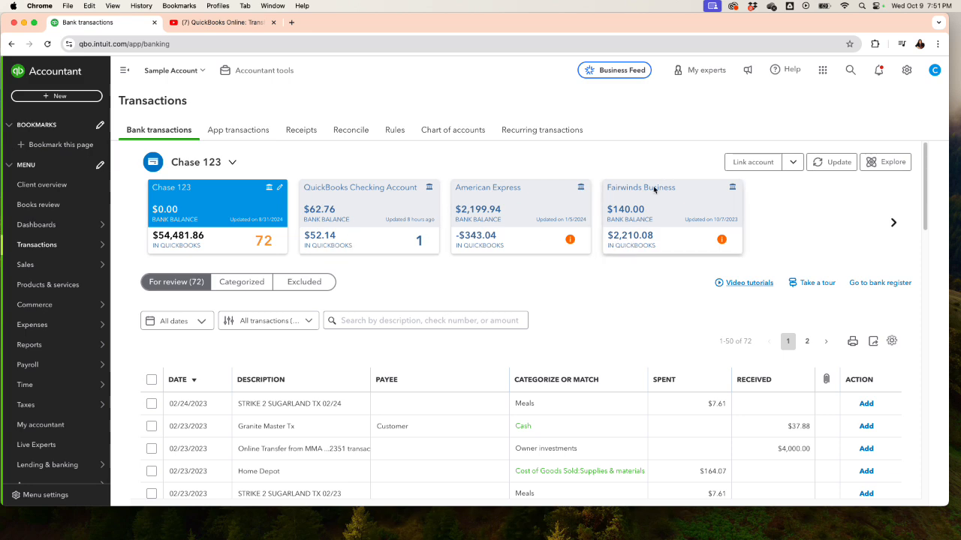
click(518, 228)
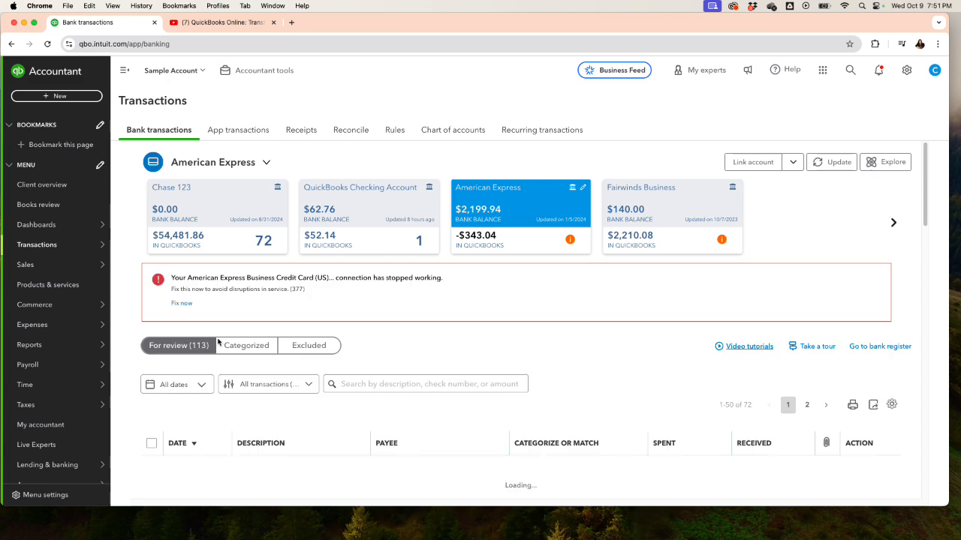
scroll(248, 379, down, 2)
scroll(271, 365, down, 2)
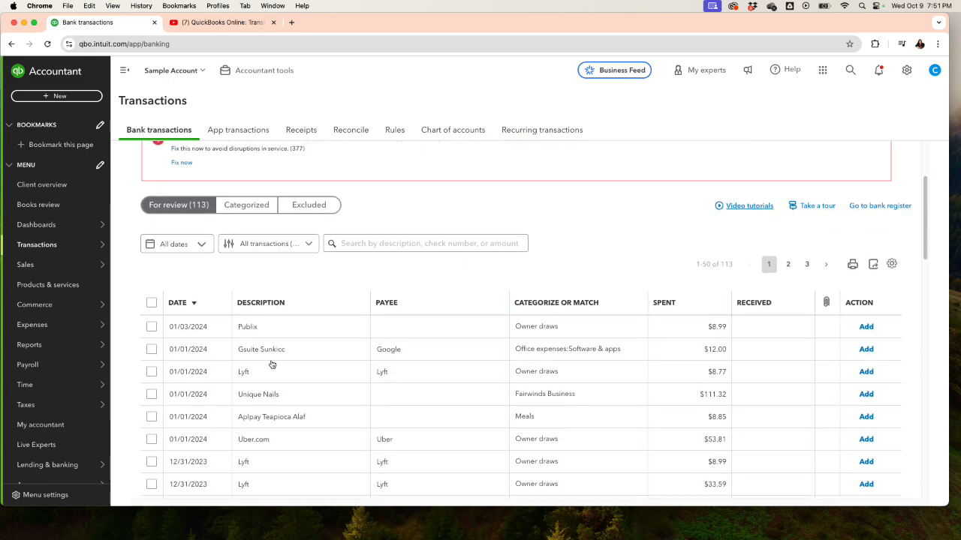
click(195, 304)
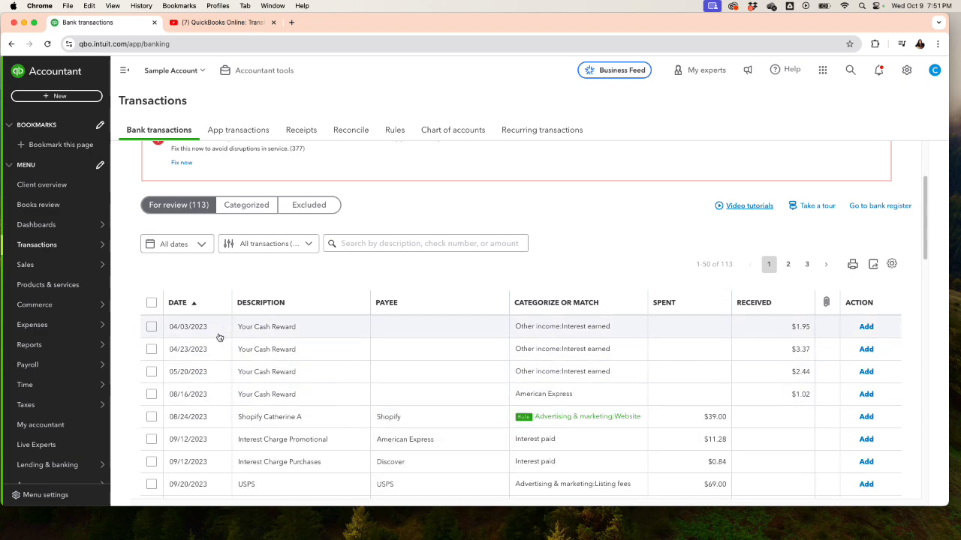
Select the four 2023 cash reward entries dated 04/03, 04/23, 05/20 and 08/16 and open them for batch editing.
click(151, 327)
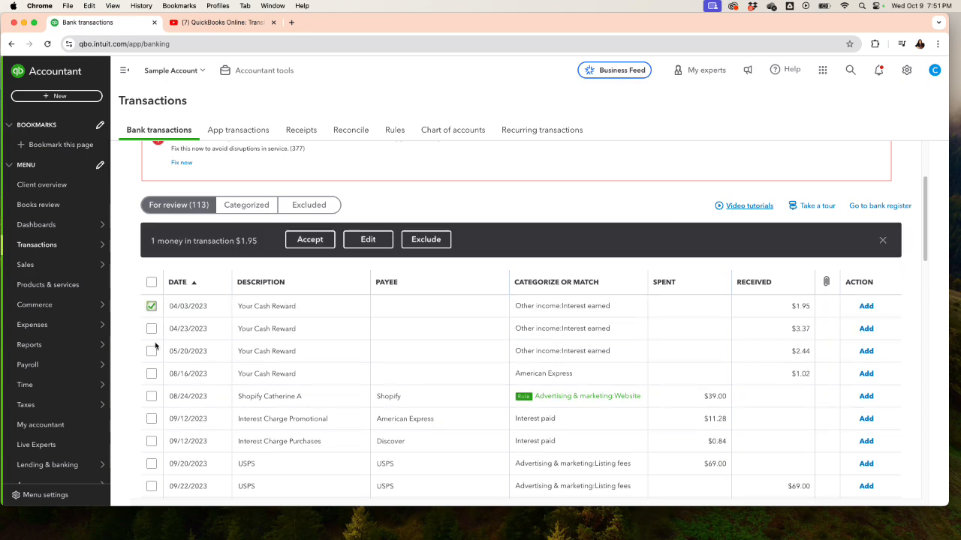
click(151, 329)
click(151, 352)
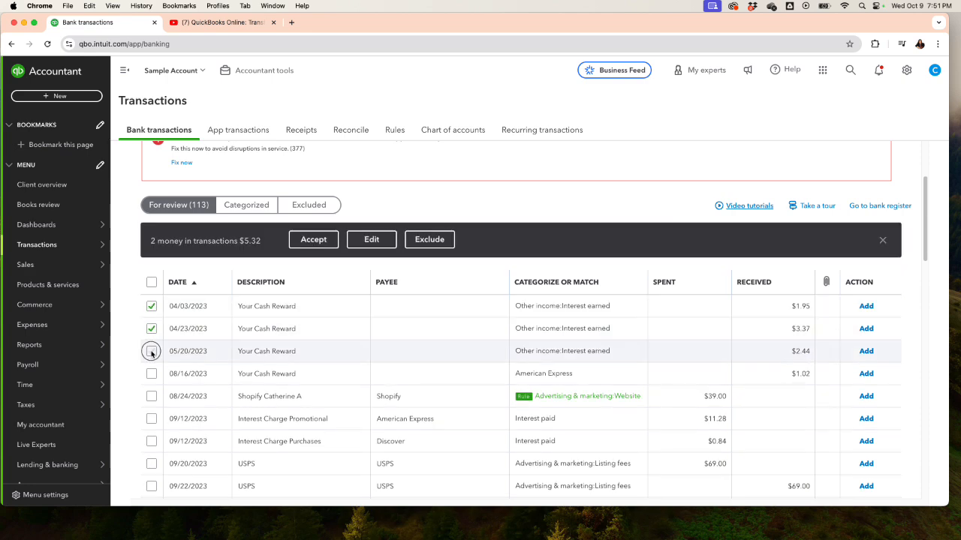
click(151, 373)
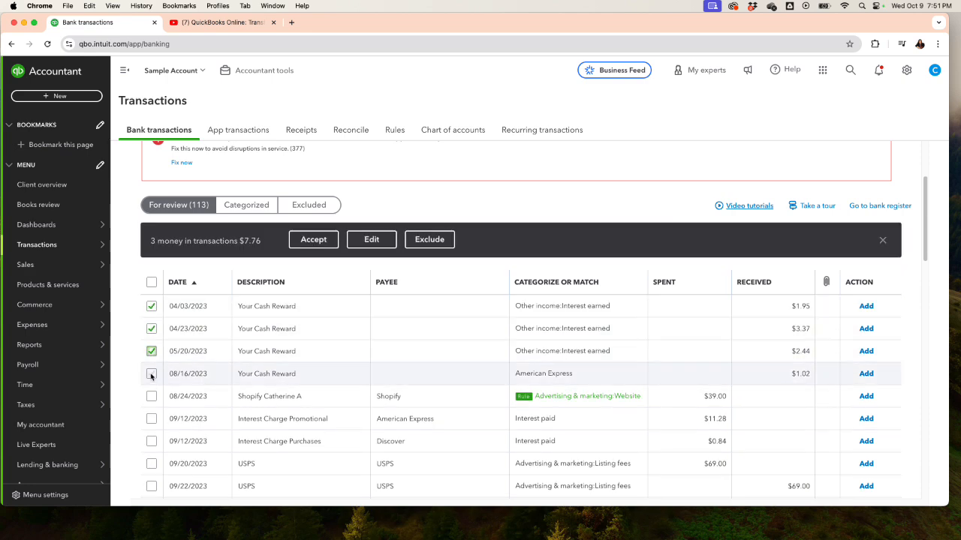
click(372, 240)
Set the selected cash rewards' transaction type to Credit Card Credit and create Amex as their new customer payee.
click(369, 233)
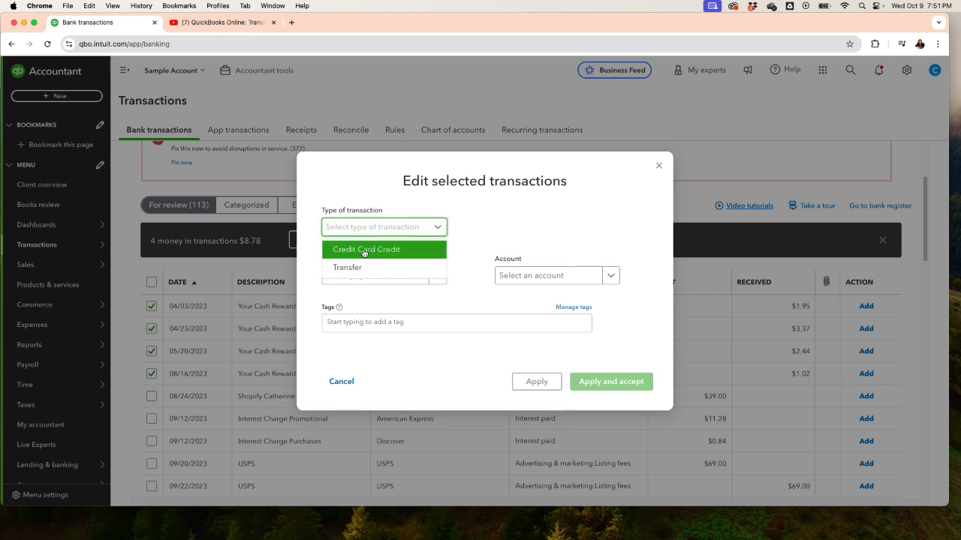
click(364, 252)
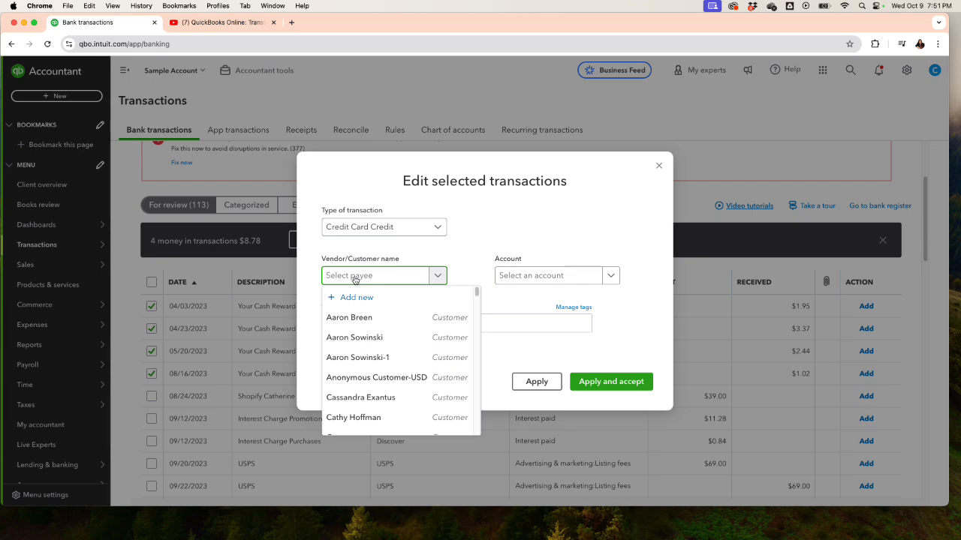
text(Amex)
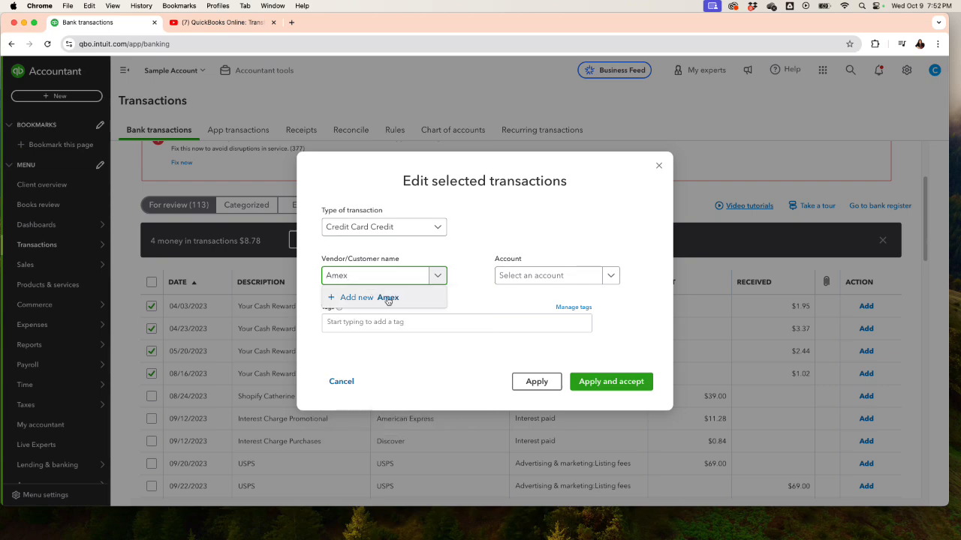
click(386, 298)
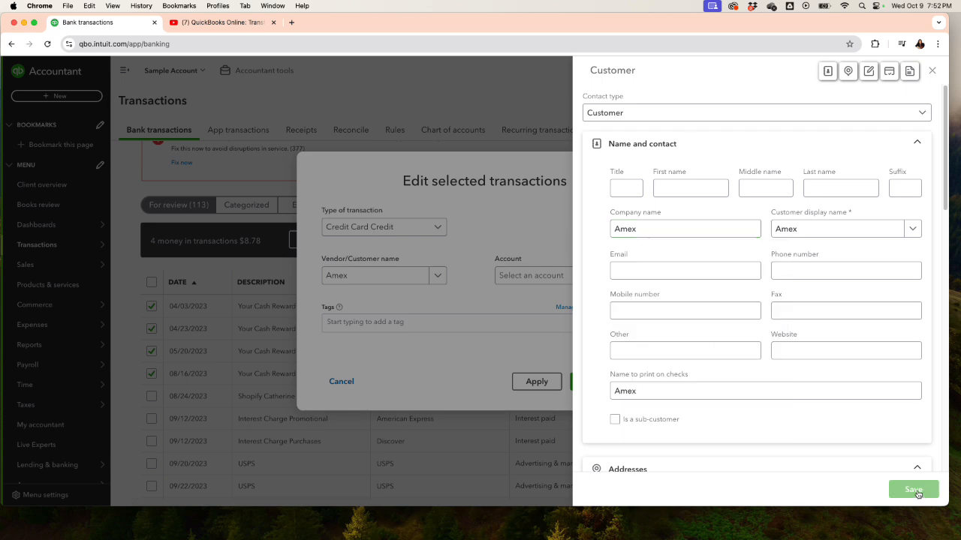
Assign the selected cash rewards to the Credit card rewards account under Other income, and apply and accept the batch changes.
click(550, 276)
click(548, 275)
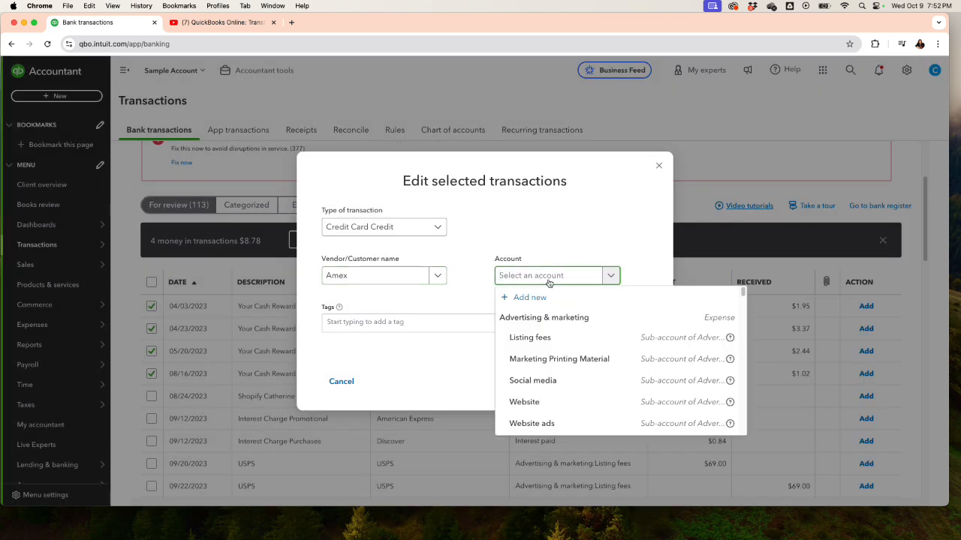
text(Cre)
key(BackSpace)
key(BackSpace)
key(BackSpace)
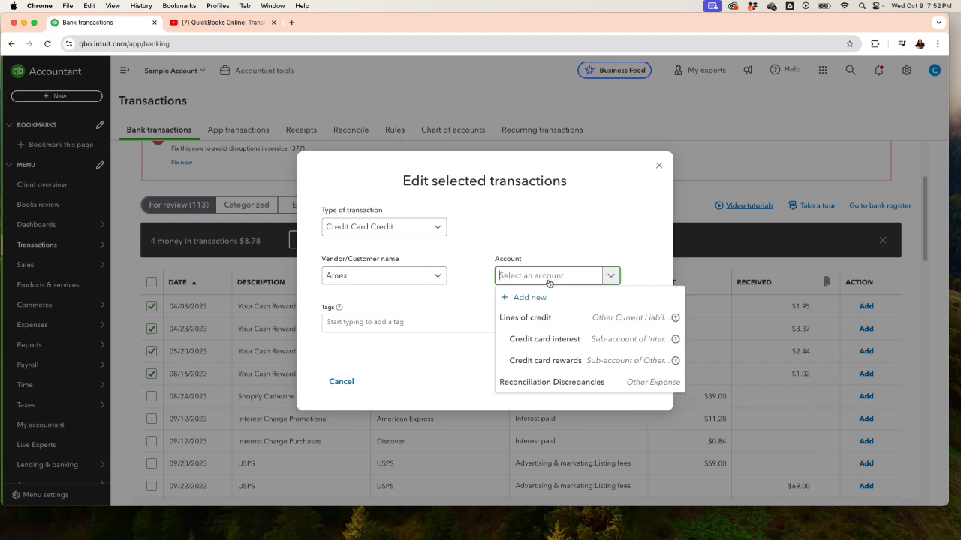
text(re)
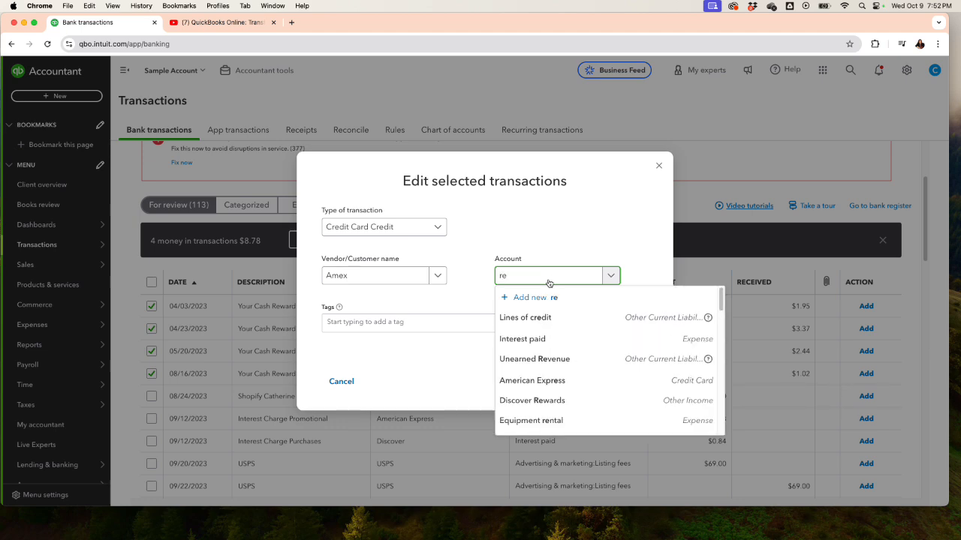
text(wa)
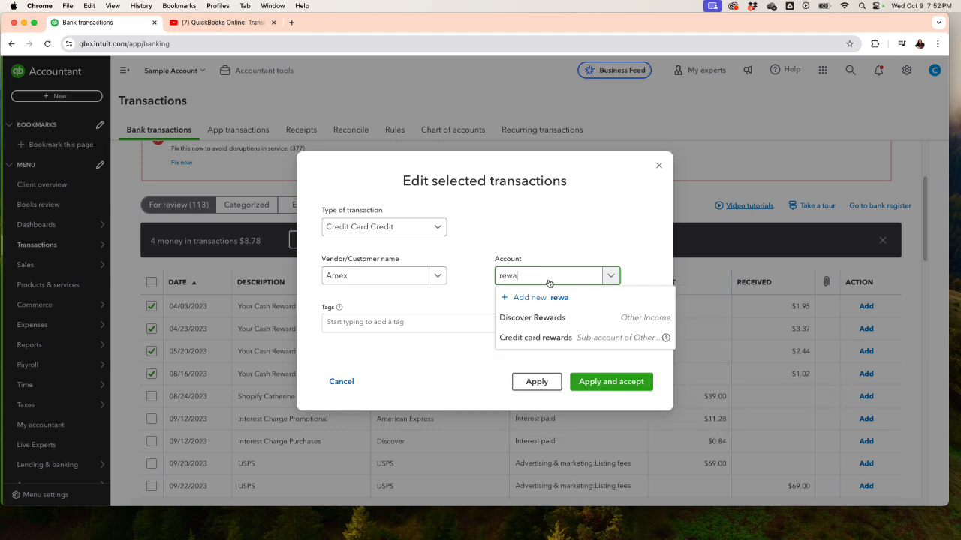
click(544, 337)
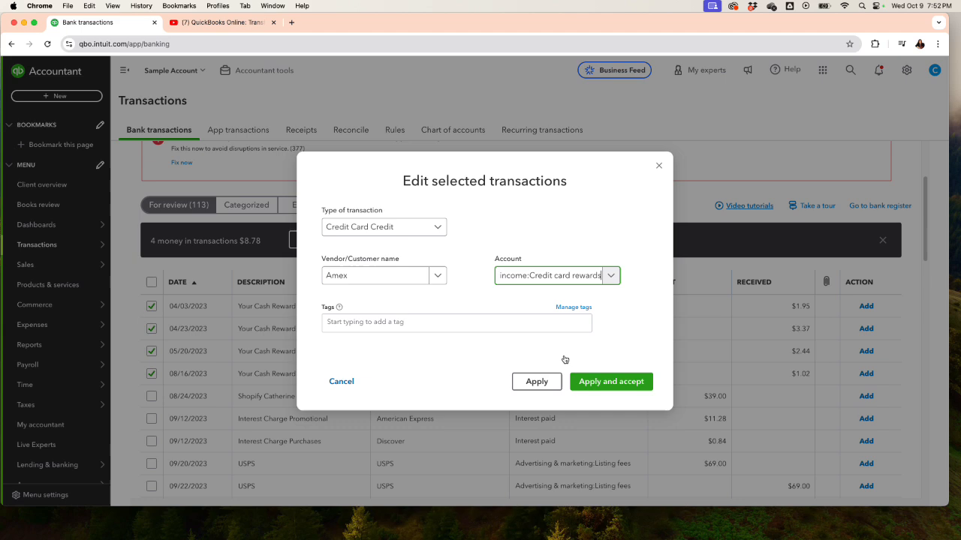
click(629, 388)
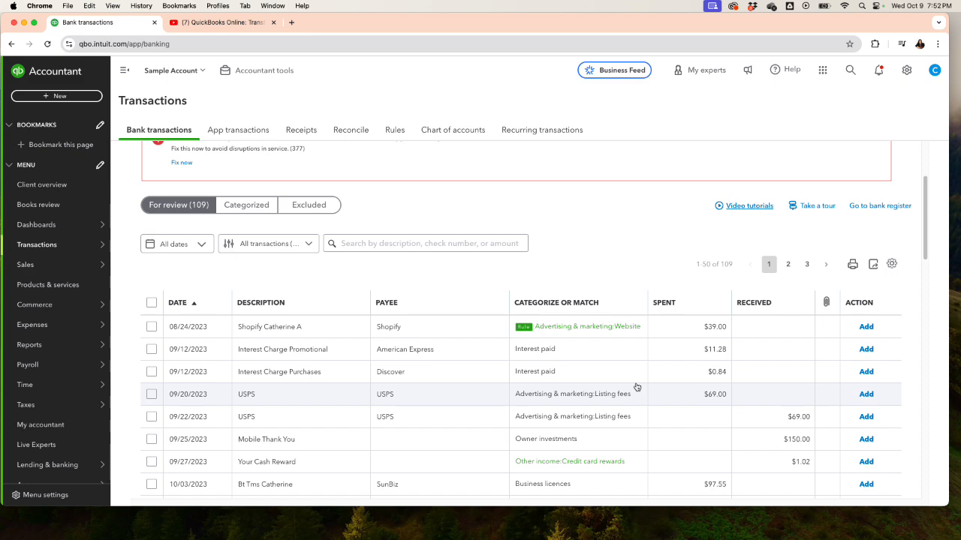
Add the $39.00 Shopify, $11.28 and $0.84 interest charge, and 09/20/2023 $69.00 USPS entries with their suggested categories.
click(866, 329)
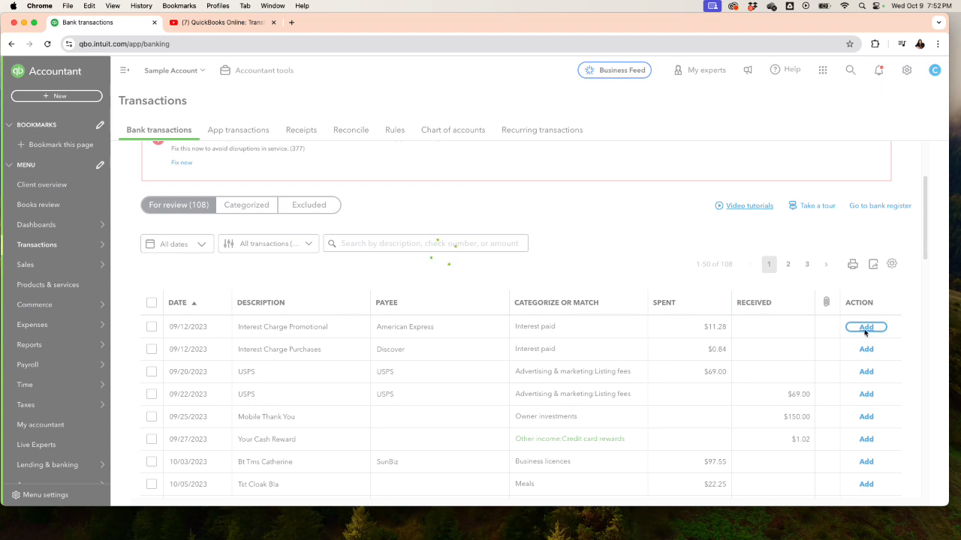
scroll(860, 336, down, 3)
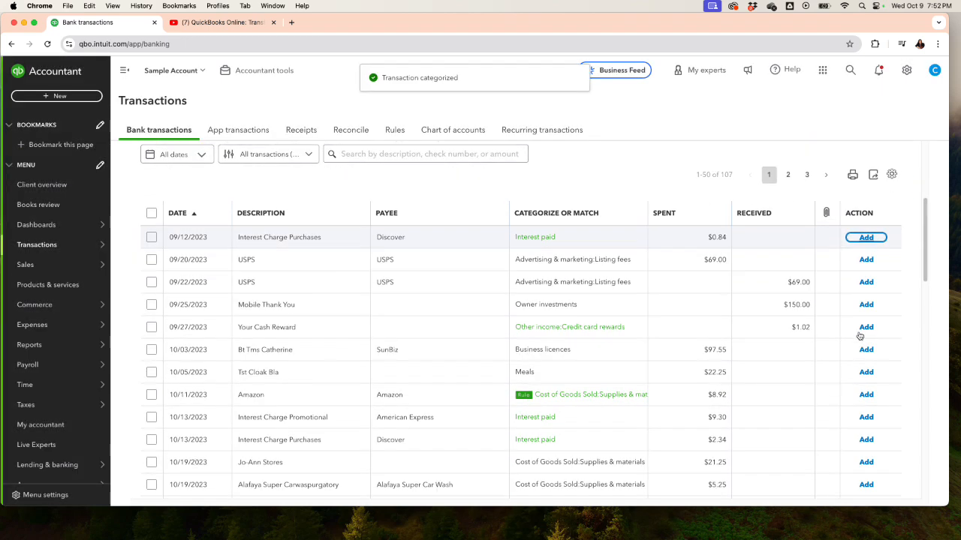
scroll(860, 335, up, 1)
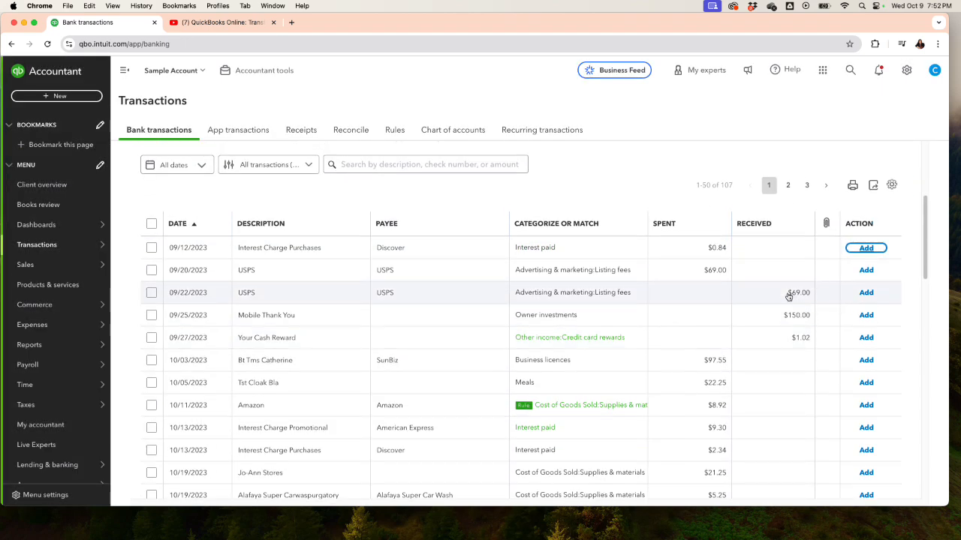
click(866, 249)
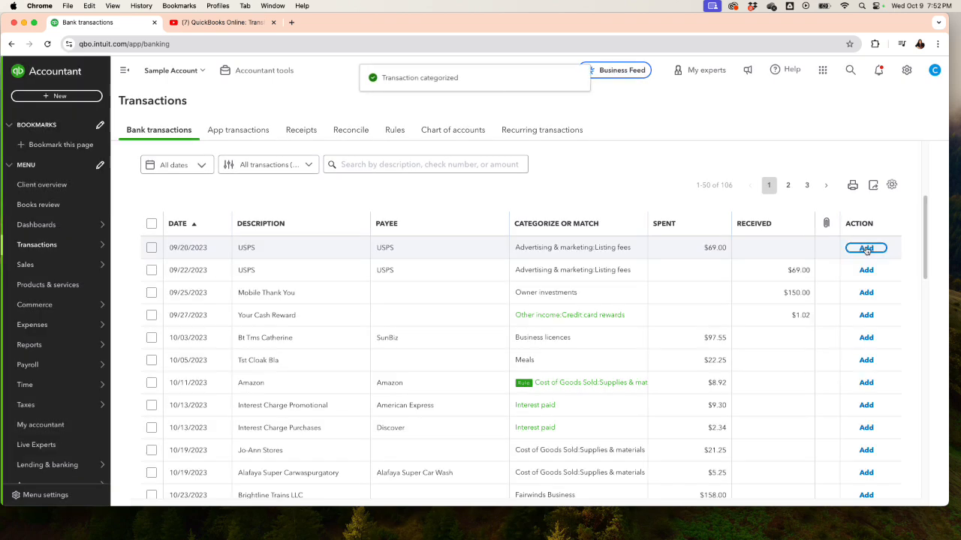
click(866, 249)
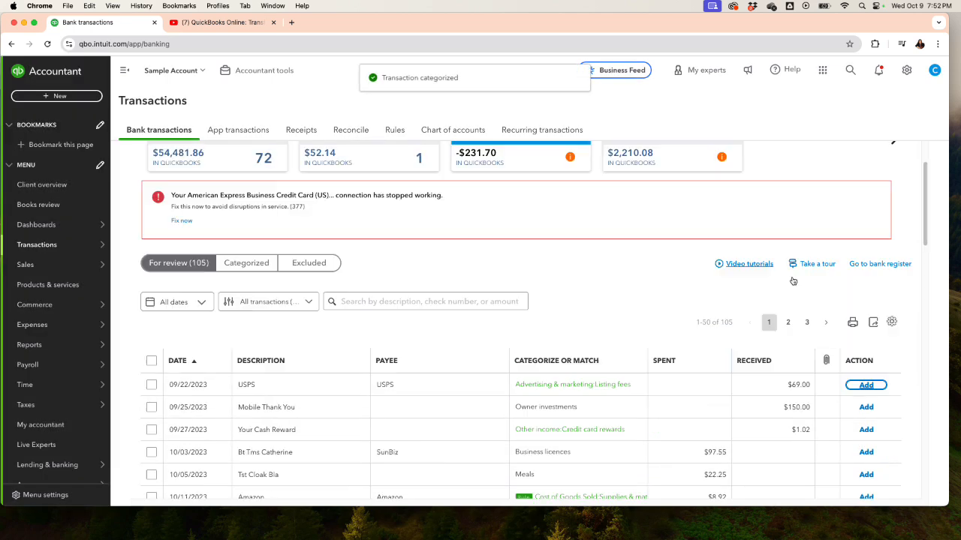
Review the American Express credit card register and return to the chart of accounts.
click(858, 308)
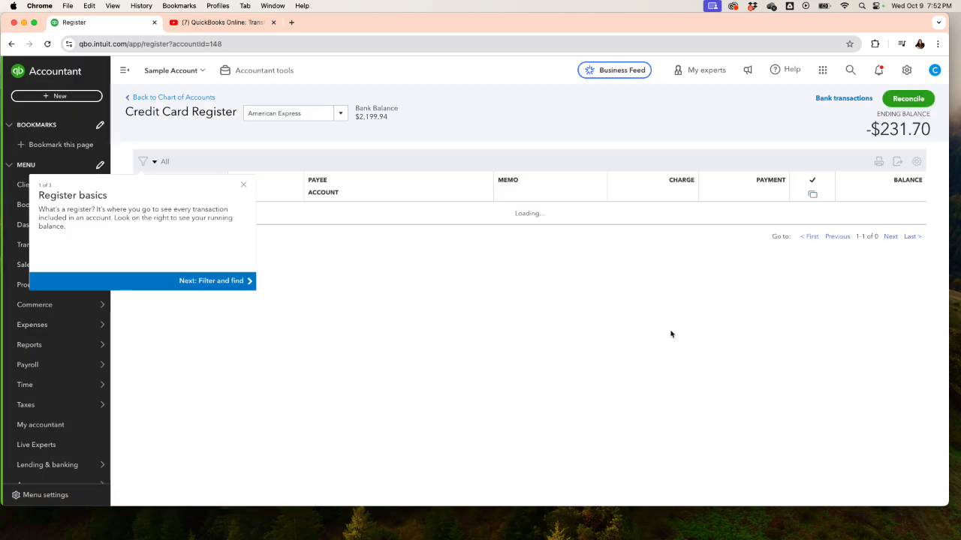
click(243, 215)
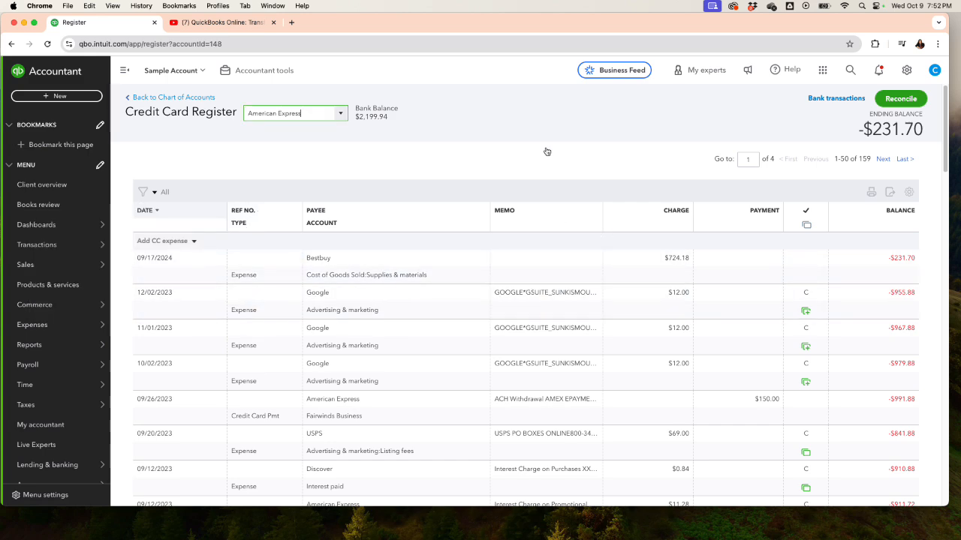
click(183, 99)
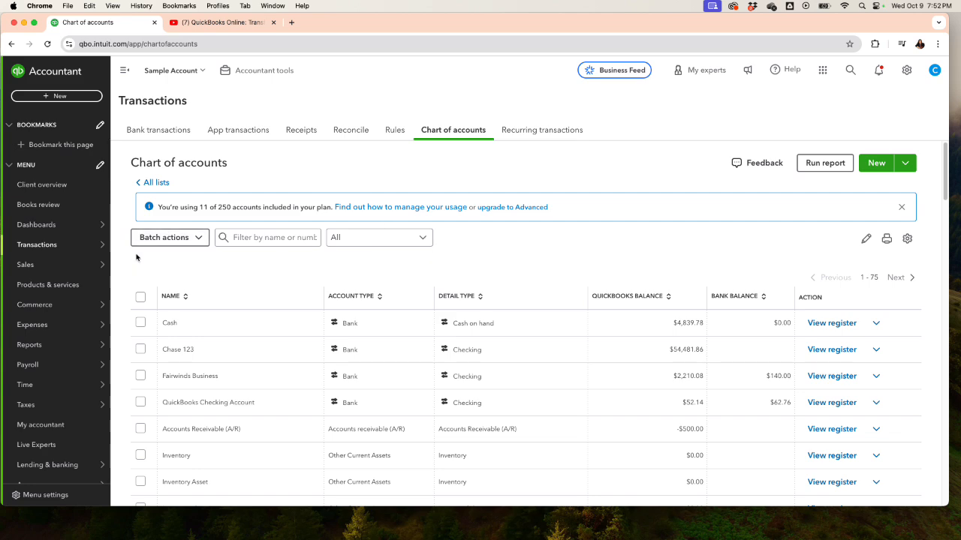
Check the accounts' banking activity and reconciliation dates in the client overview, and open the Cash account's register.
click(48, 204)
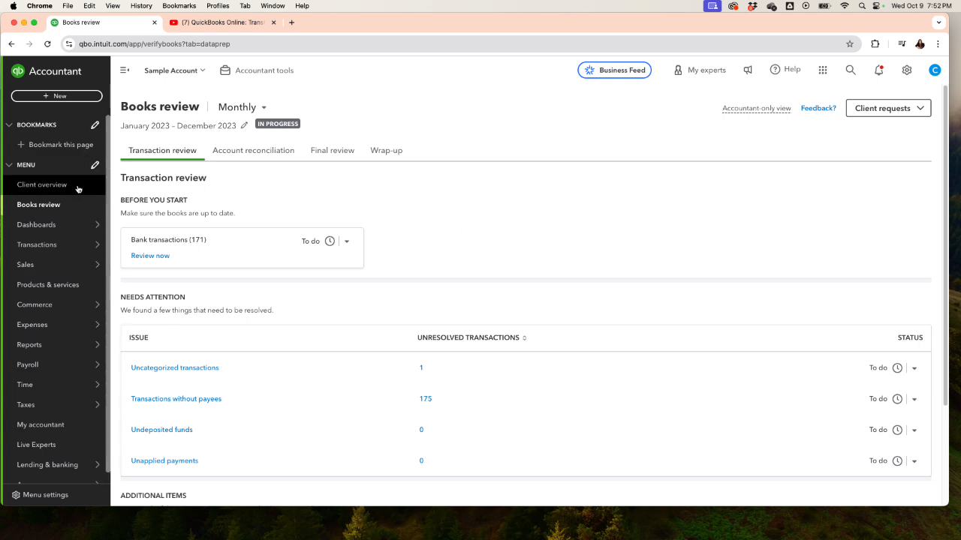
click(48, 180)
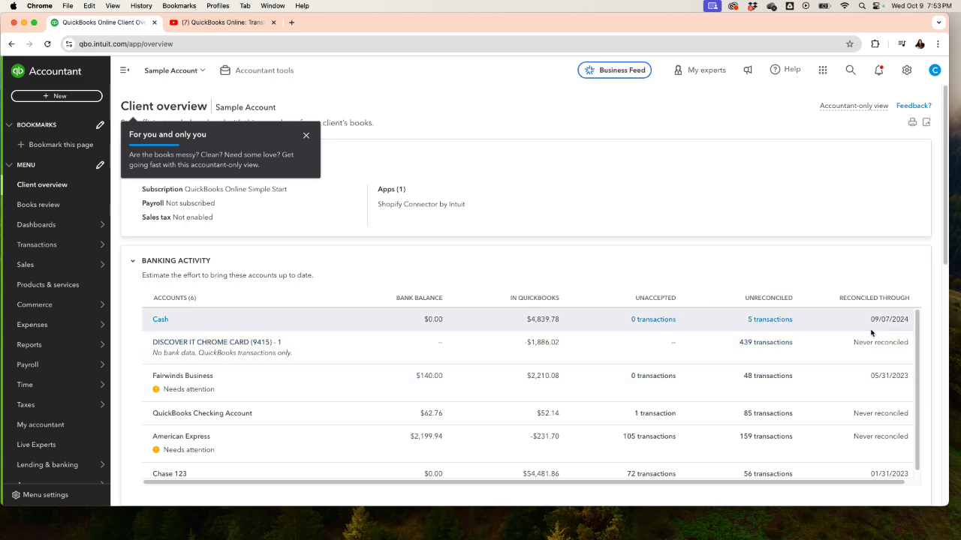
click(162, 321)
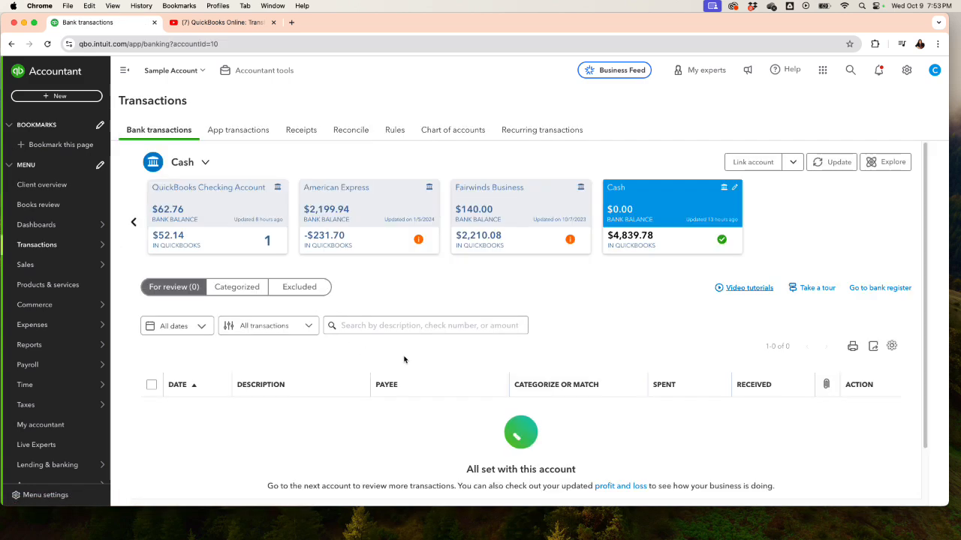
click(885, 286)
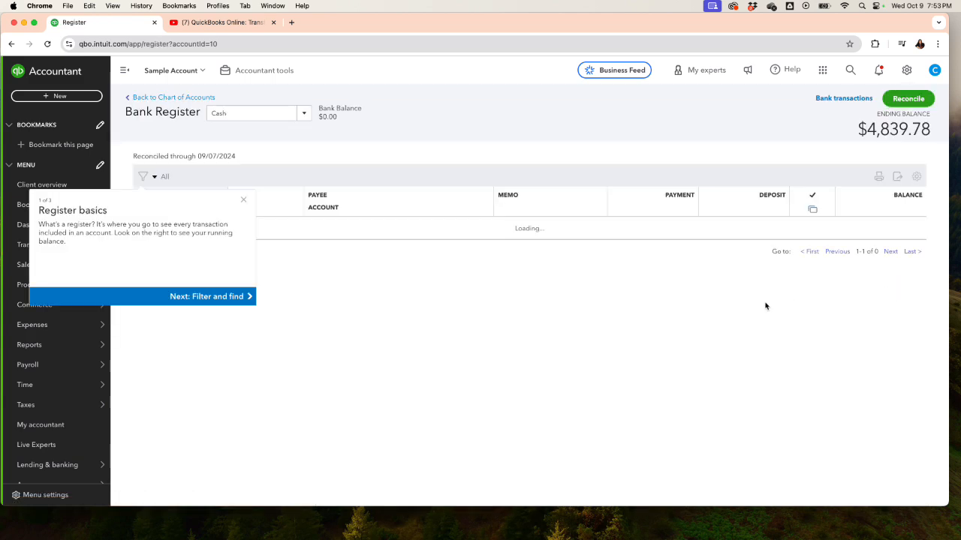
click(244, 216)
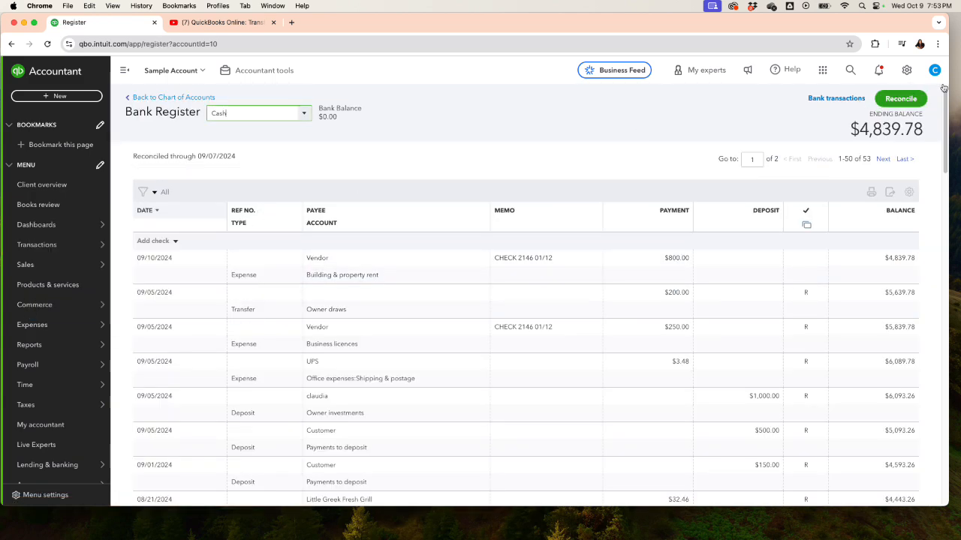
Open reconciliation for the Cash account and check the reconciled-through dates of Chase 123 and Fairwinds Business.
click(897, 99)
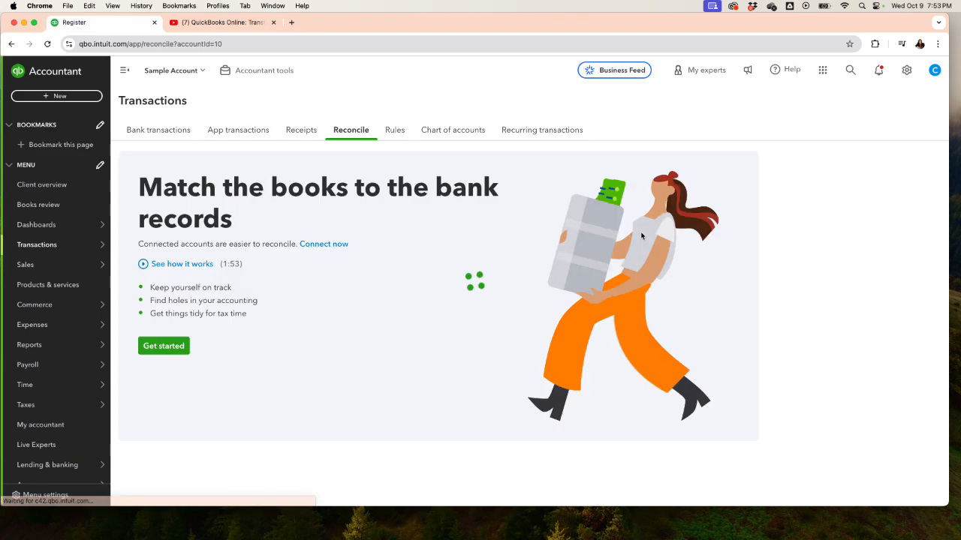
click(157, 345)
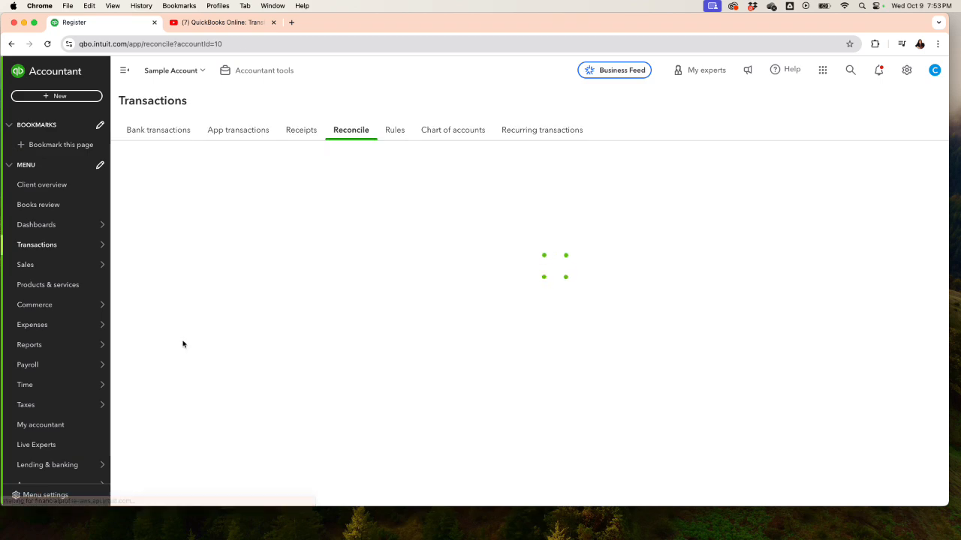
click(485, 369)
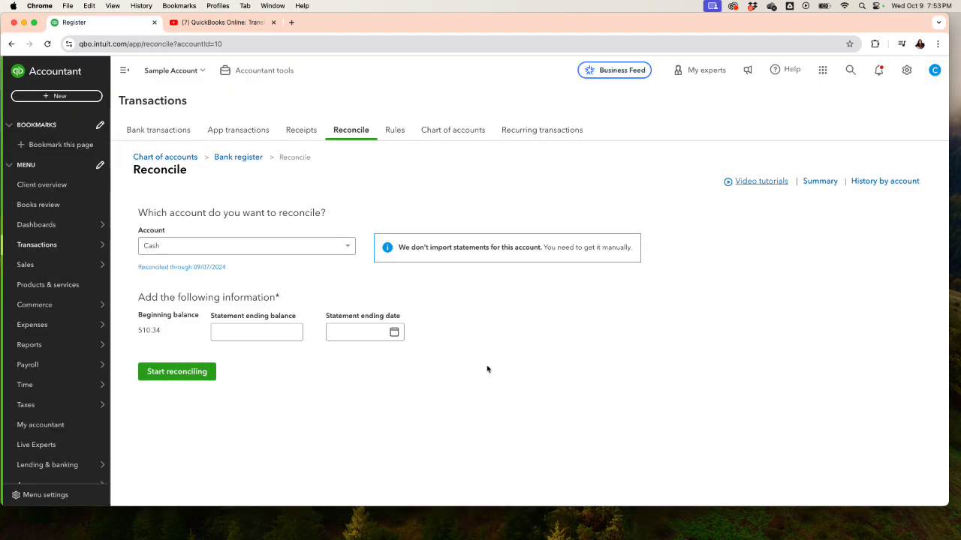
click(238, 250)
click(195, 283)
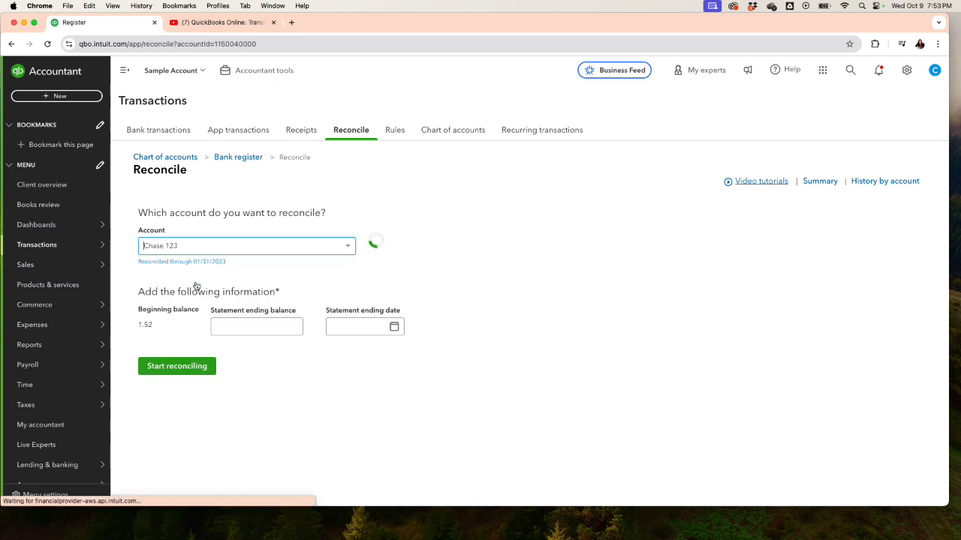
click(233, 250)
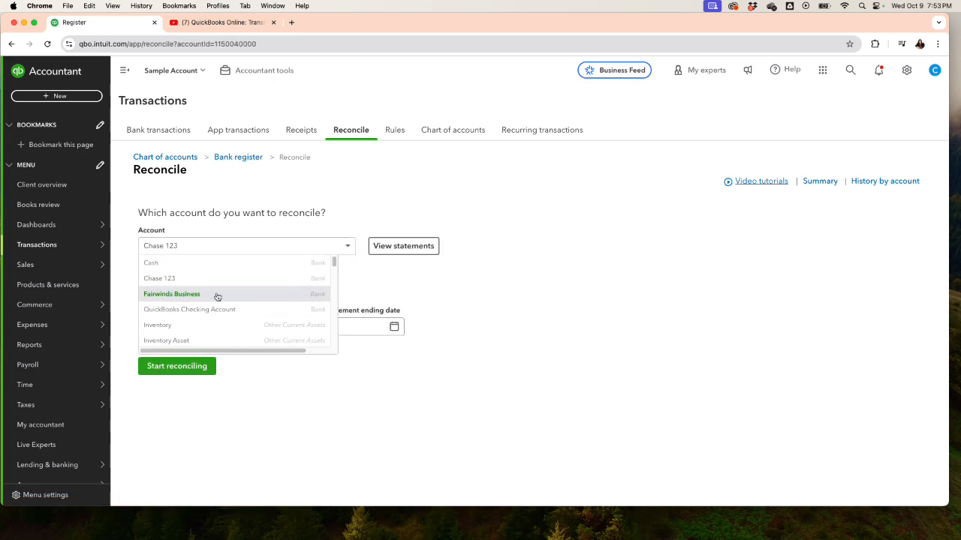
click(217, 296)
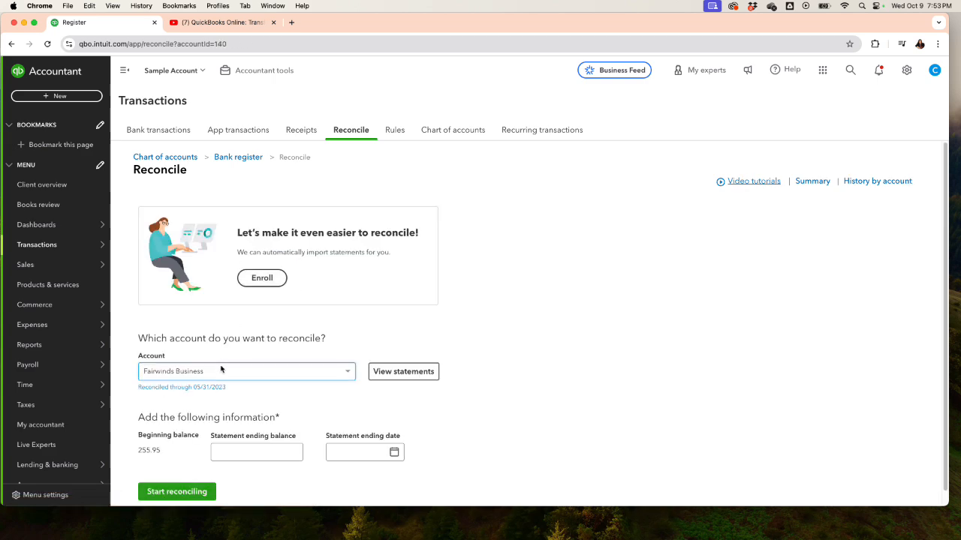
Switch the account being reconciled to American Express and check its reconciliation status.
click(221, 369)
scroll(213, 404, down, 5)
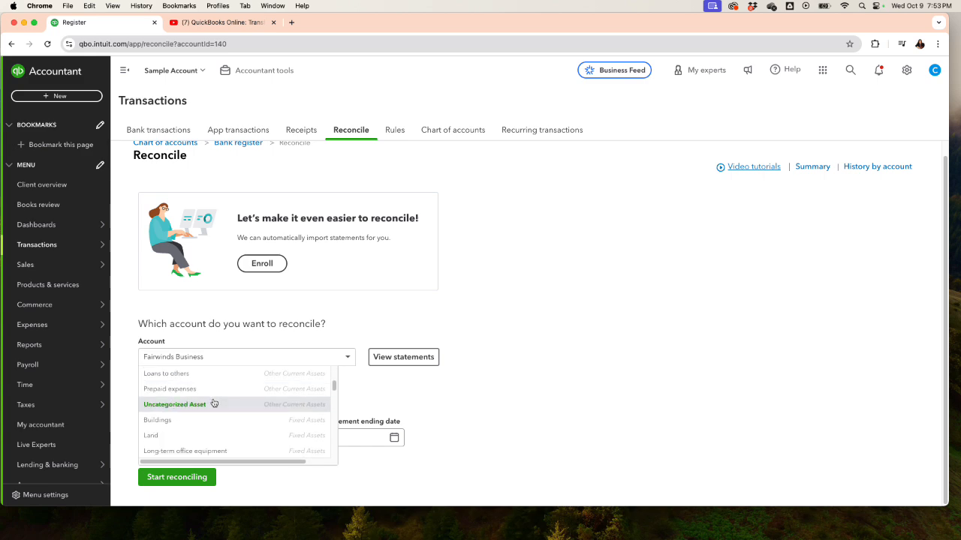
scroll(214, 403, down, 3)
scroll(216, 402, up, 4)
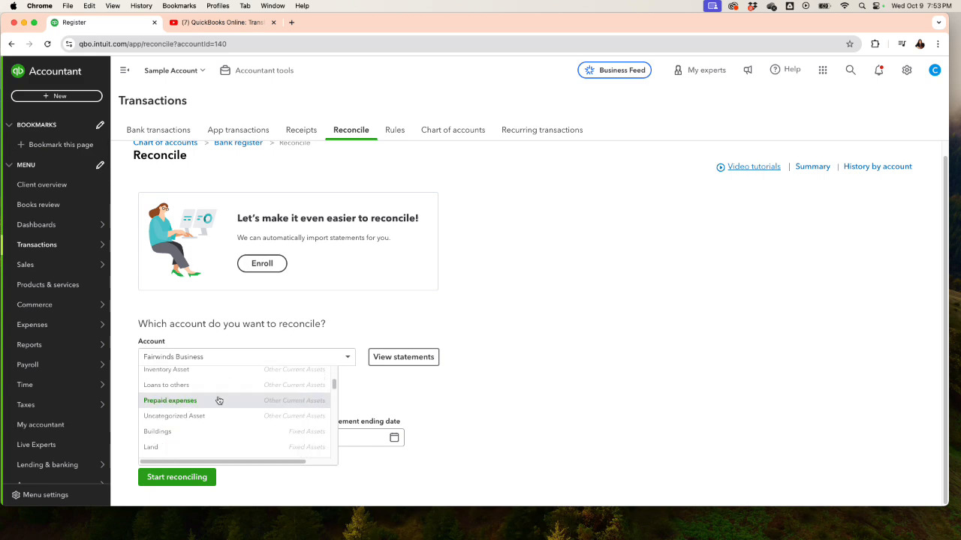
scroll(218, 400, down, 5)
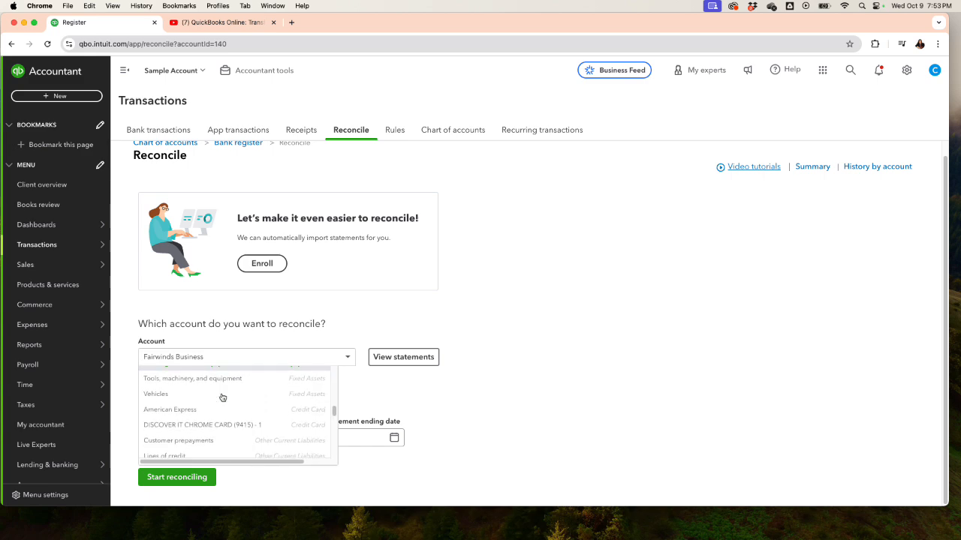
scroll(222, 398, down, 4)
scroll(226, 397, up, 1)
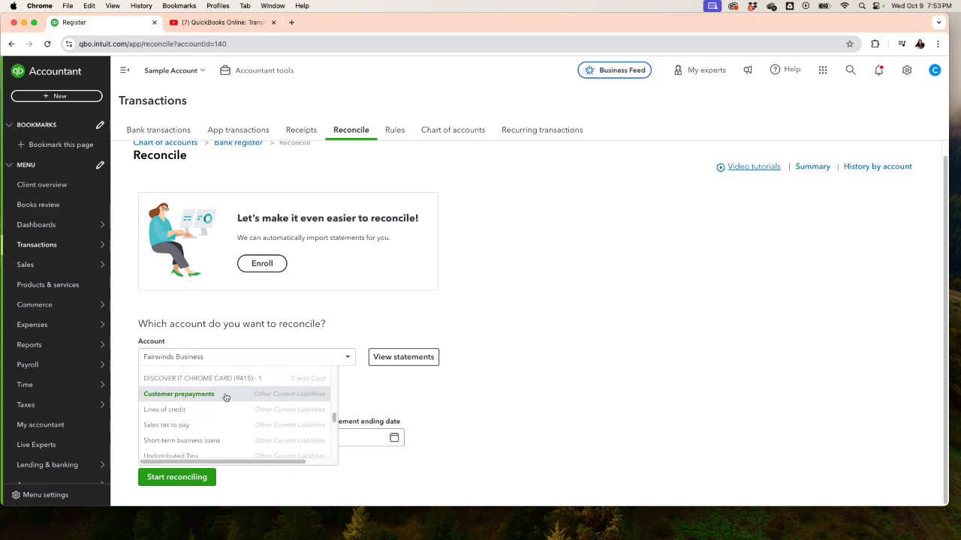
scroll(223, 398, up, 1)
click(217, 377)
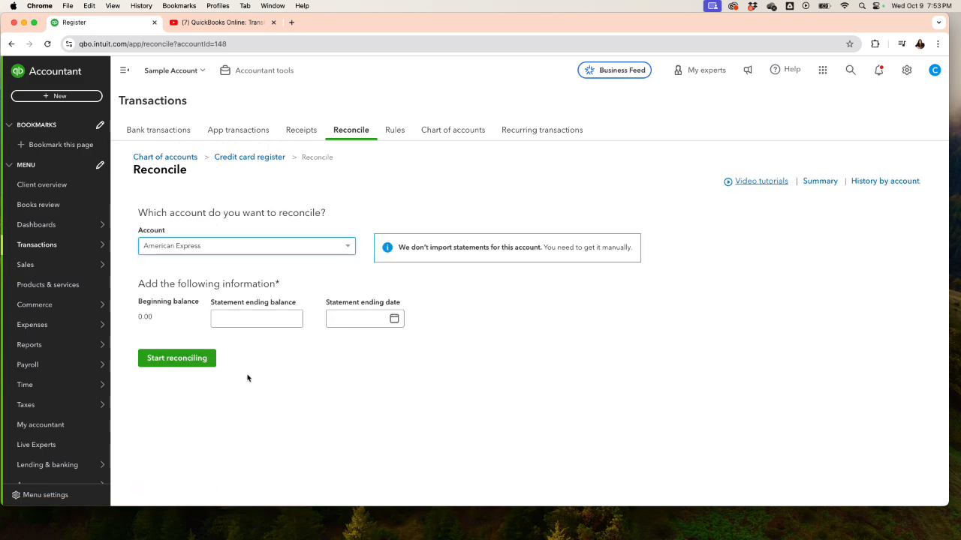
Switch the reconciliation account to the Discover It Chrome Card and open its credit card register.
click(287, 243)
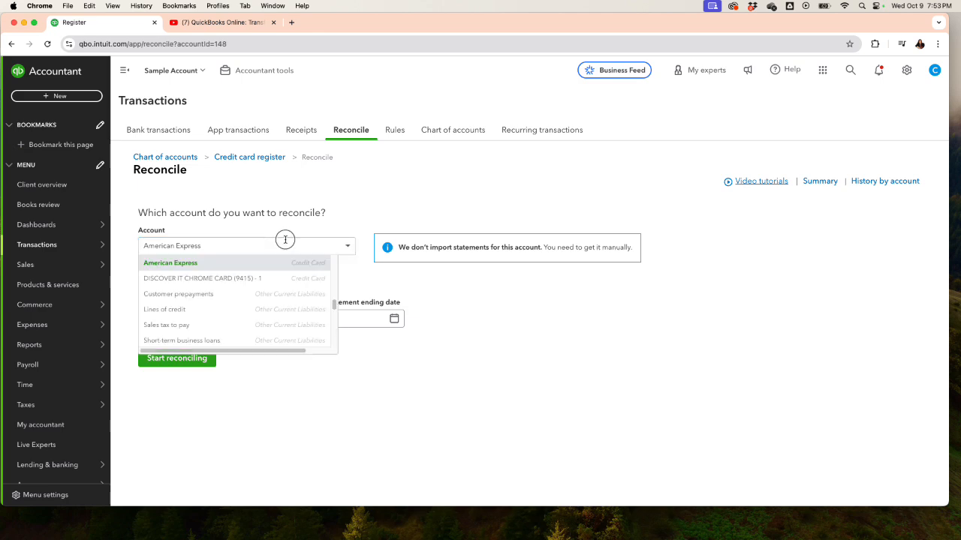
scroll(252, 268, up, 2)
scroll(253, 270, down, 3)
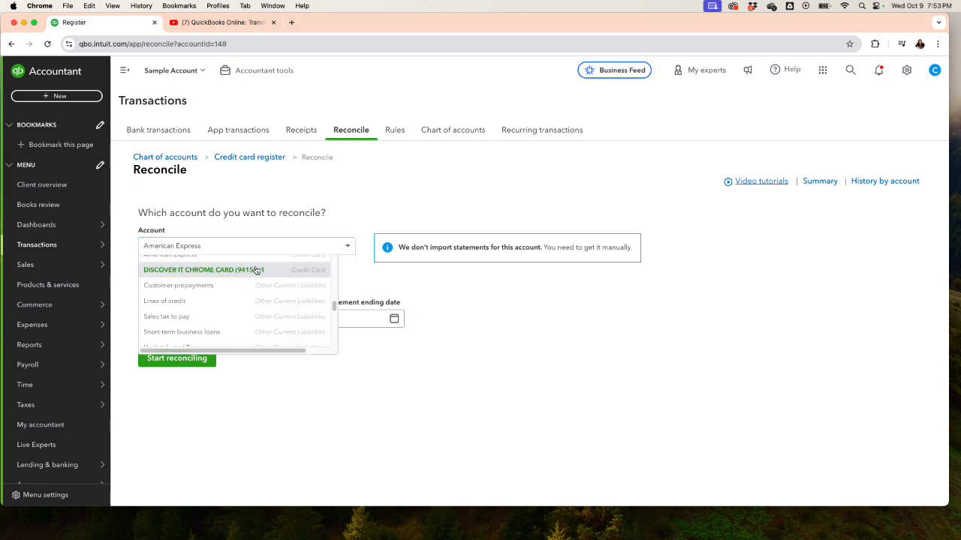
click(251, 271)
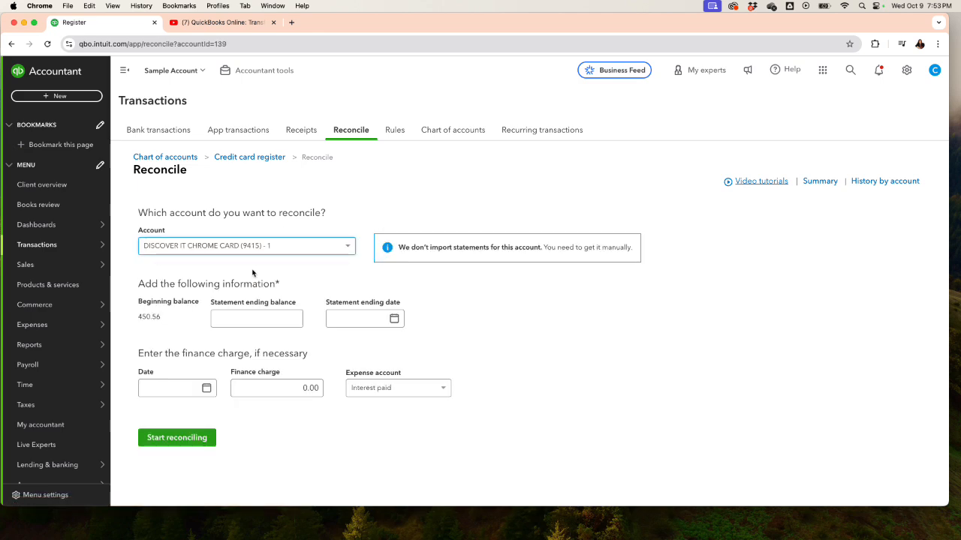
click(237, 159)
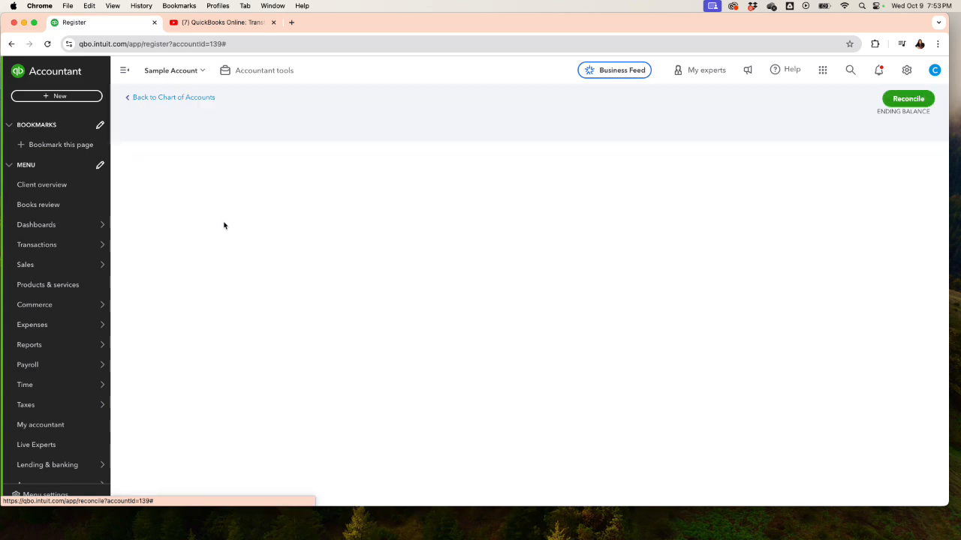
click(244, 217)
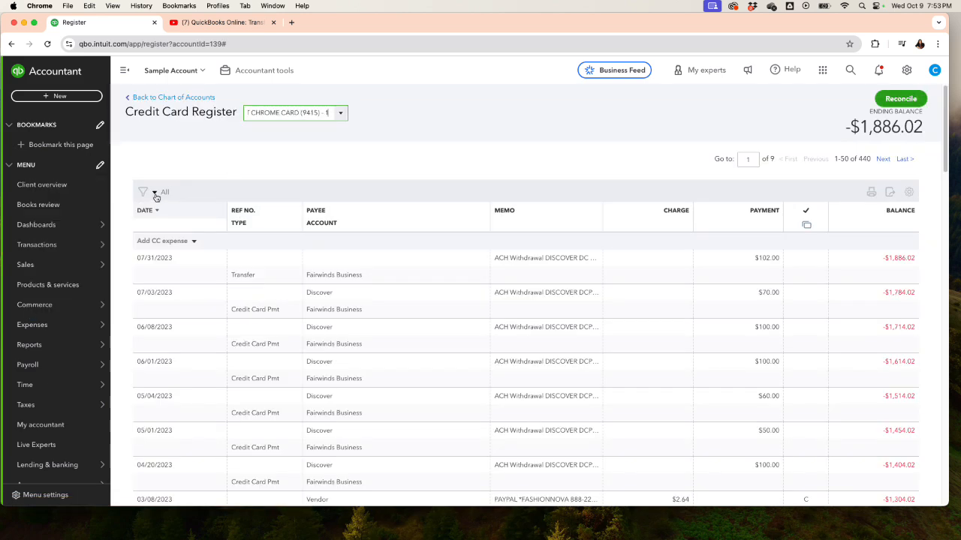
Switch the open register from the Discover card to the Fairwinds Business bank account.
click(339, 112)
scroll(312, 203, up, 10)
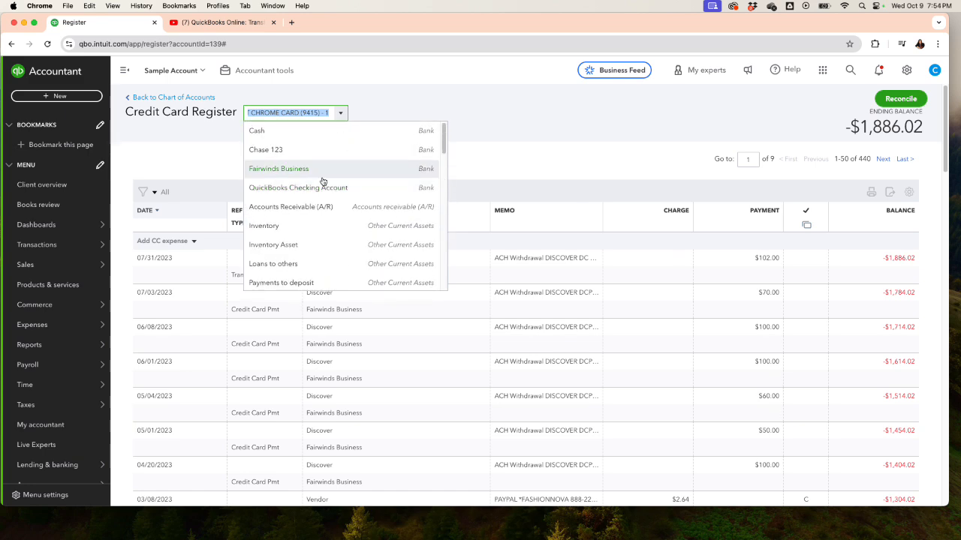
click(316, 169)
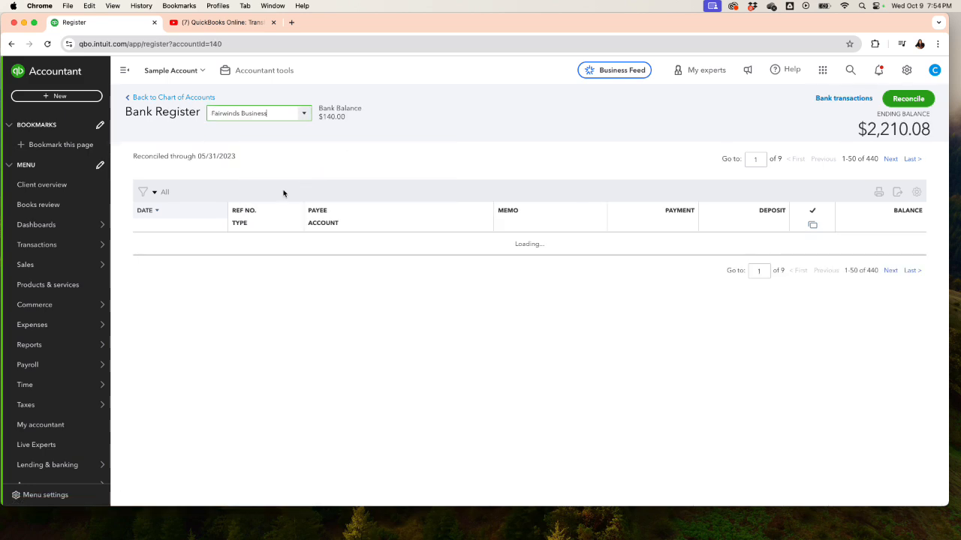
Filter the Fairwinds Business register to Not Reconciled transactions dated up to 05/31/2023.
click(155, 193)
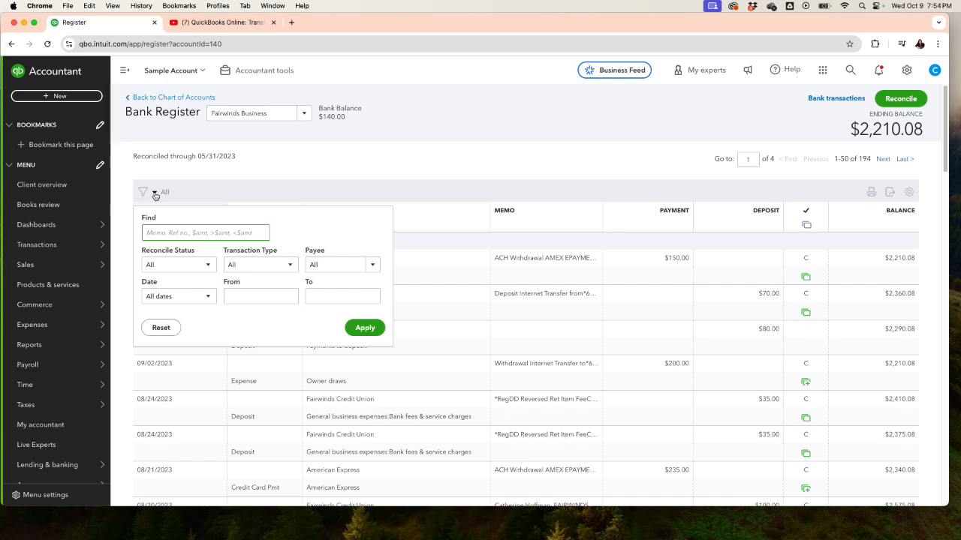
click(369, 296)
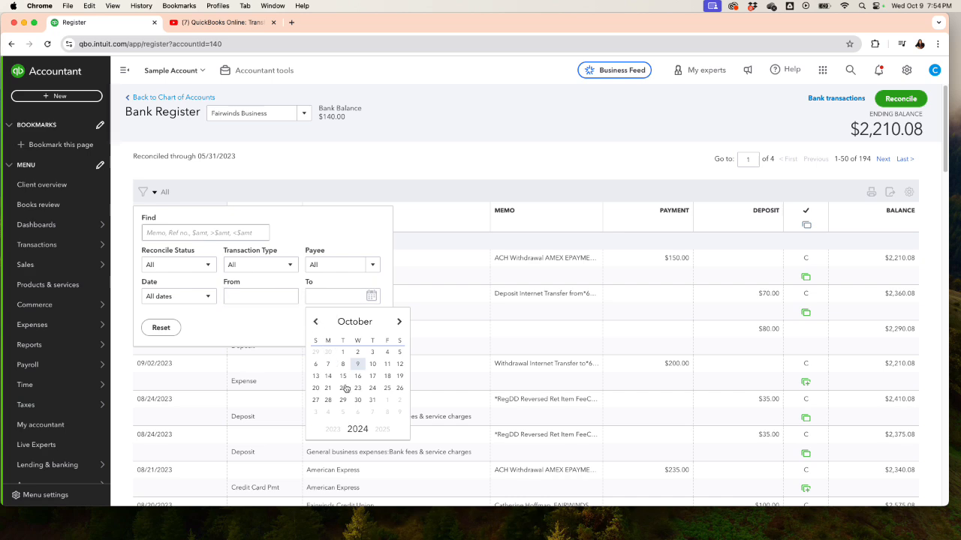
click(332, 429)
click(315, 322)
click(315, 322)
click(315, 322)
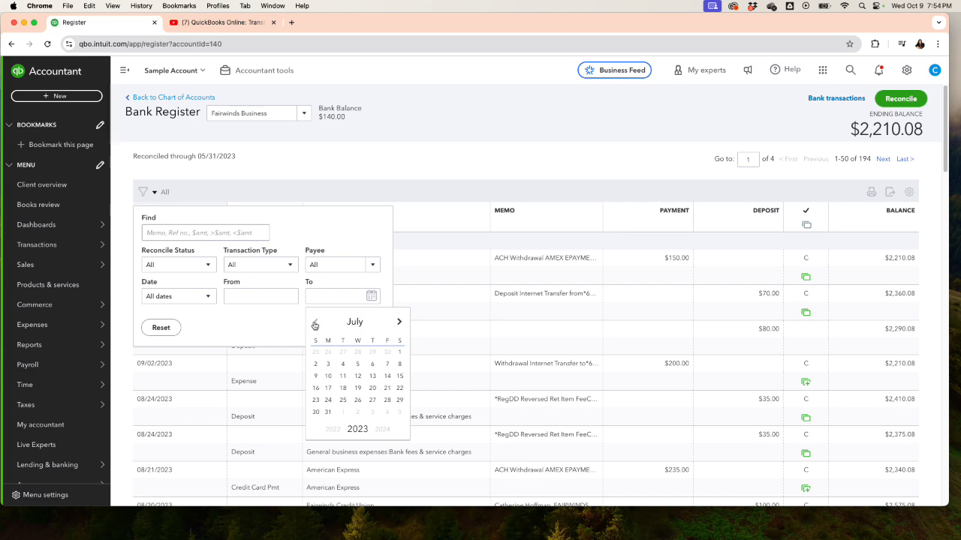
click(315, 322)
click(316, 321)
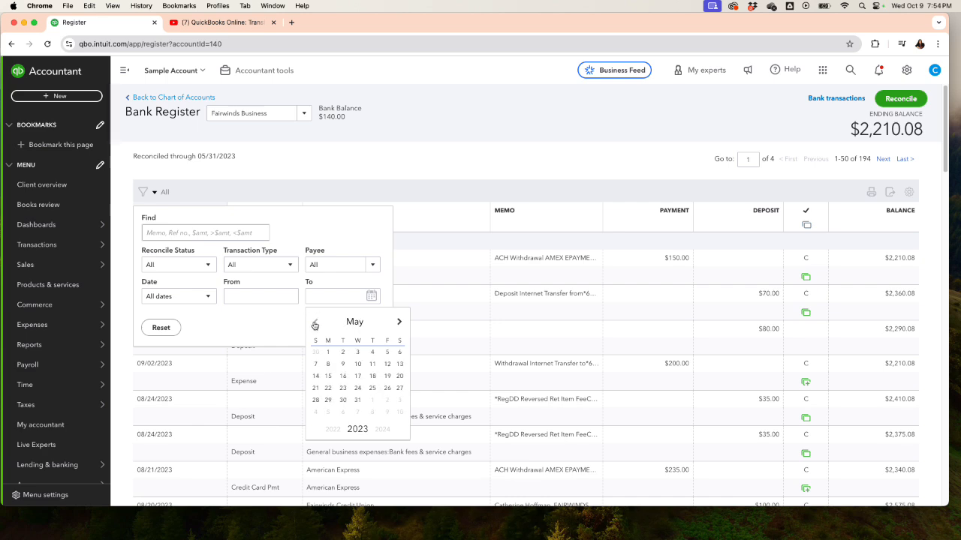
click(358, 399)
click(199, 267)
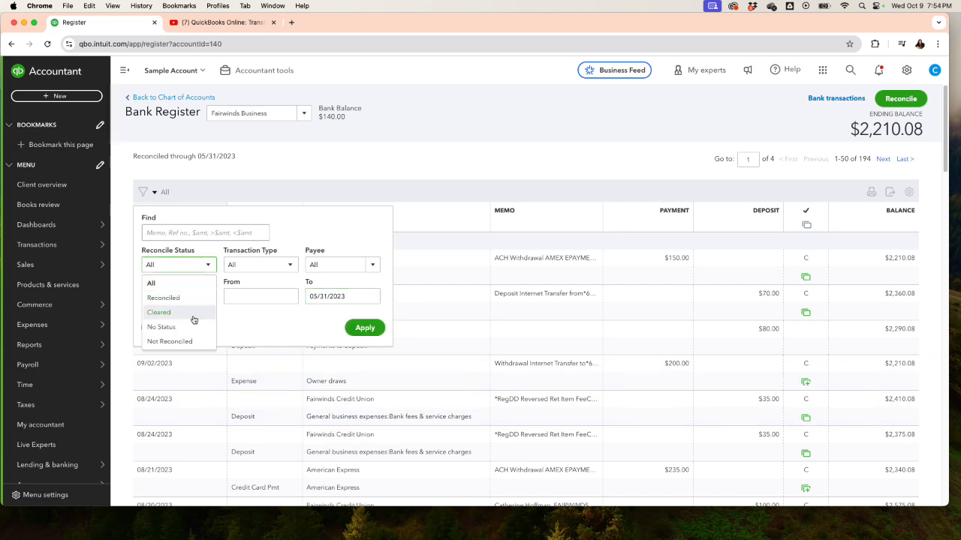
click(185, 342)
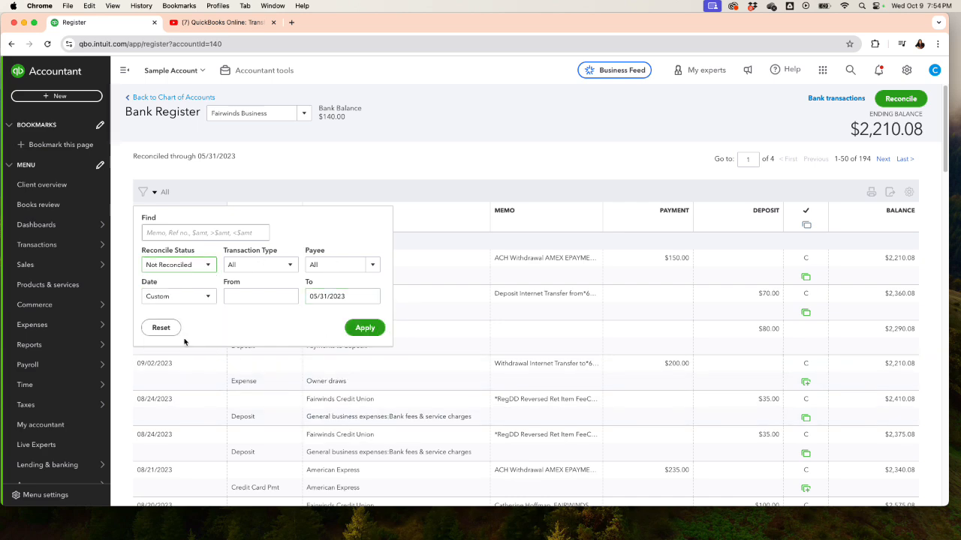
click(358, 328)
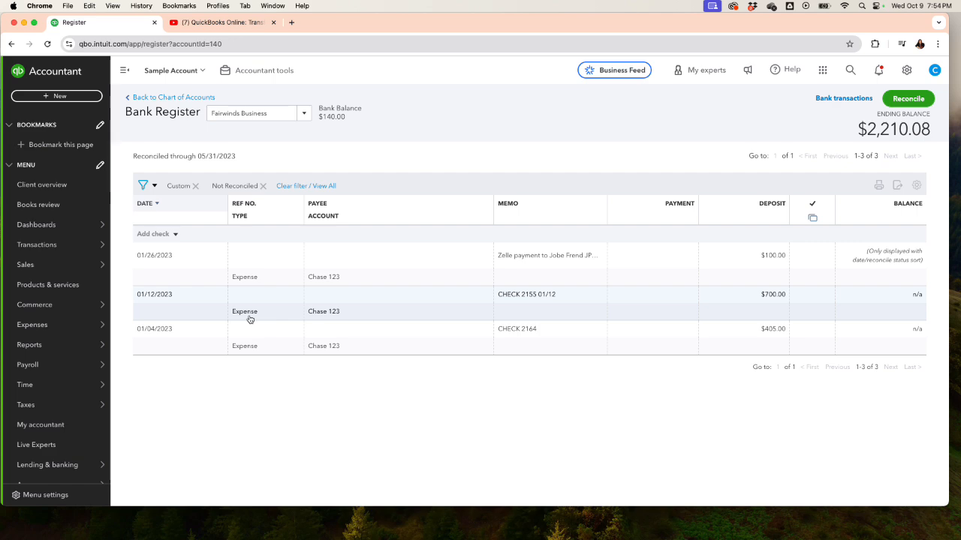
click(809, 264)
click(812, 263)
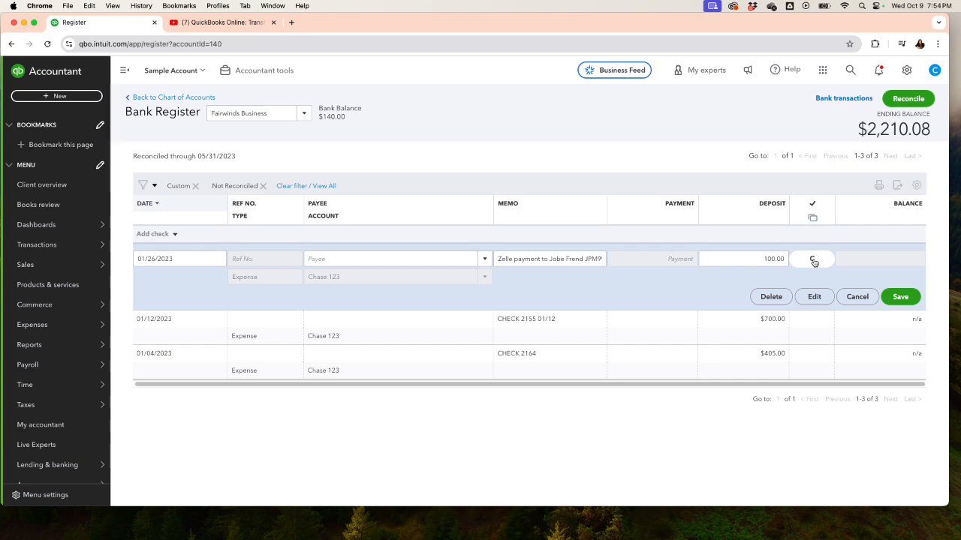
click(813, 262)
click(852, 298)
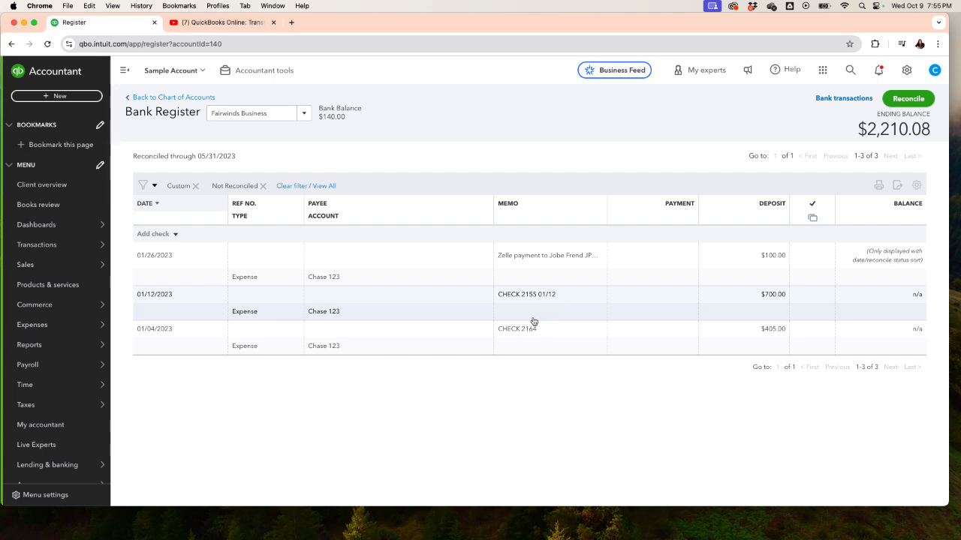
Remove the Not Reconciled and custom date filters from the register and go to the list of reports.
click(262, 185)
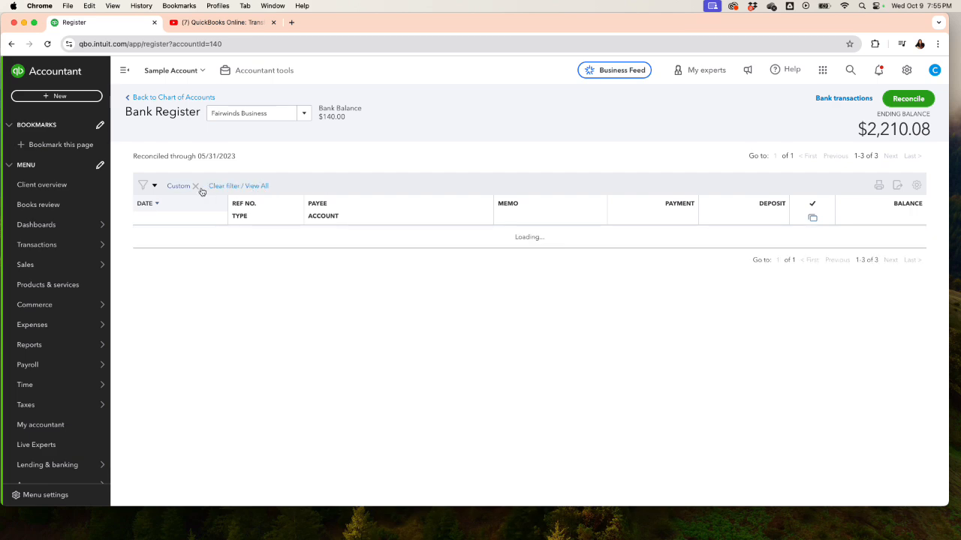
click(195, 186)
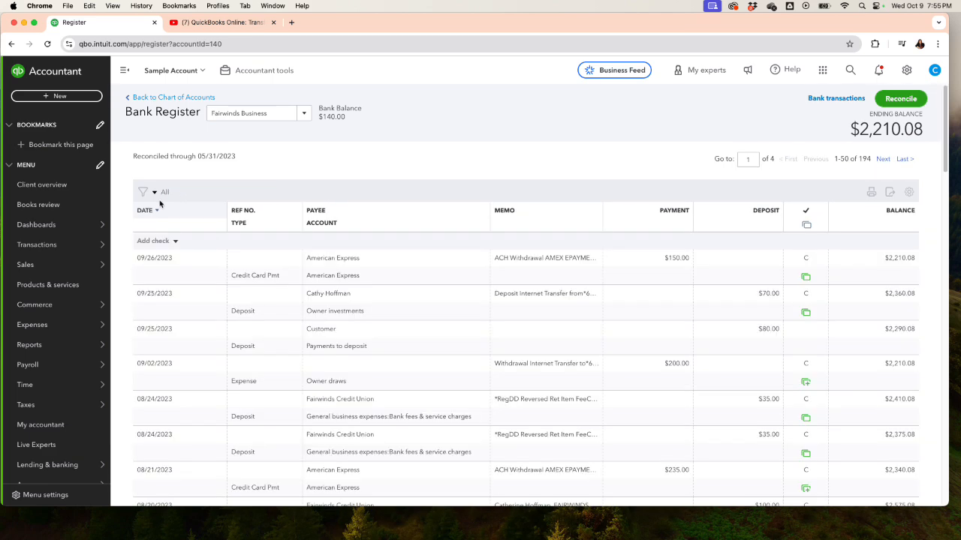
mouse_move(65, 345)
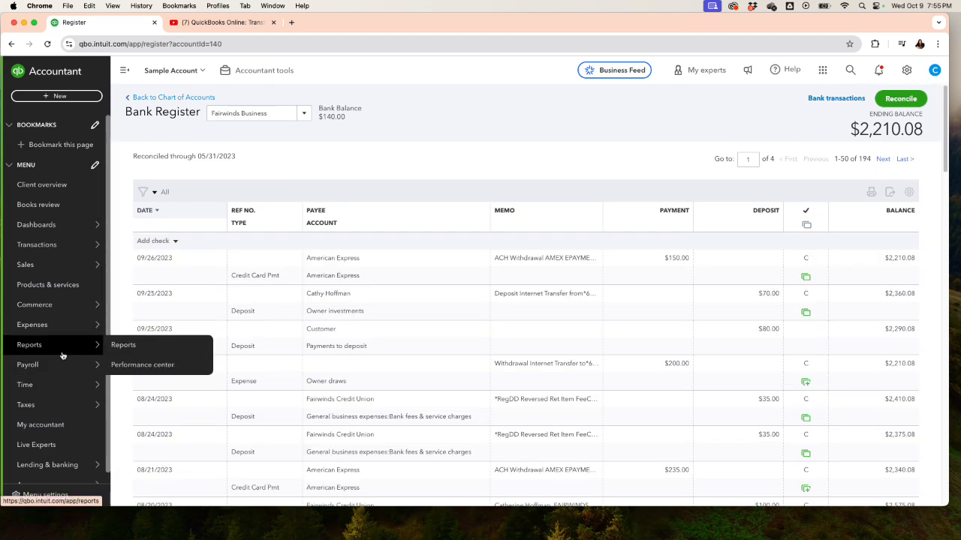
click(121, 347)
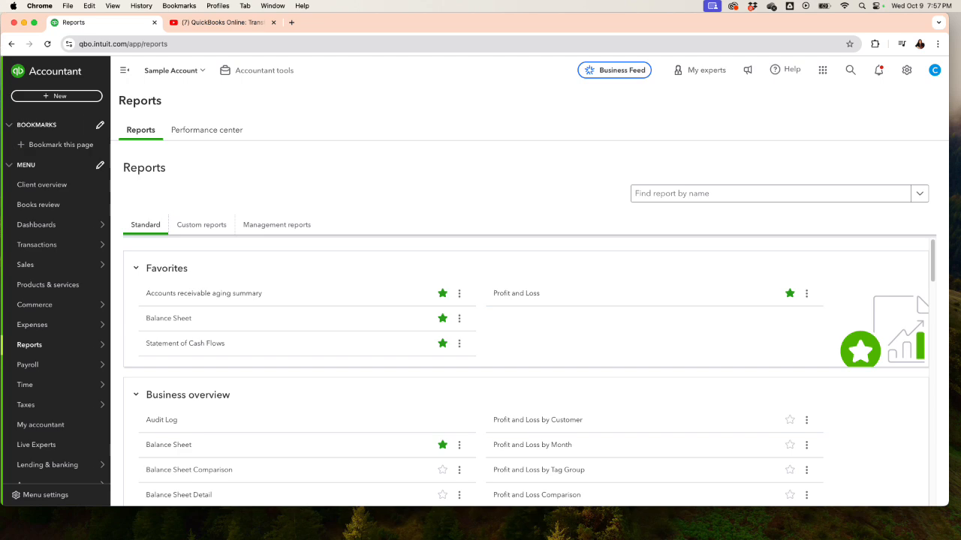
Open the Balance Sheet report and run it for the Last Year period, 01/01/2023 to 12/31/2023.
click(166, 323)
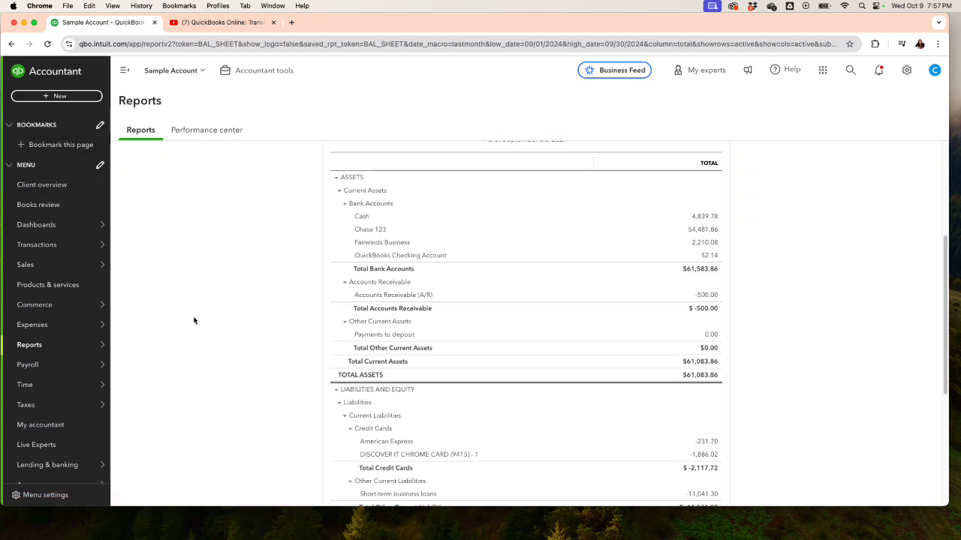
click(209, 206)
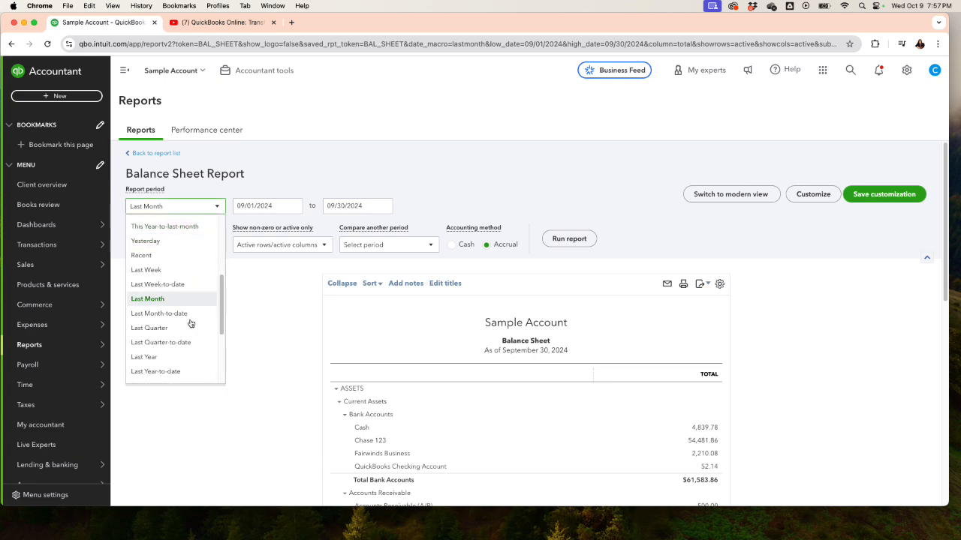
click(168, 358)
click(560, 240)
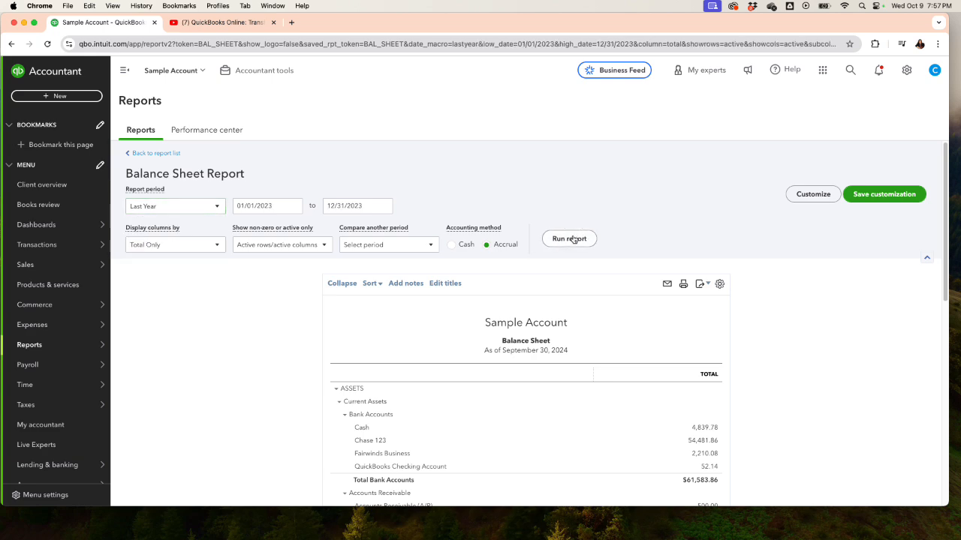
Examine the bank account, receivable, credit card, loan and equity balances on the 2023 Balance Sheet.
scroll(547, 262, down, 3)
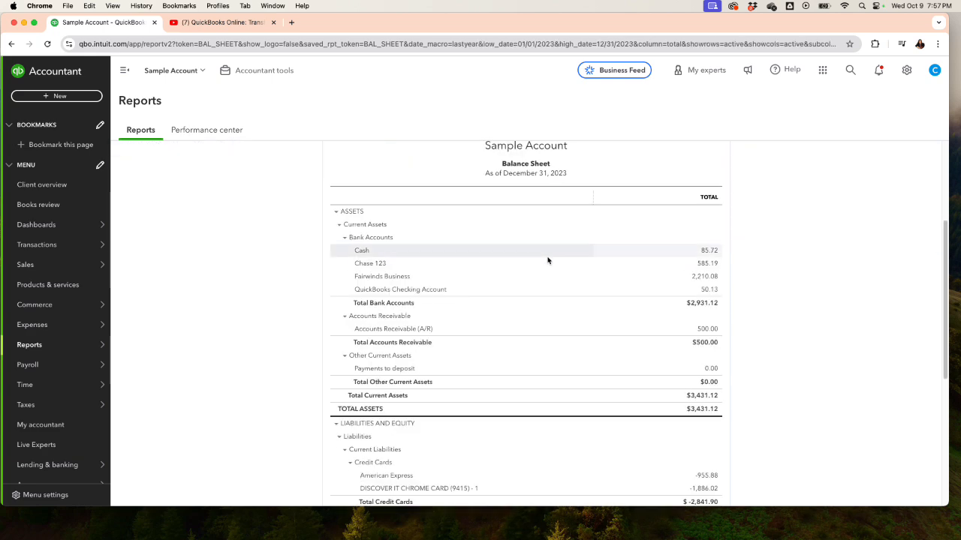
scroll(544, 267, down, 2)
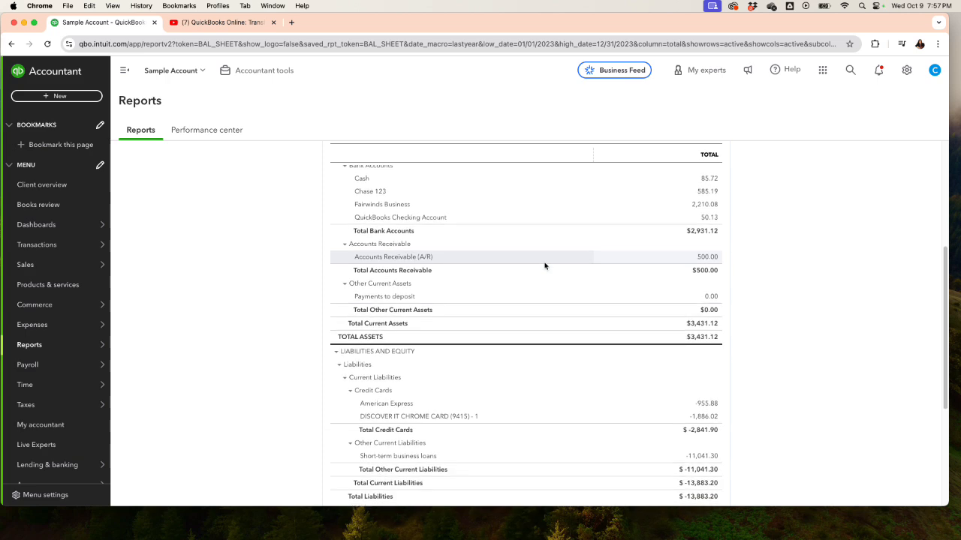
scroll(544, 267, down, 1)
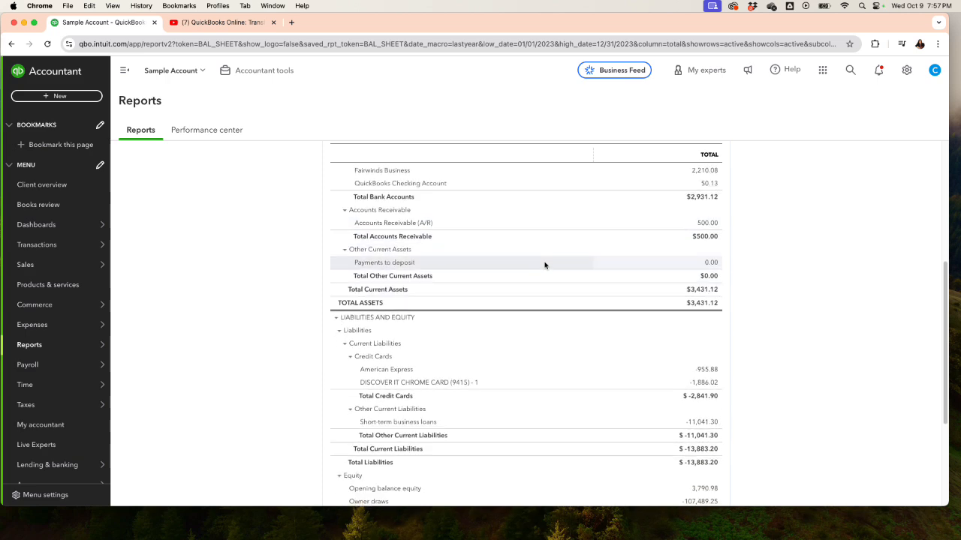
scroll(545, 265, down, 1)
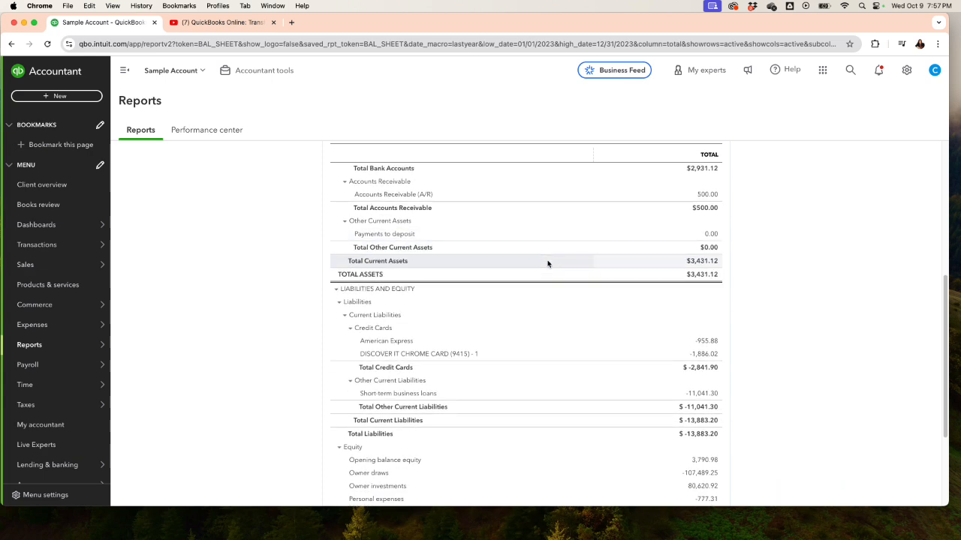
scroll(548, 264, up, 3)
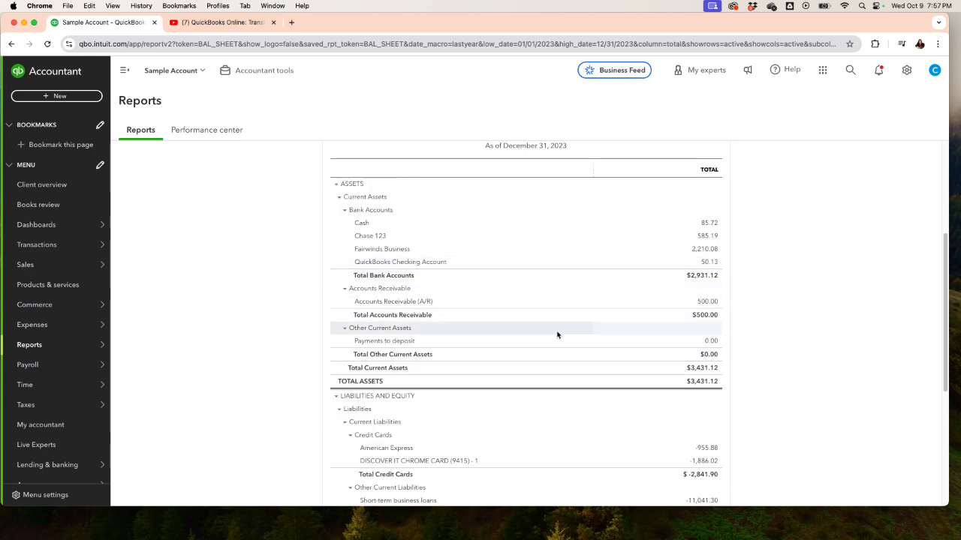
scroll(557, 333, down, 1)
scroll(557, 332, down, 1)
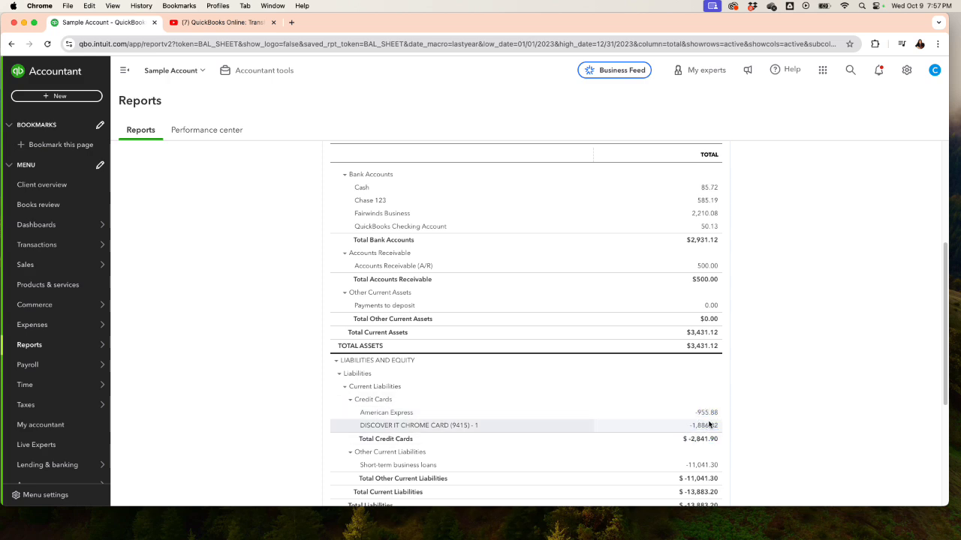
scroll(708, 425, down, 1)
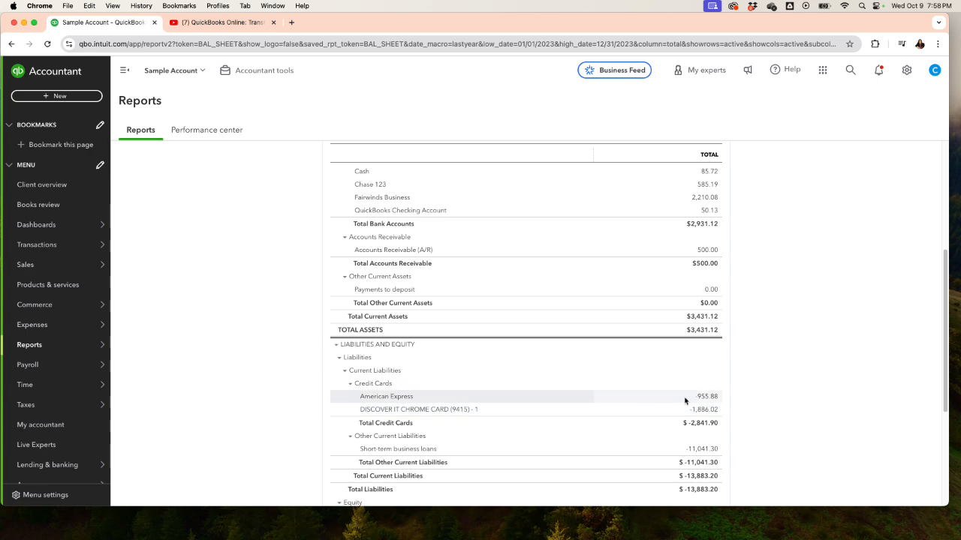
scroll(692, 456, up, 5)
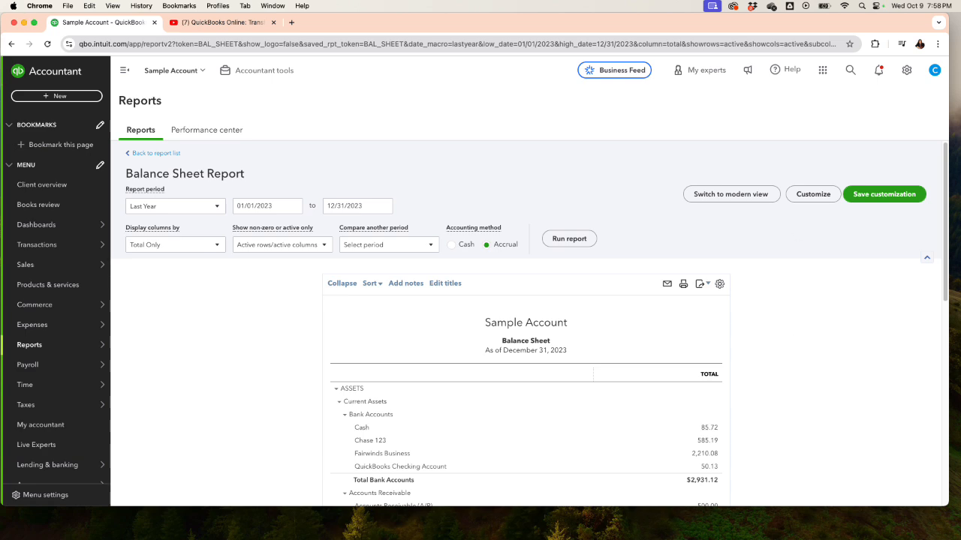
scroll(474, 378, down, 1)
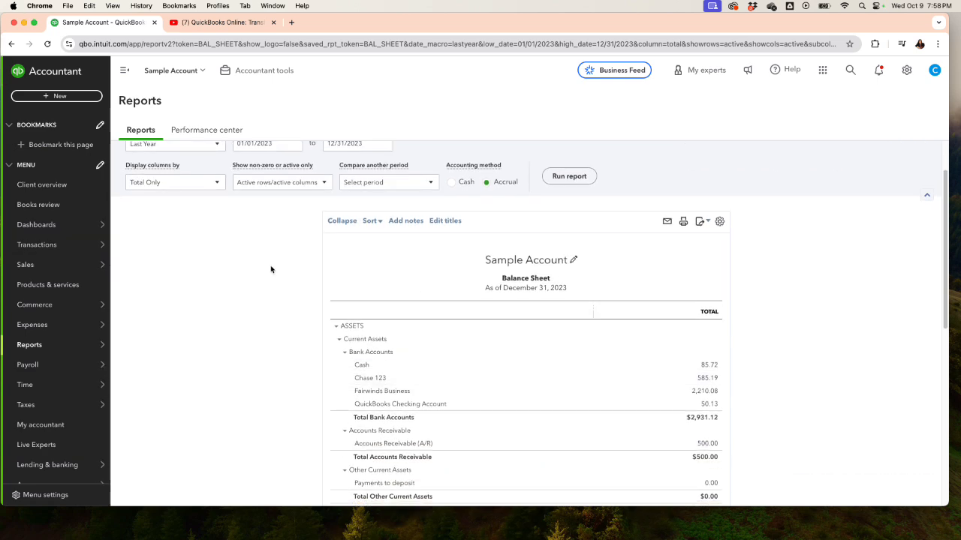